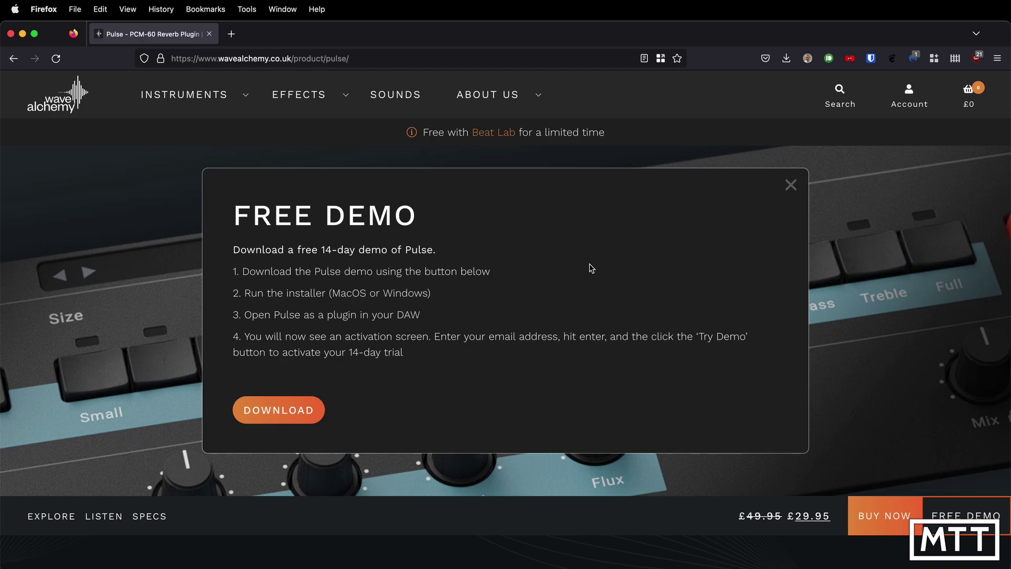
Step: Download the free Pulse demo and open Pulse Installer 1.0.0.pkg from the Pulse MacOS Installer folder
click(289, 416)
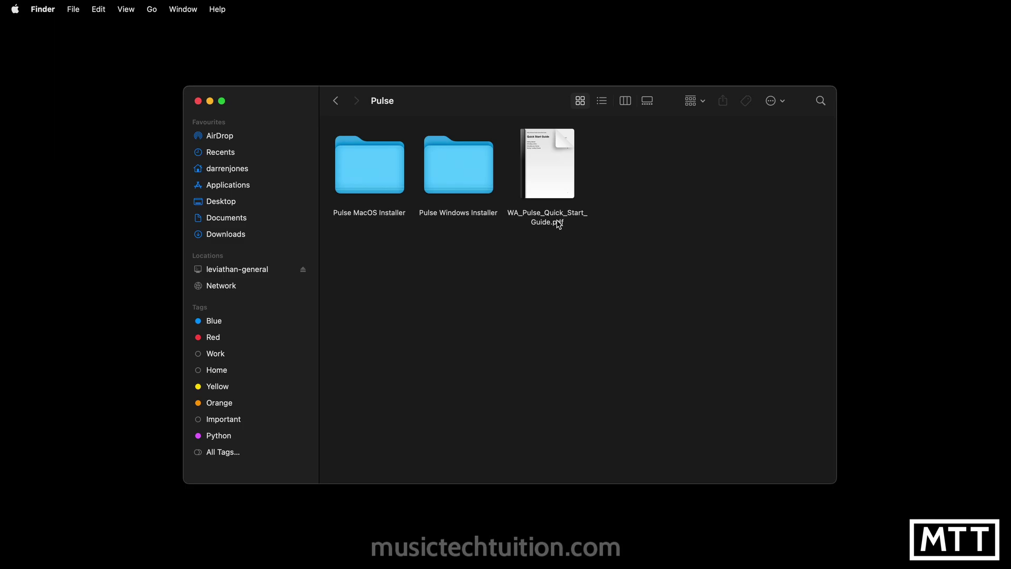
click(467, 191)
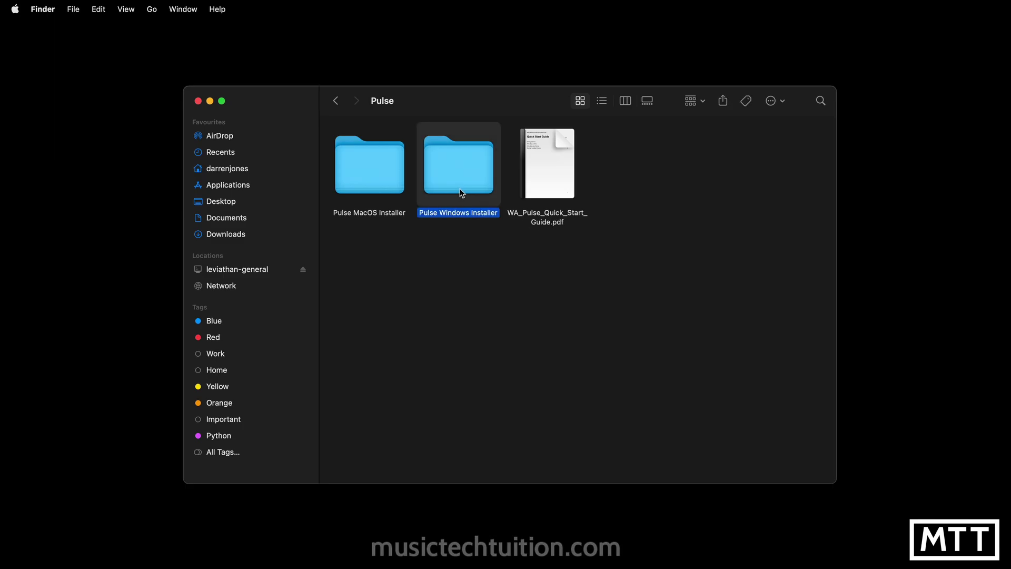
click(371, 192)
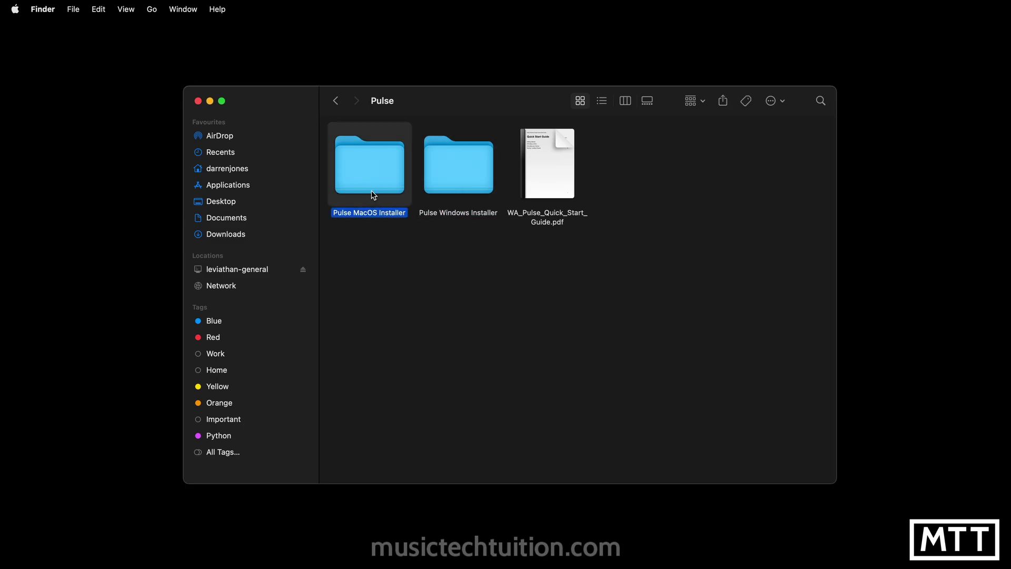
click(565, 224)
click(565, 247)
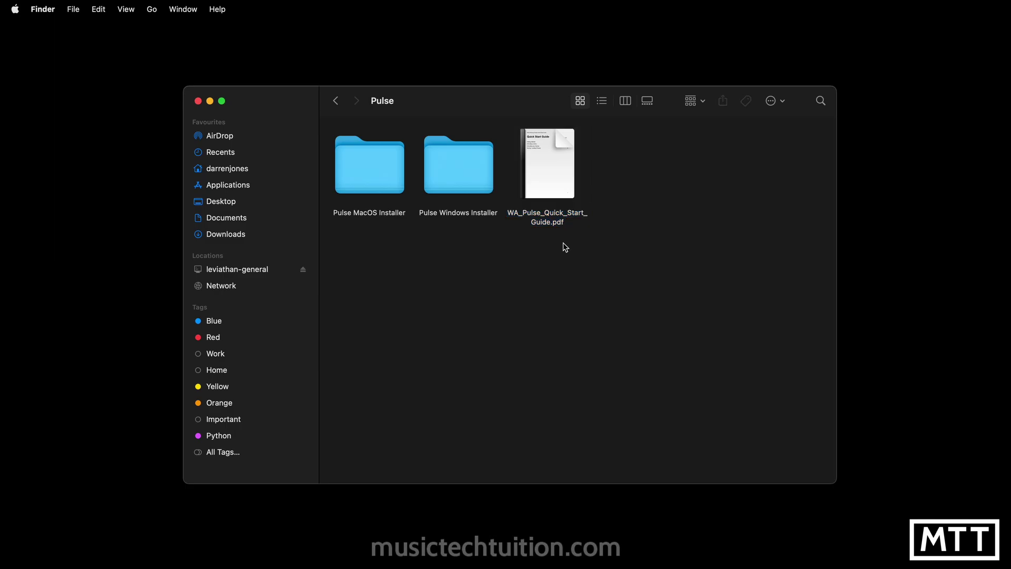
double_click(395, 195)
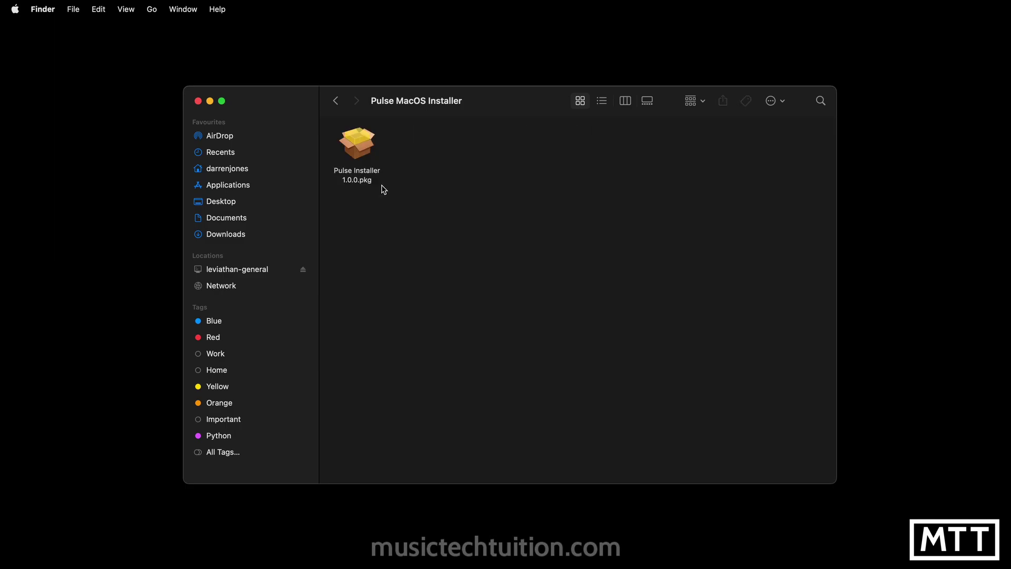
double_click(356, 153)
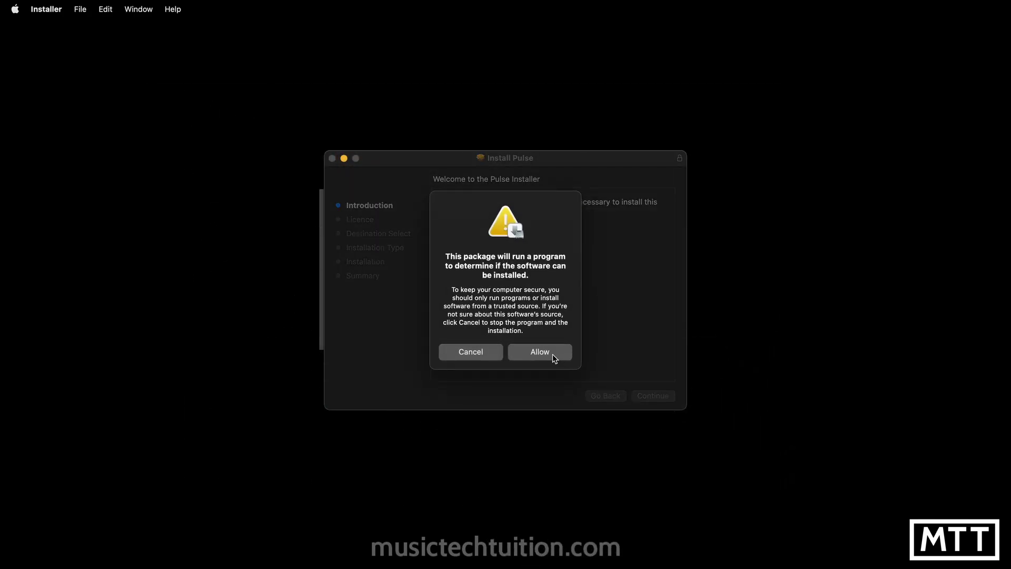
Step: Allow the package check, agree to the licence terms, and install Pulse, authorising with the account password
click(552, 354)
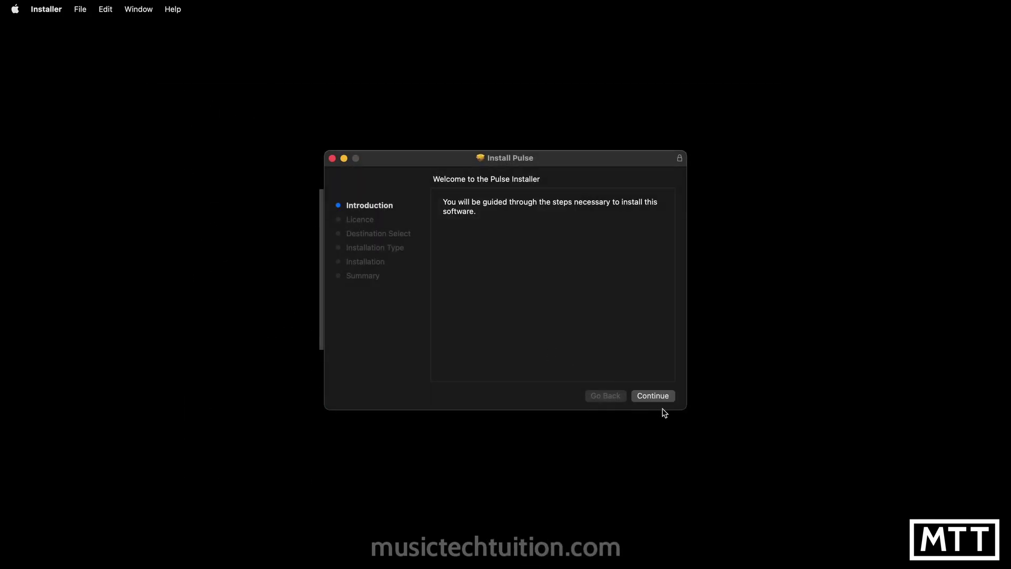
click(656, 401)
click(658, 404)
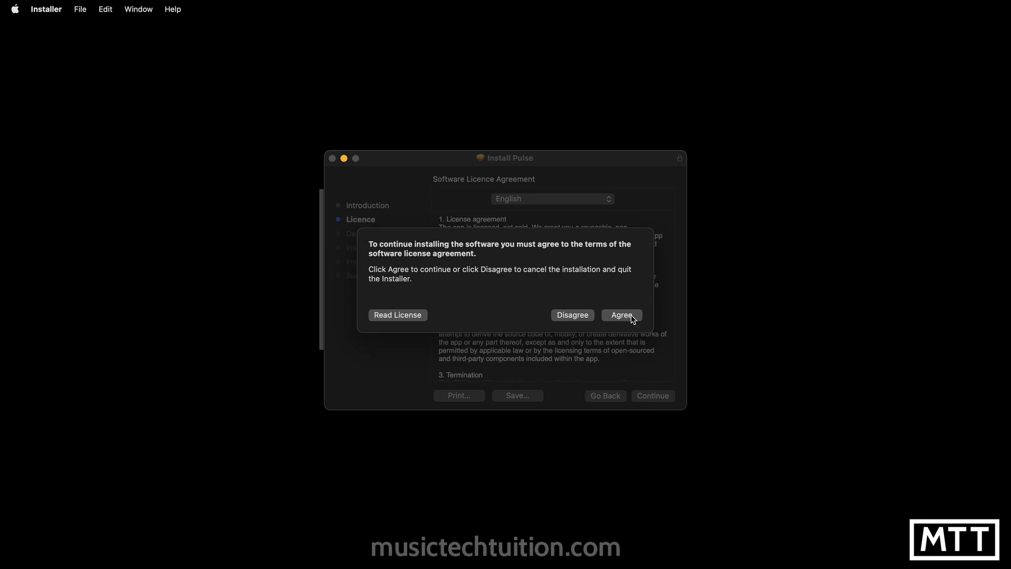
click(631, 315)
click(655, 400)
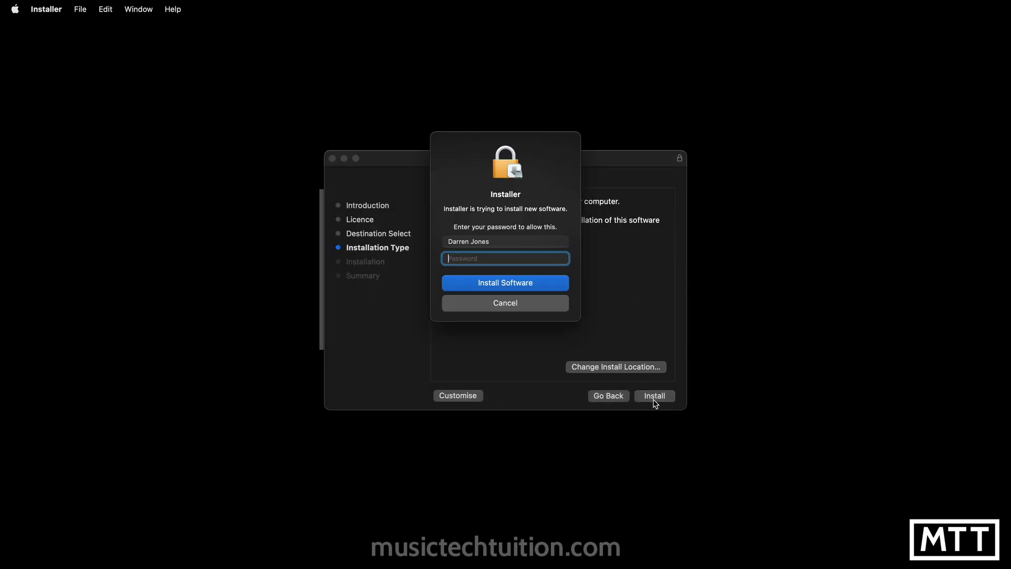
text(••••••)
key(Return)
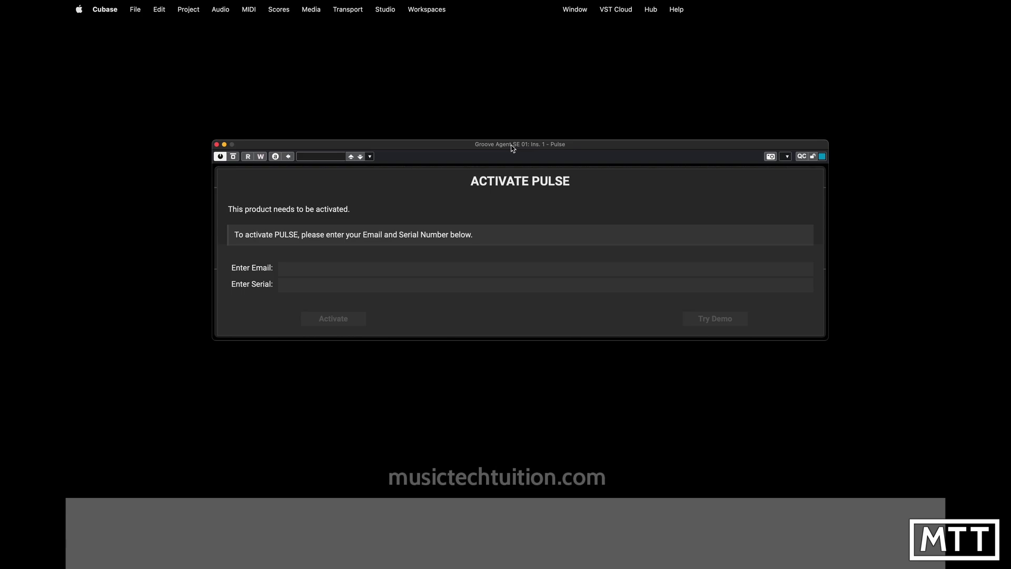
Step: Switch to Cubase and open the email and serial number fields of the Pulse activation form for entry
click(375, 269)
key(Tab)
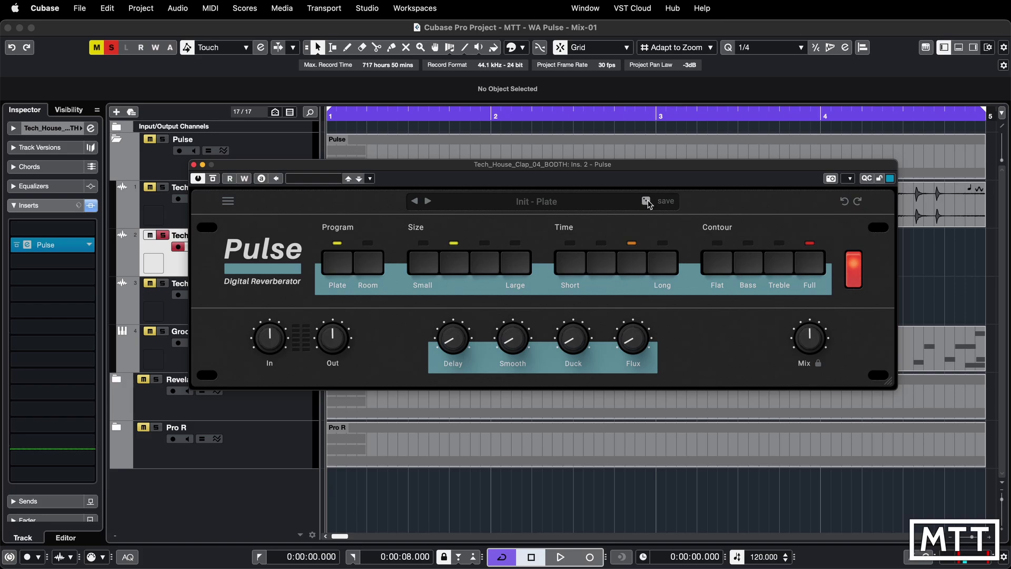
Step: Browse Pulse's preset categories from 1 Tight through 6 Lofi to _Templates, and close the preset list without loading anything
click(554, 203)
click(459, 225)
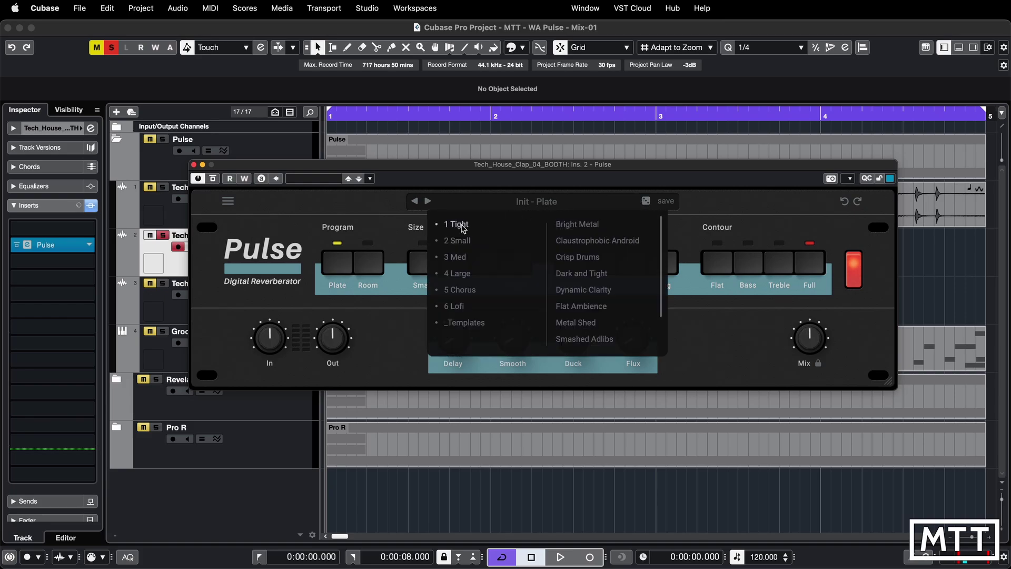
click(460, 242)
click(460, 258)
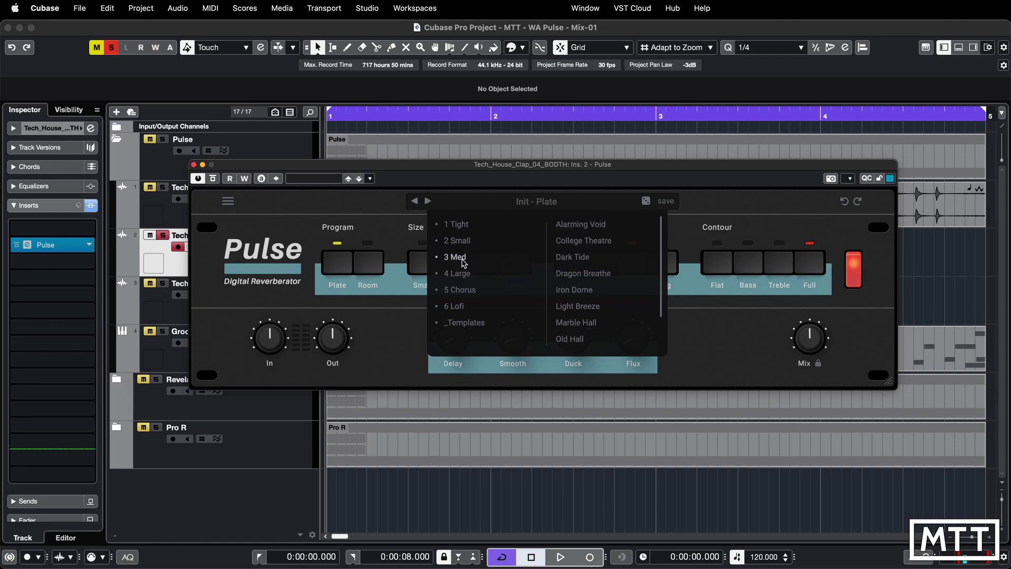
click(462, 273)
click(466, 289)
click(466, 306)
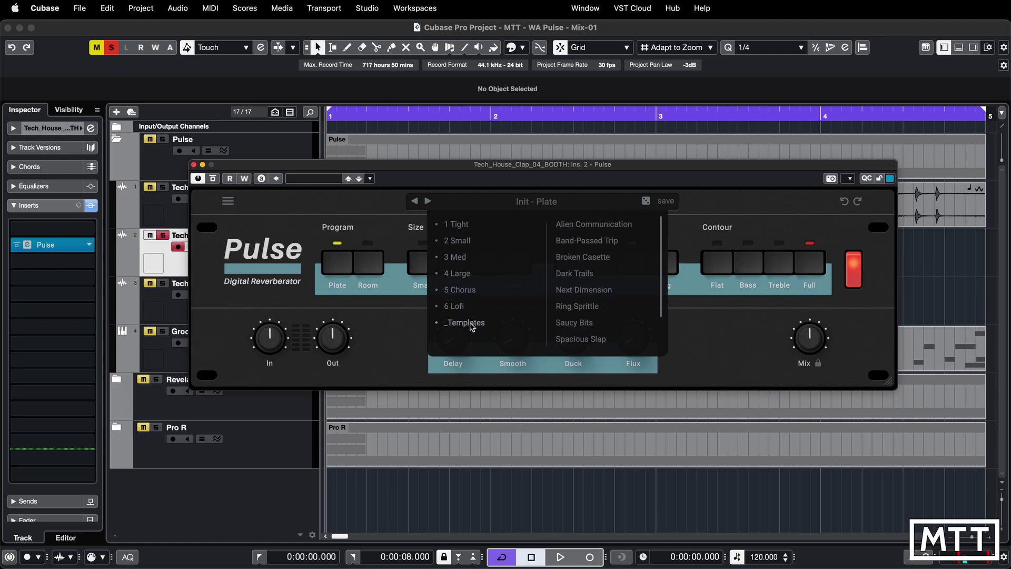
click(466, 322)
click(467, 310)
click(466, 322)
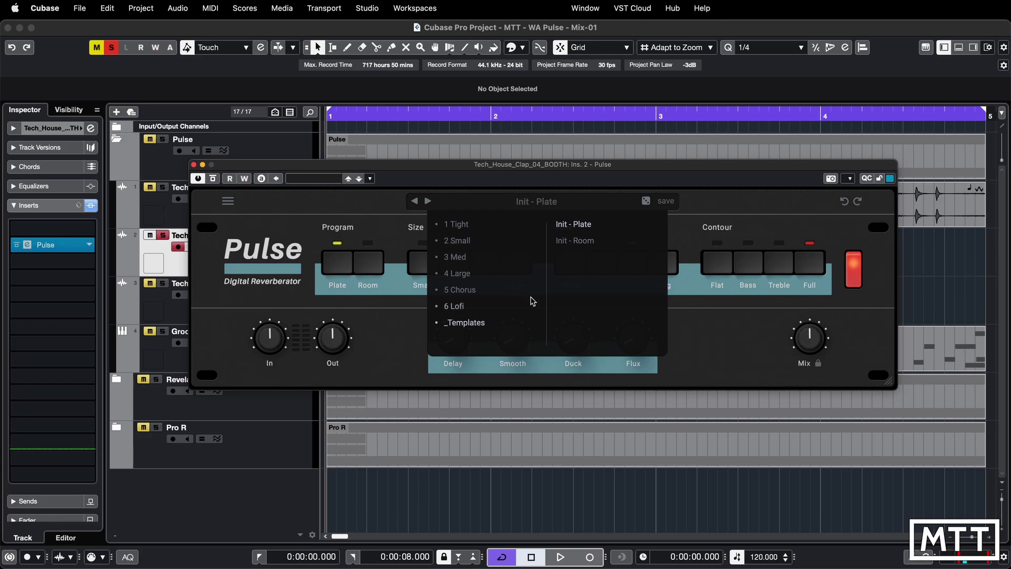
click(708, 219)
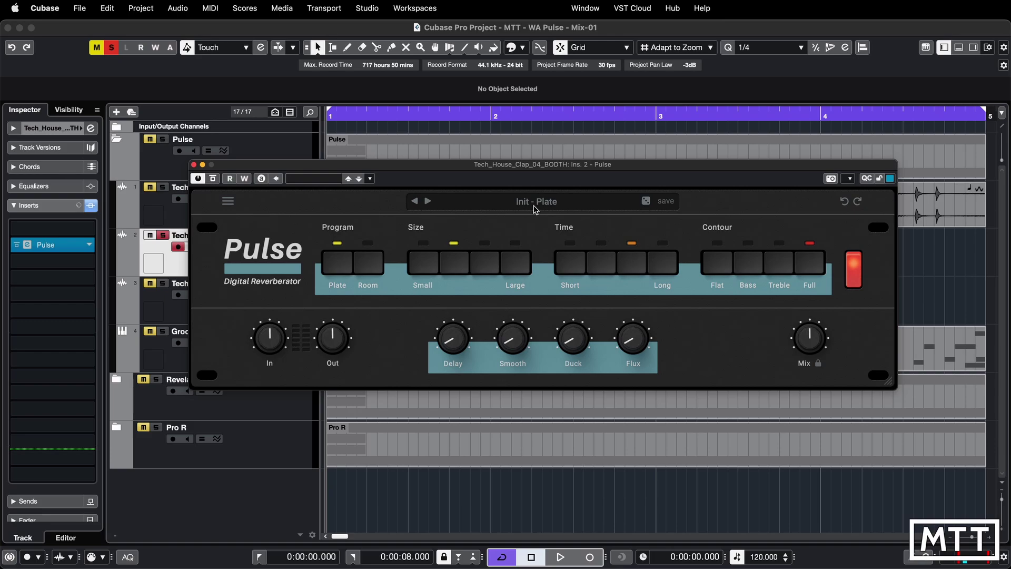
Step: Start saving a preset to examine where the User Presets folder is located, and cancel without saving
click(668, 207)
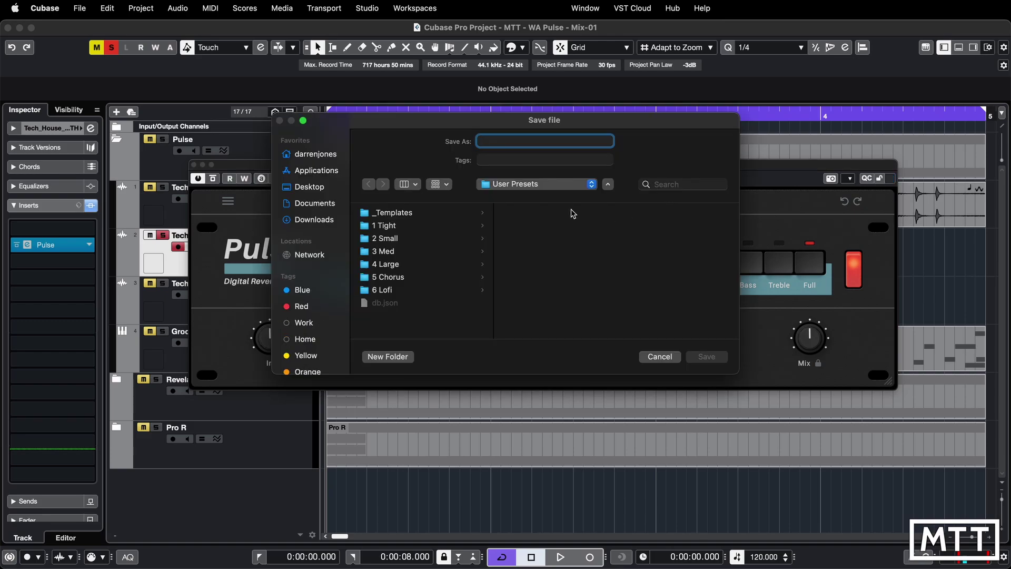
click(529, 190)
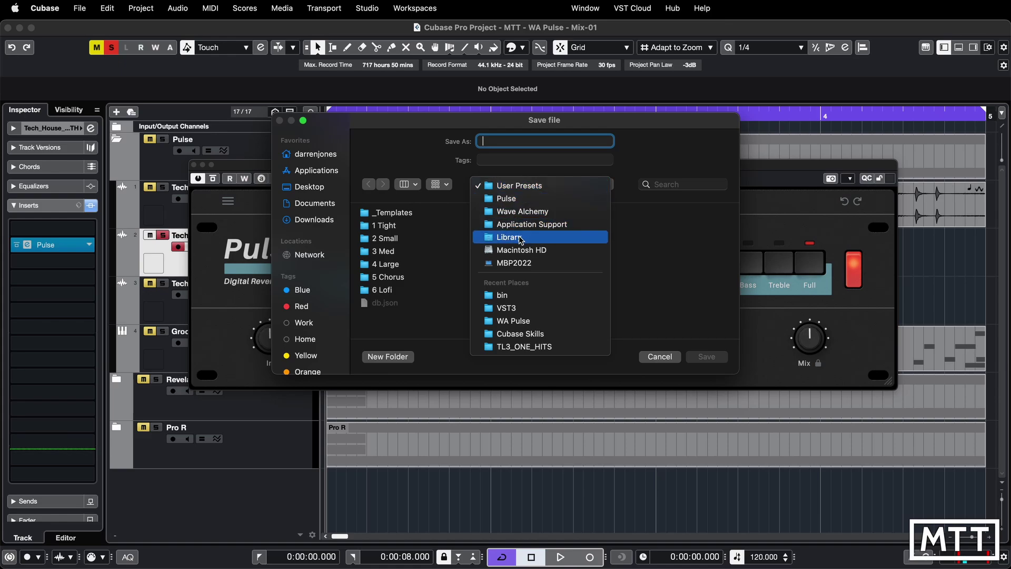
click(666, 165)
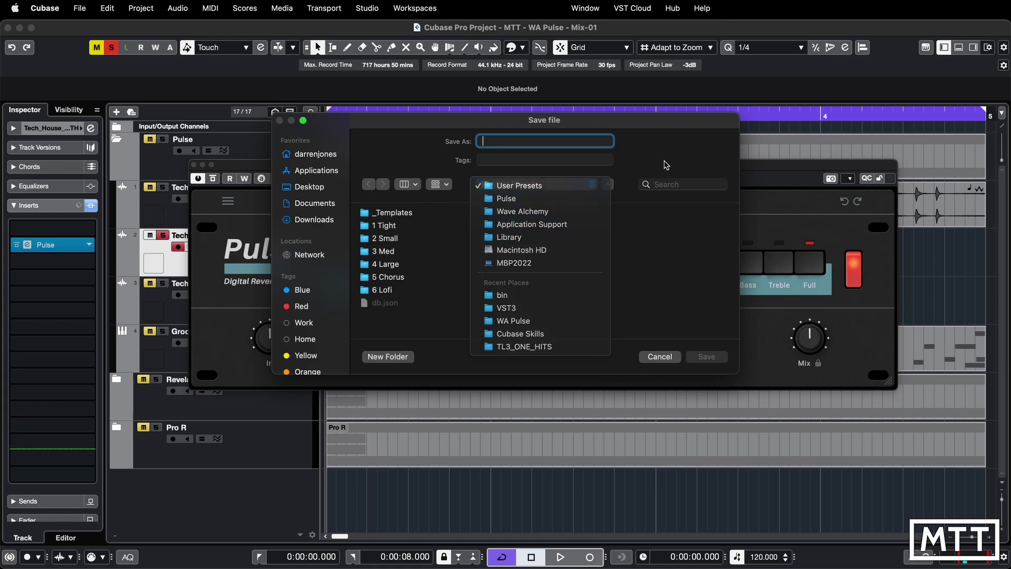
click(659, 357)
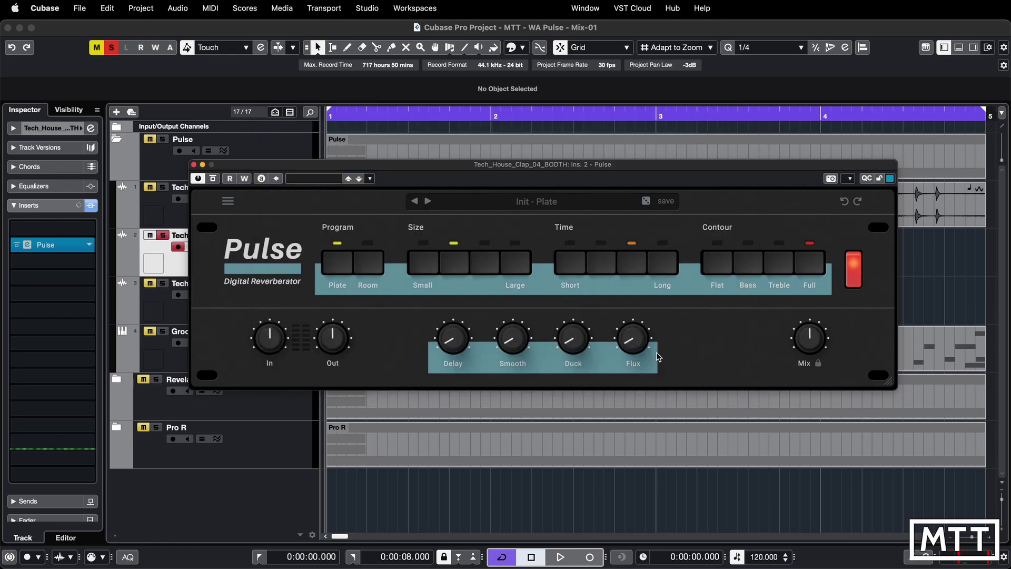
Step: Set the Pulse interface zoom to 125% and move the plug-in window so it fits on the screen
click(228, 201)
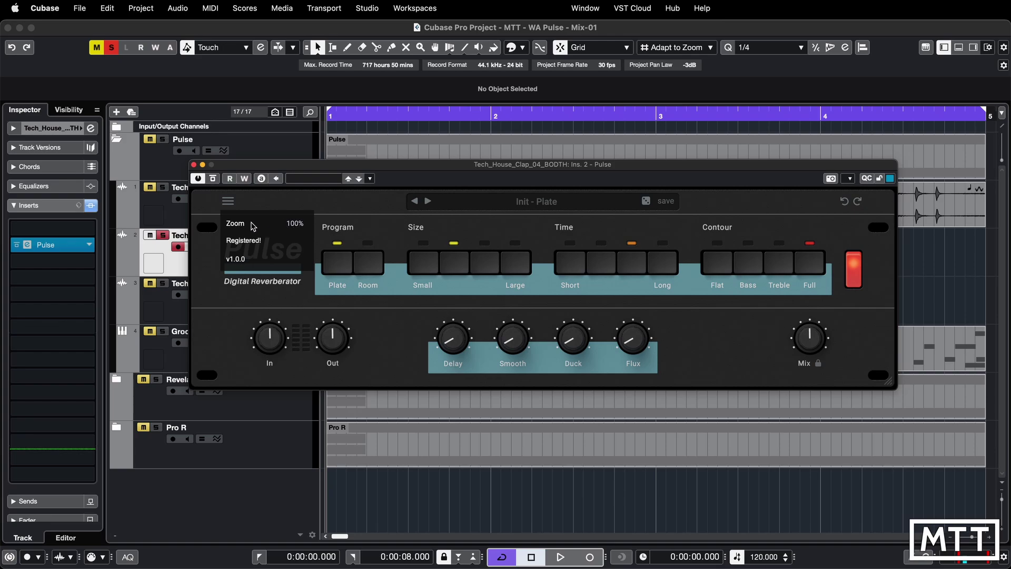
click(302, 224)
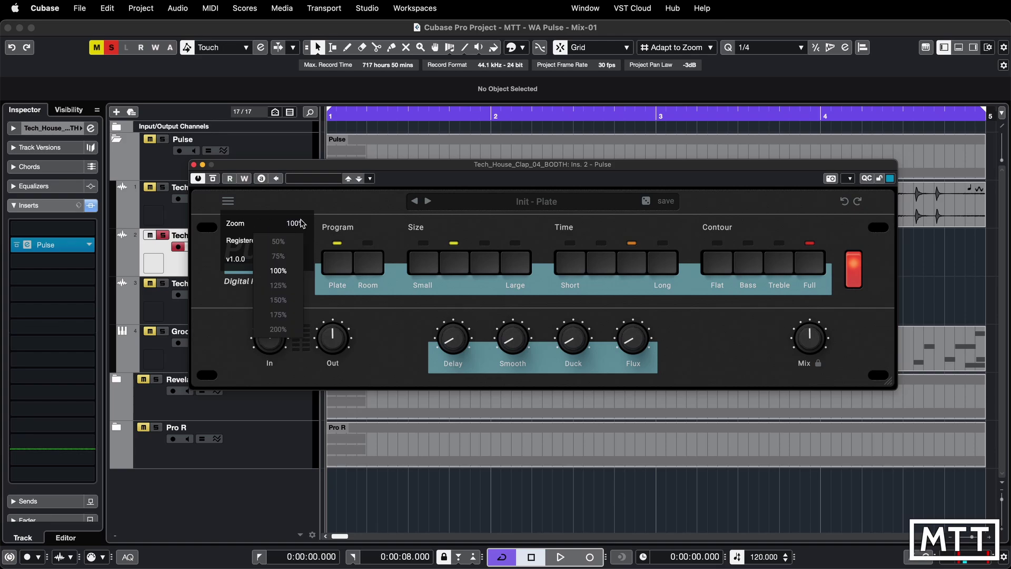
click(284, 289)
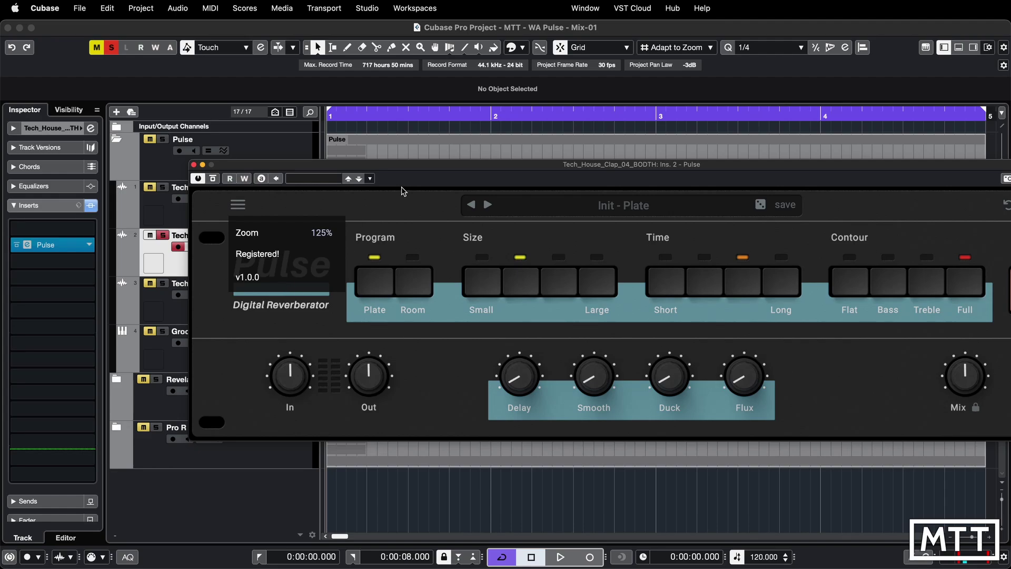
drag(411, 166, 291, 148)
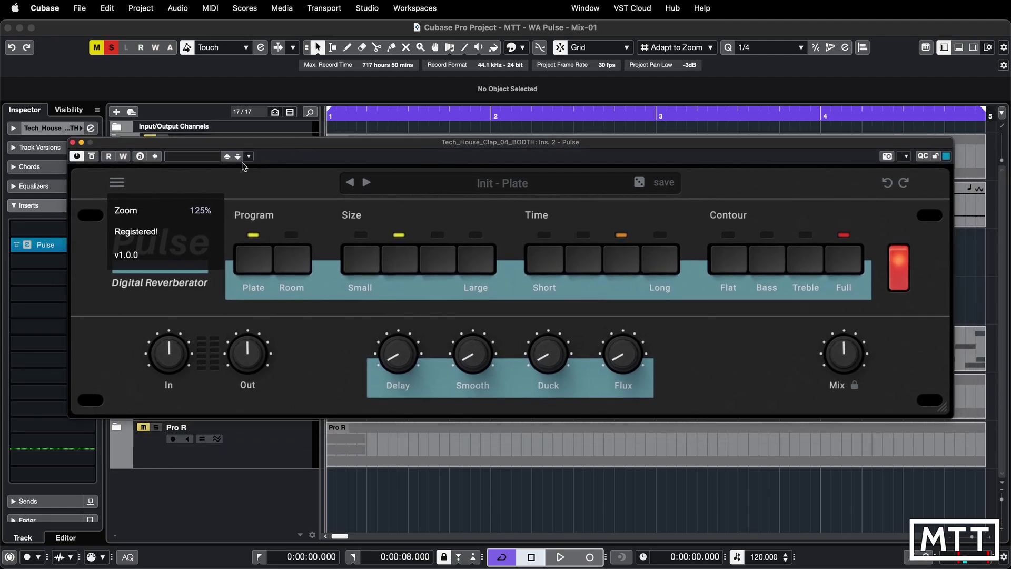
Step: Try the Pulse interface at 150% zoom and reposition the enlarged plug-in window
click(196, 212)
click(178, 307)
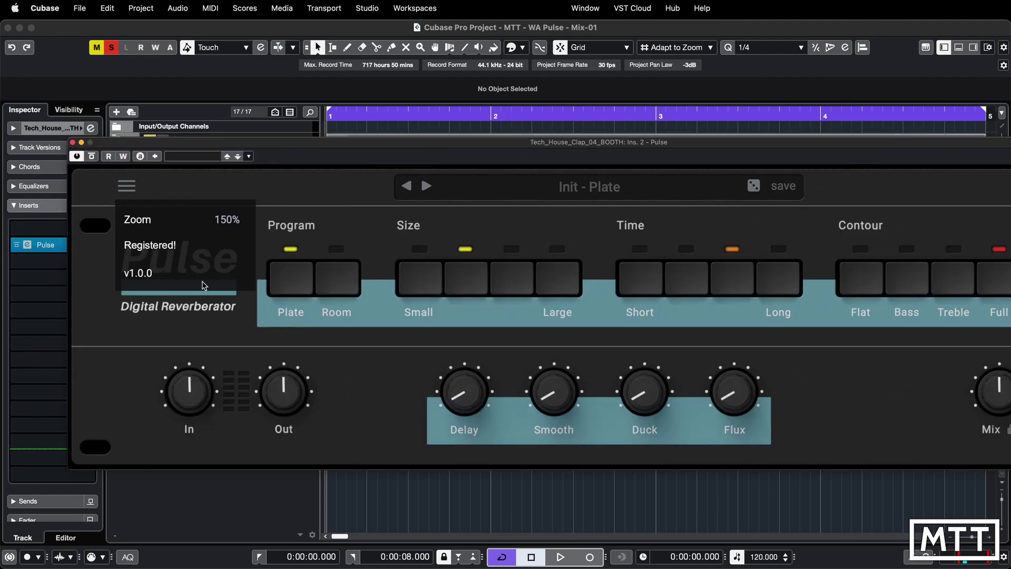
drag(358, 158, 302, 149)
Step: Return the Pulse interface zoom to 125%, reposition the plug-in window over the project, and close the settings
click(189, 217)
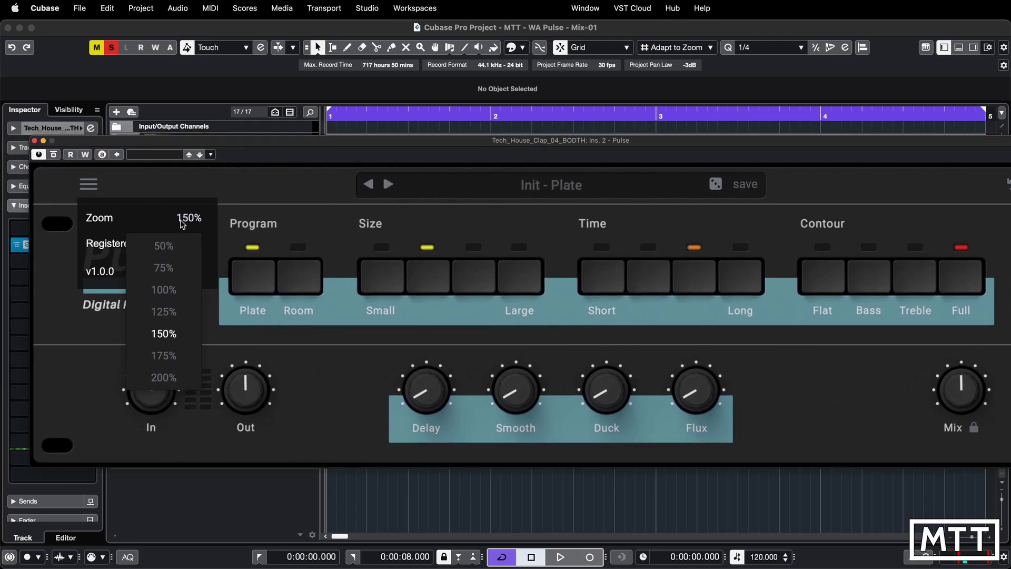
click(171, 320)
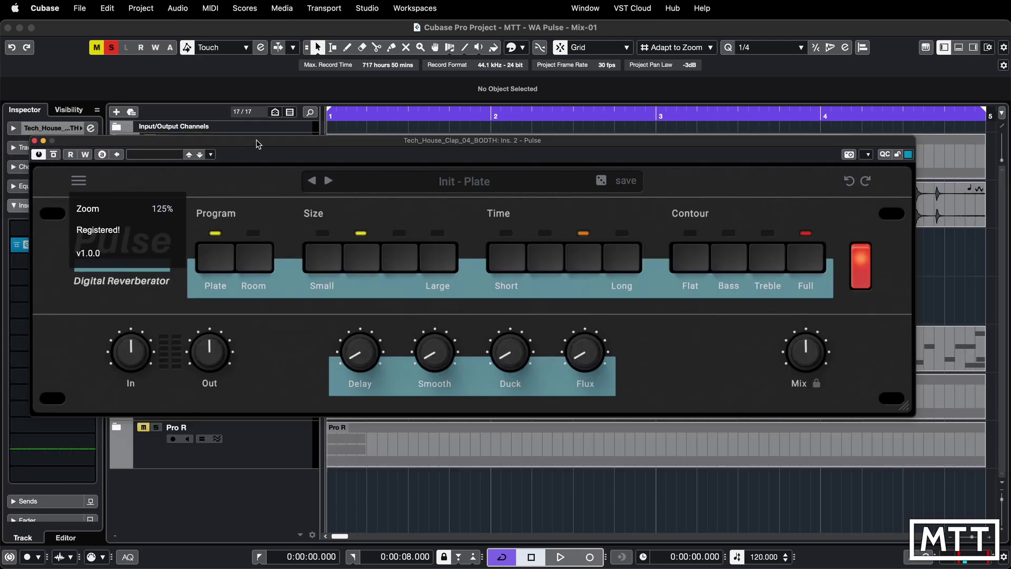
drag(258, 144, 308, 165)
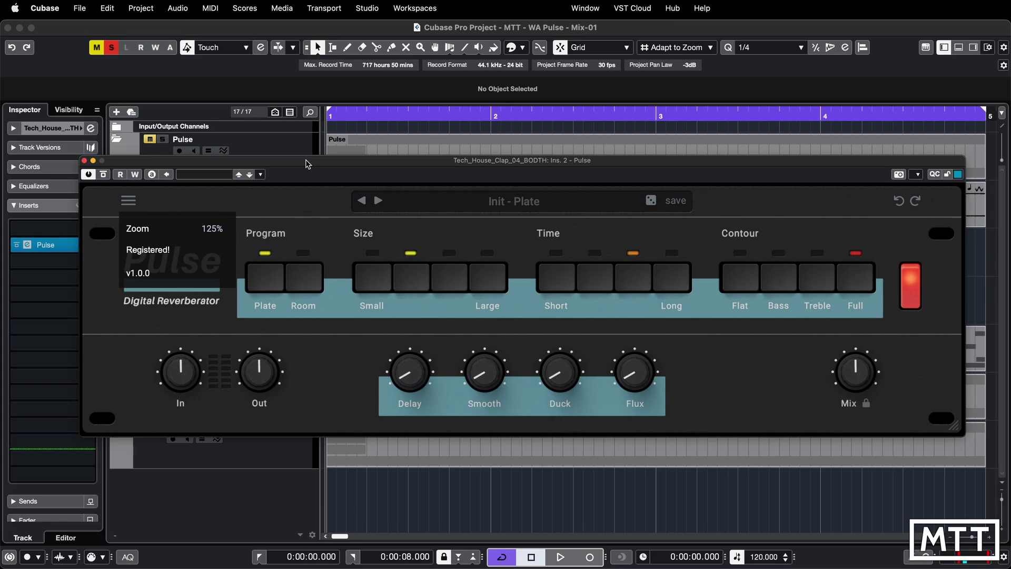
click(273, 216)
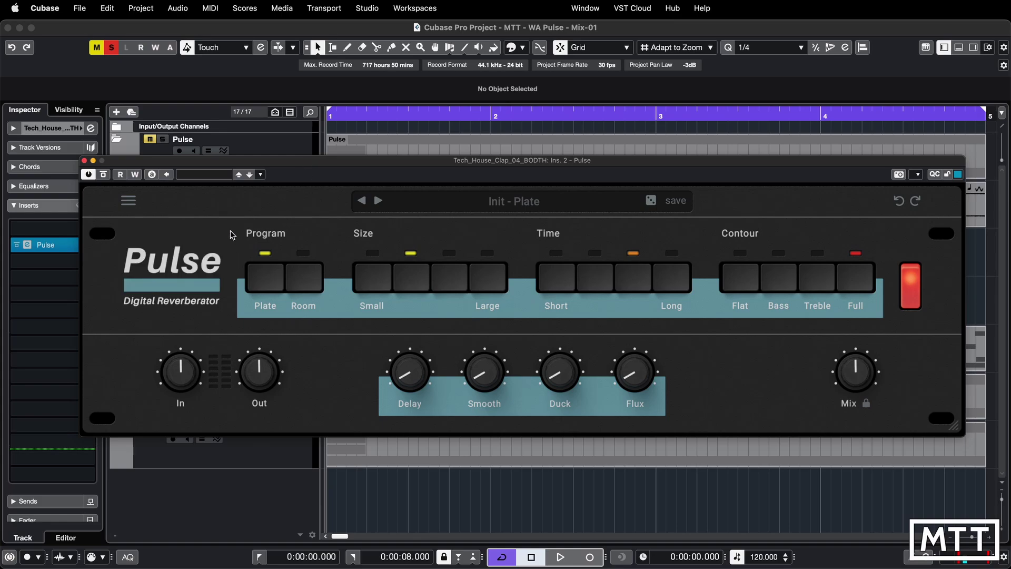
click(129, 201)
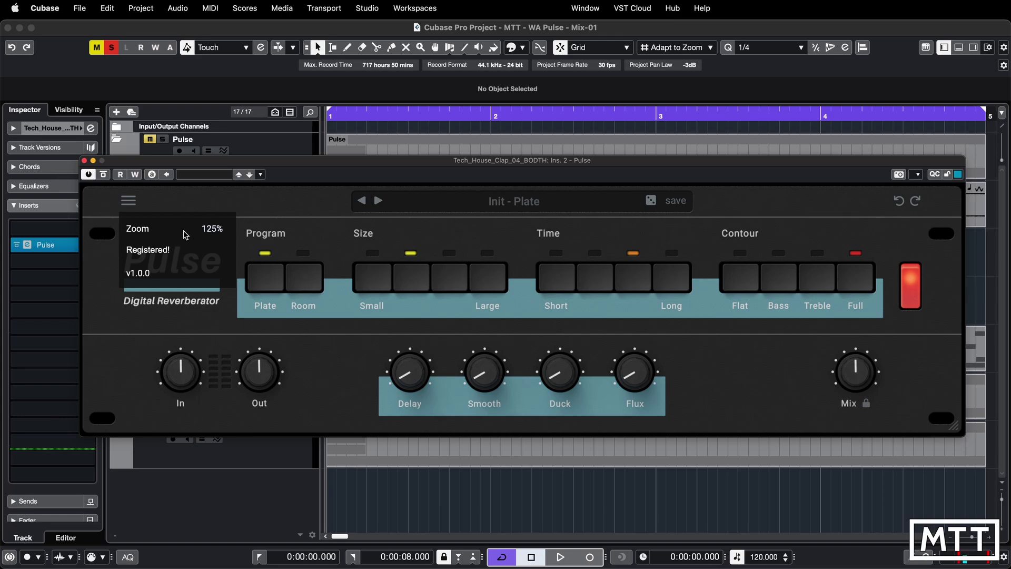
click(266, 216)
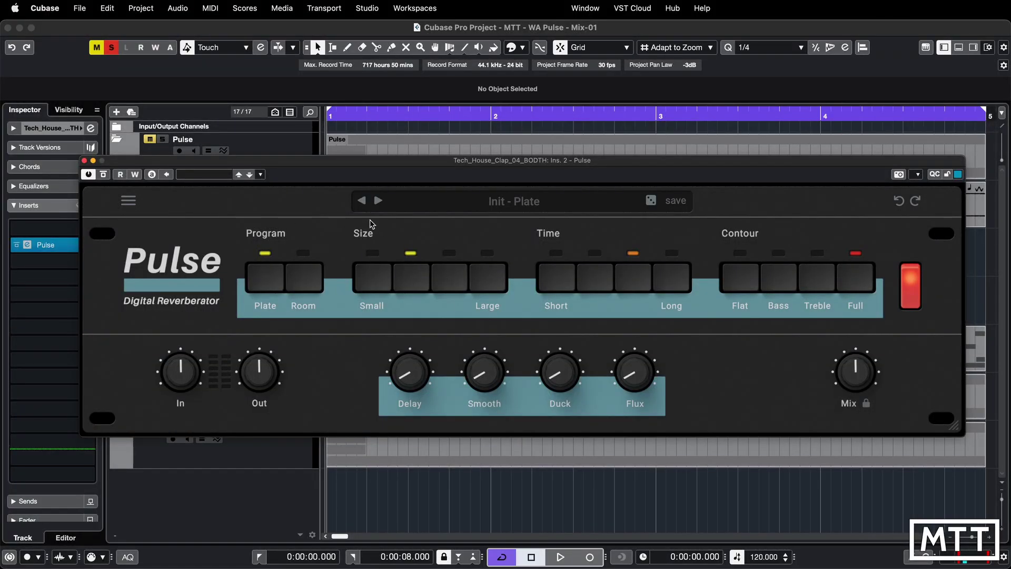
Step: Bypass the Pulse insert on the Tech_House_Clap track and play the clap without reverb, with the timeline zoomed in horizontally
click(84, 161)
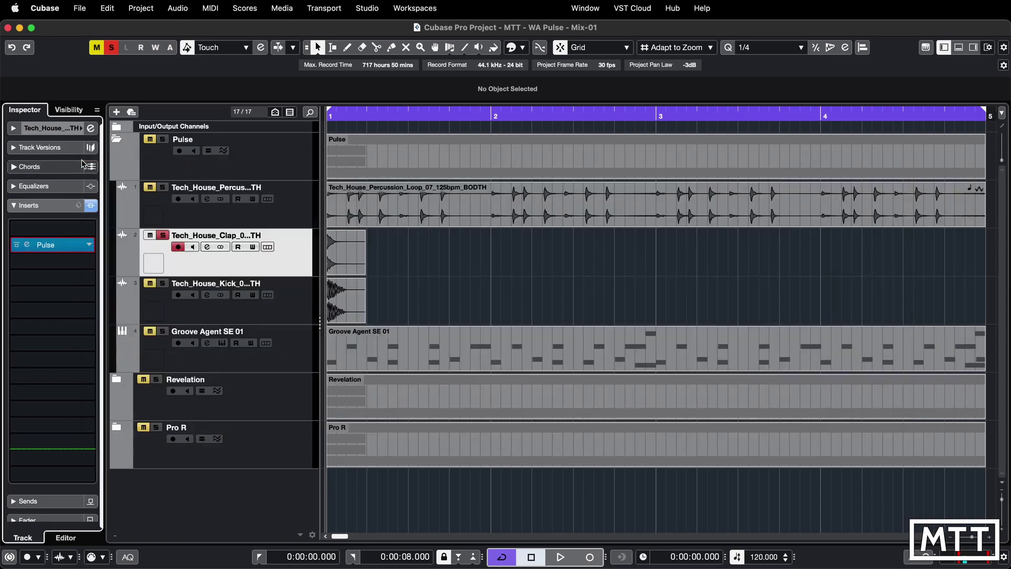
click(16, 245)
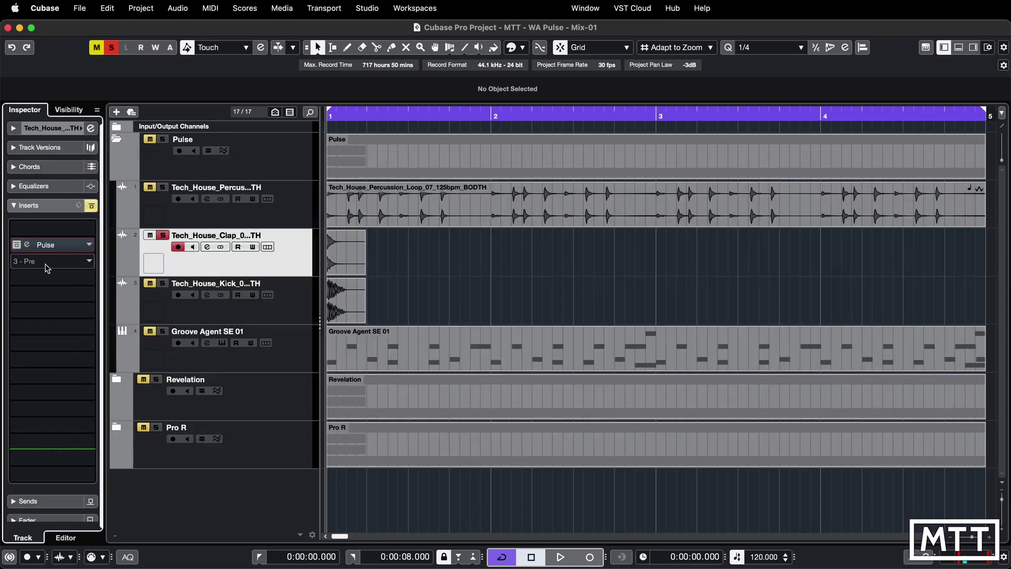
key(space)
key(h)
key(space)
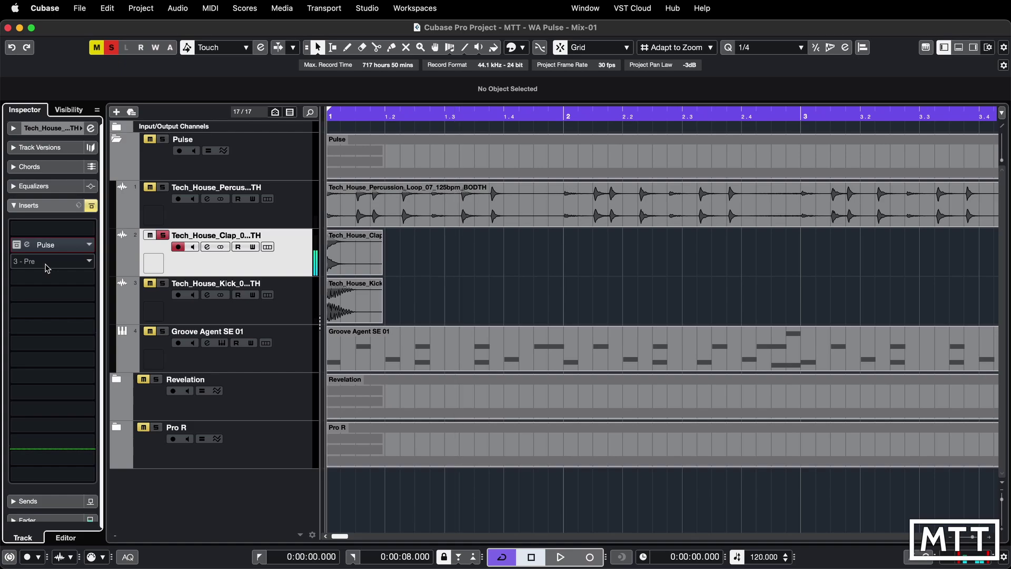
key(h)
key(space)
key(space)
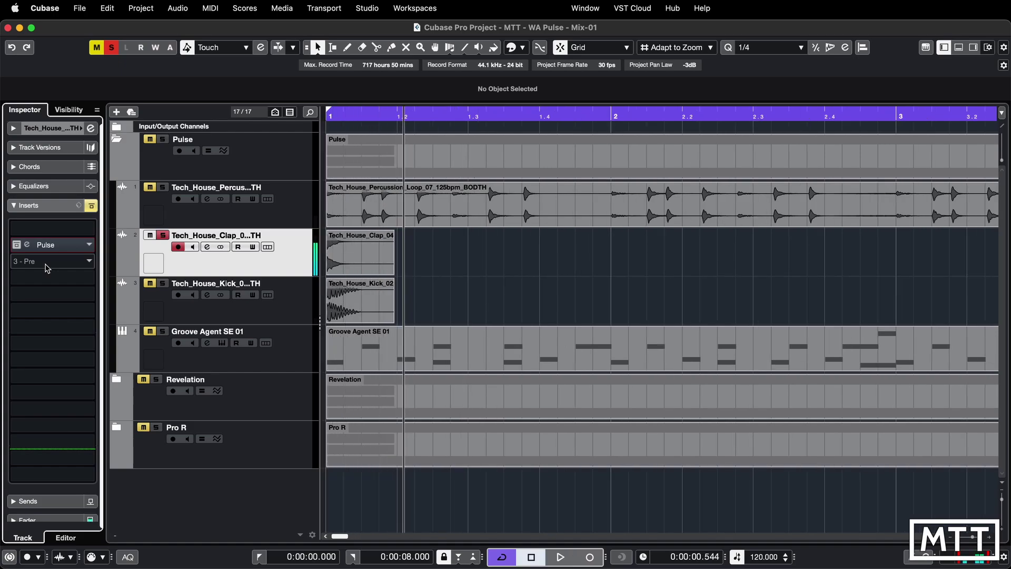
Step: Re-enable the Pulse insert on the Tech_House_Clap track and play the clap through it, with the plug-in's editor open
click(16, 245)
key(space)
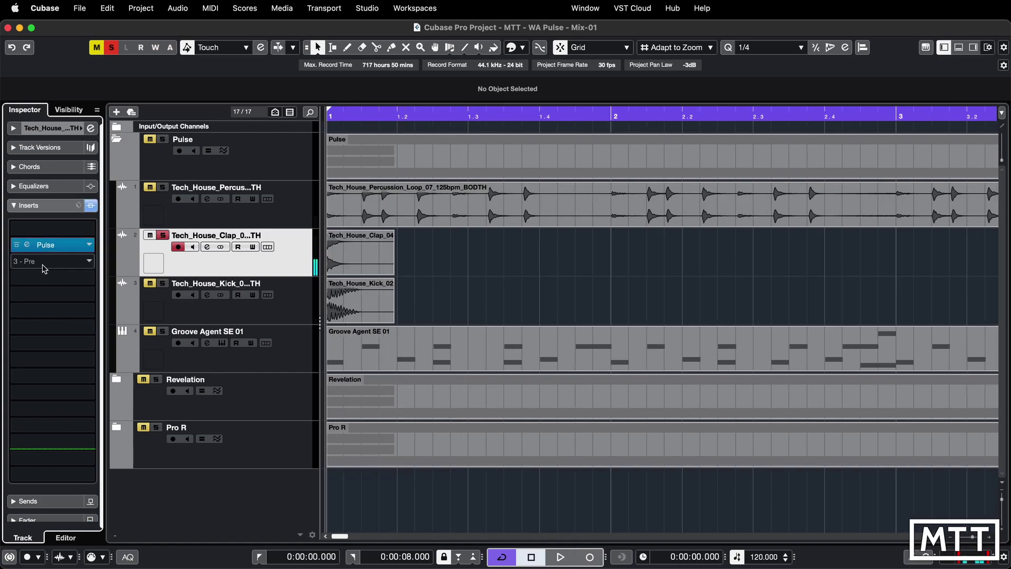
key(space)
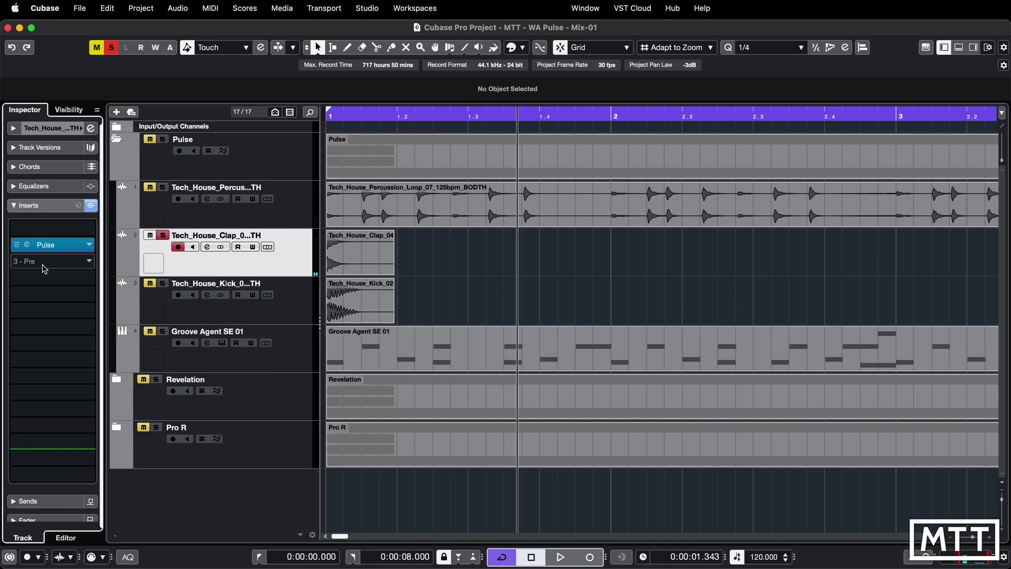
click(28, 244)
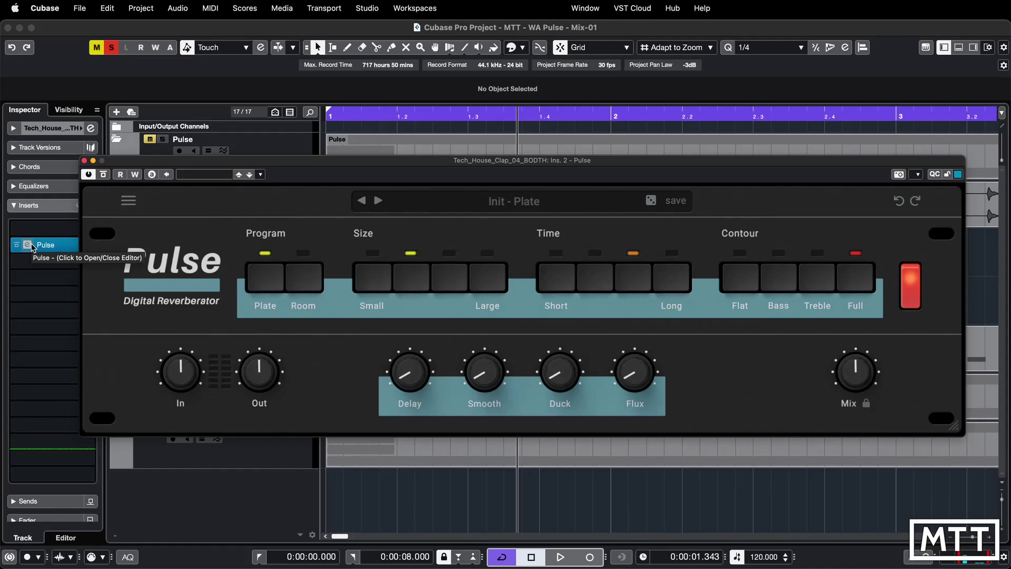
key(space)
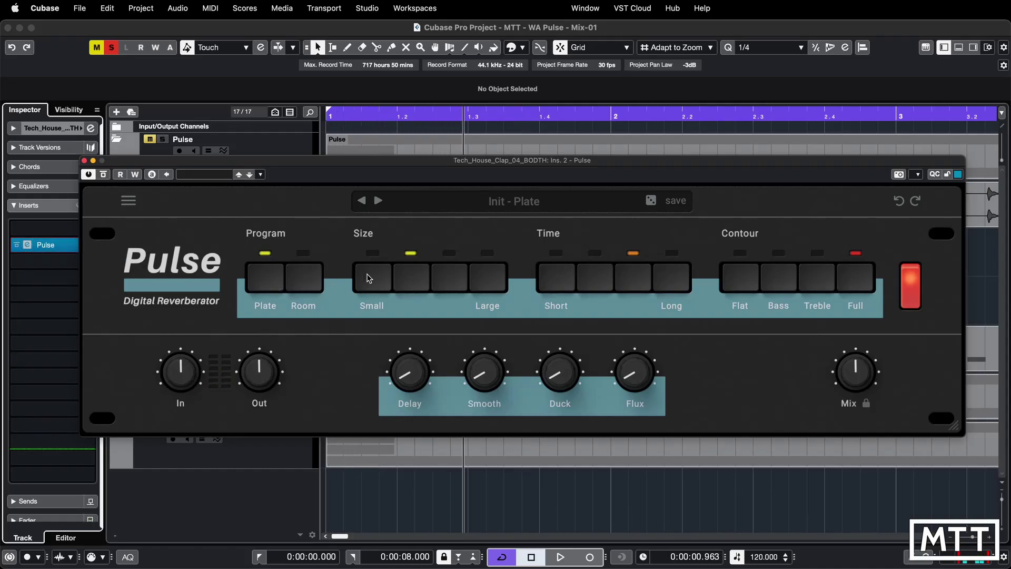
Step: Audition the clap from the start with the Plate program's Size set to Small and to Large
key(KP_Decimal)
key(space)
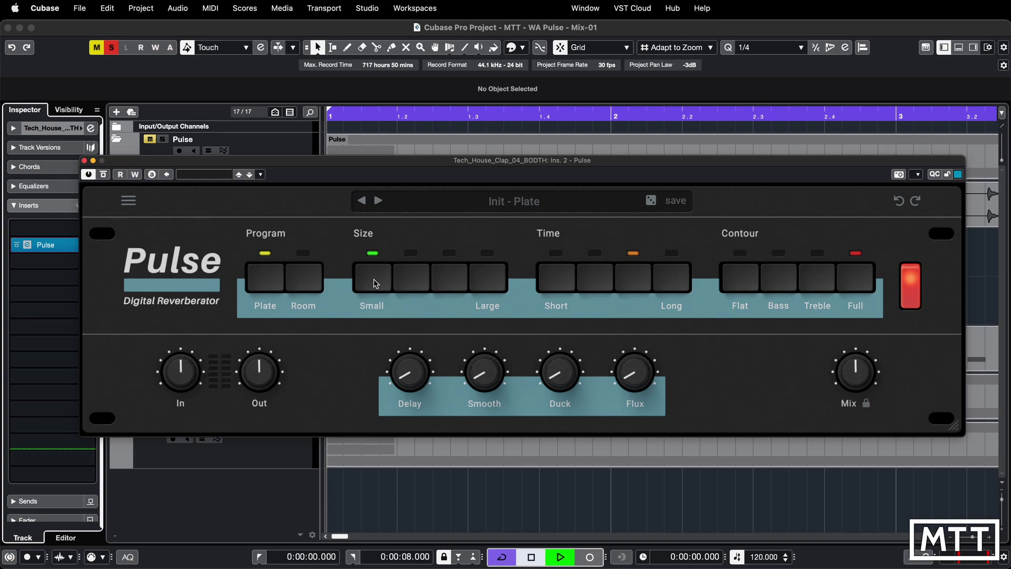
click(490, 281)
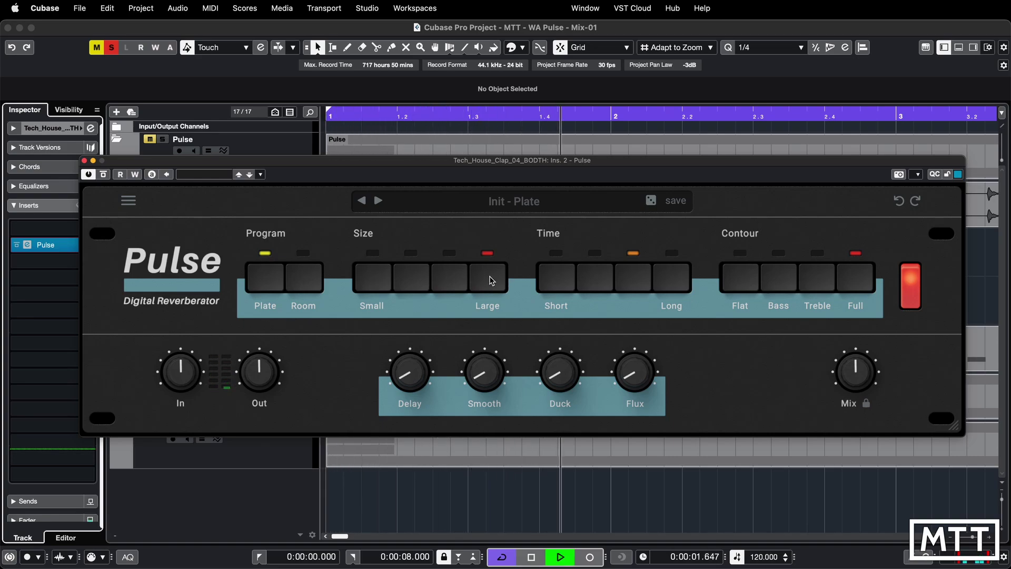
key(space)
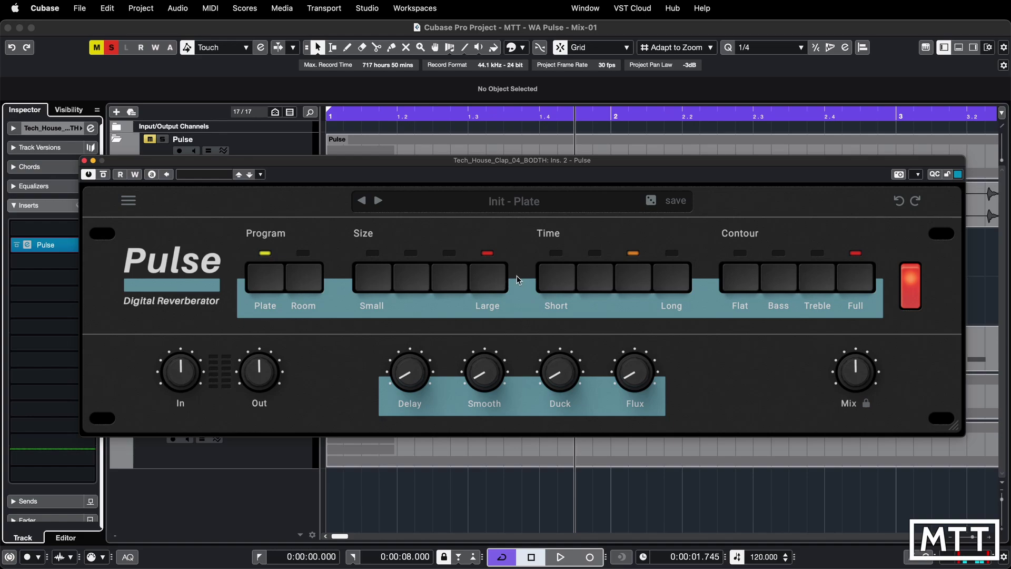
Step: Audition the large plate on the clap with Time set to Short and to Long
click(555, 280)
key(space)
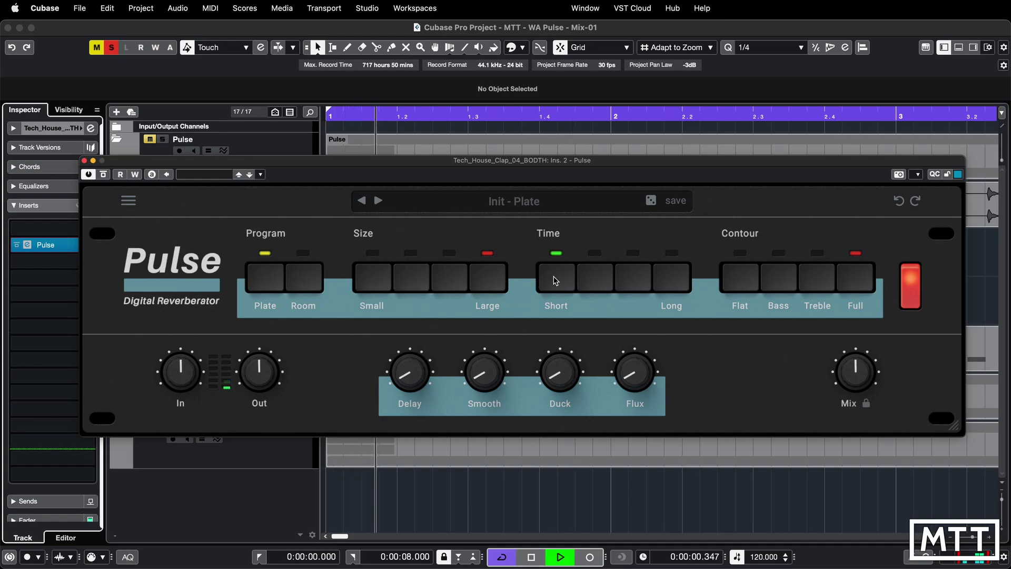
key(space)
click(681, 283)
key(space)
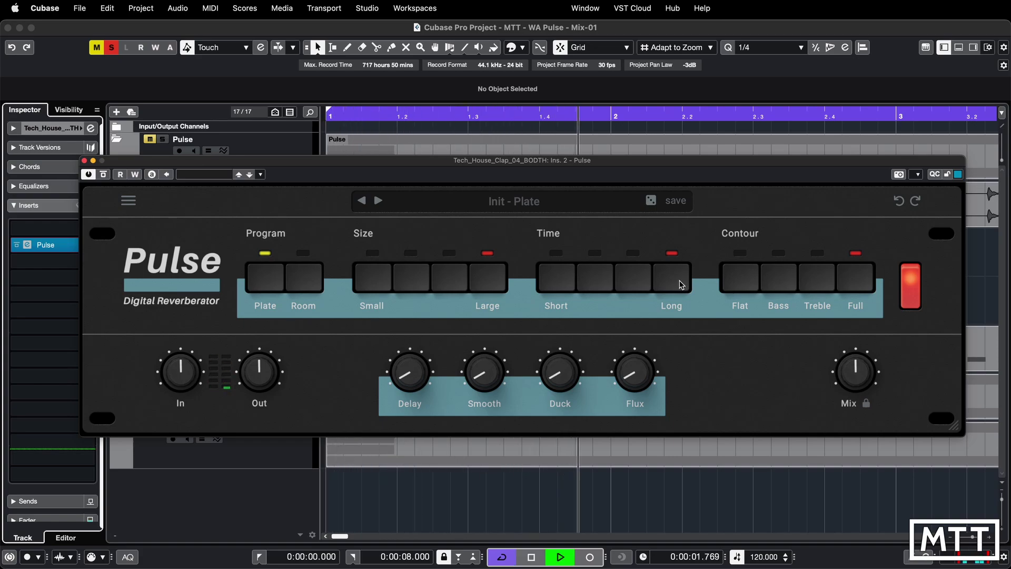
key(space)
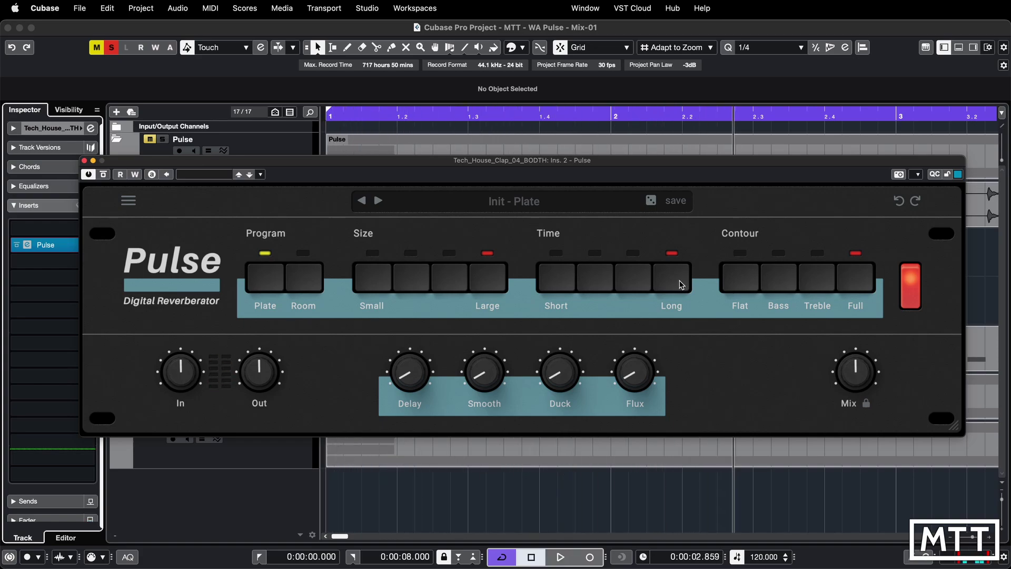
Step: Audition the large, long plate with each Contour in turn: Flat, Bass, Treble and Full
click(740, 279)
key(space)
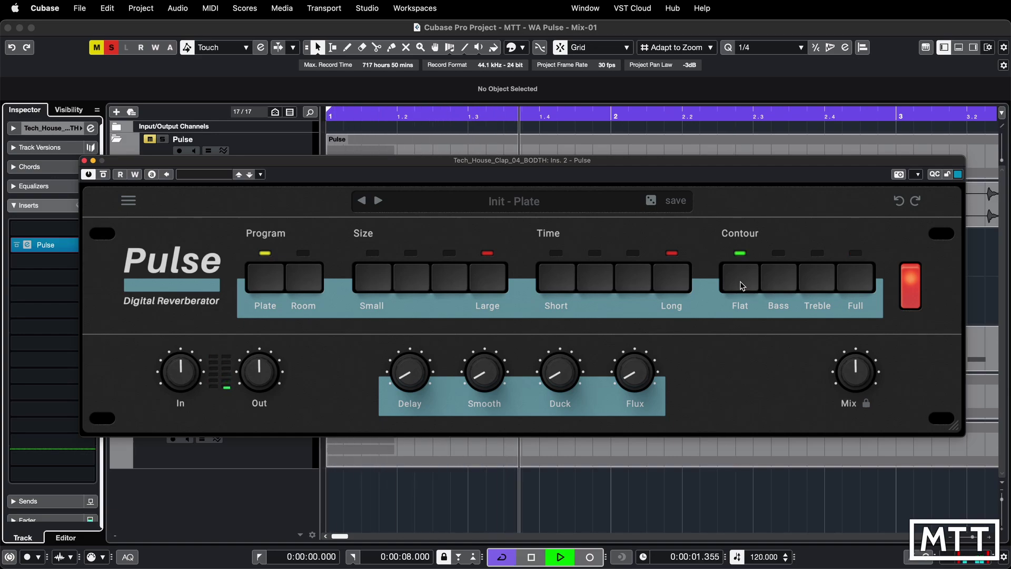
key(space)
click(764, 282)
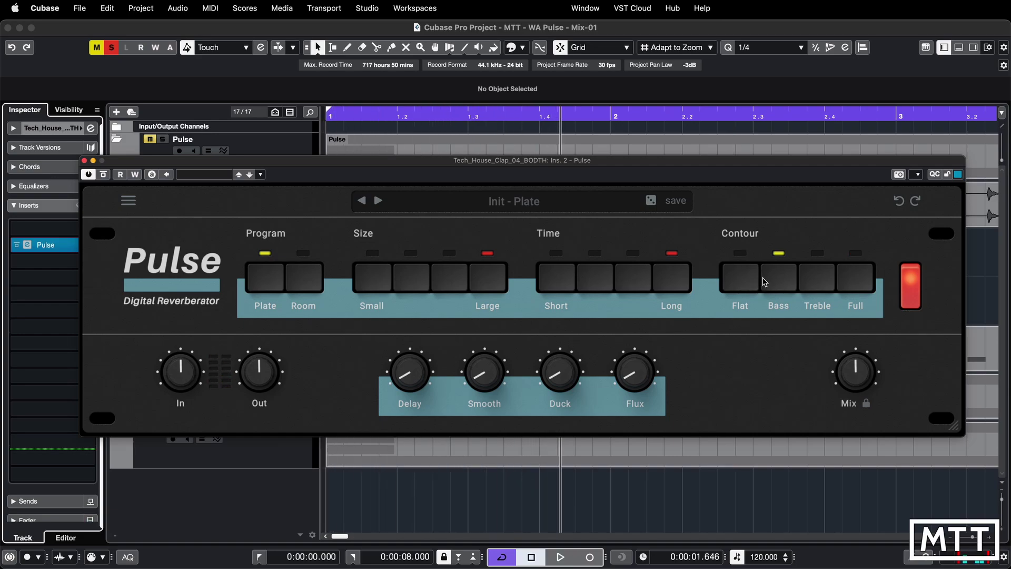
key(space)
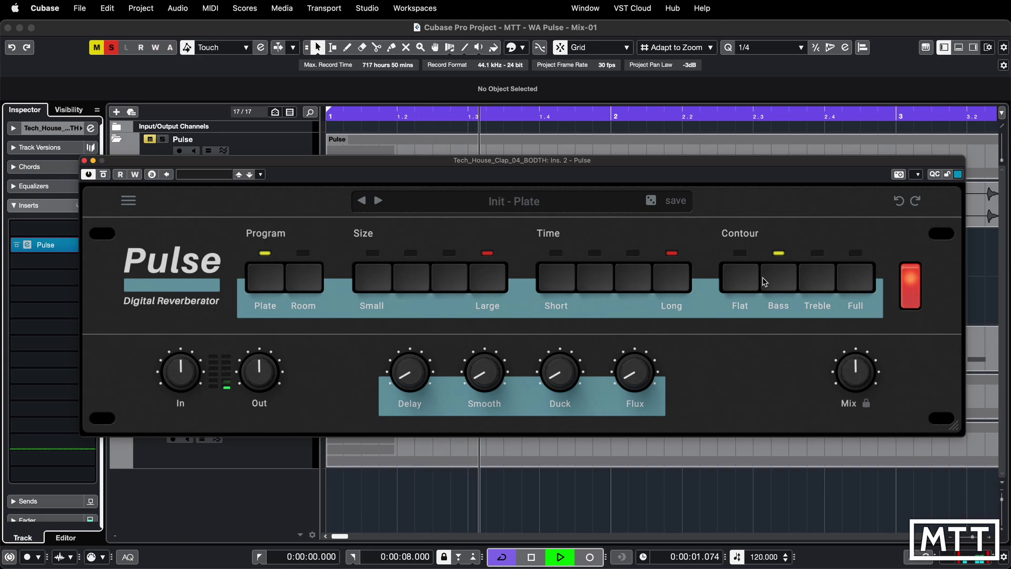
click(815, 284)
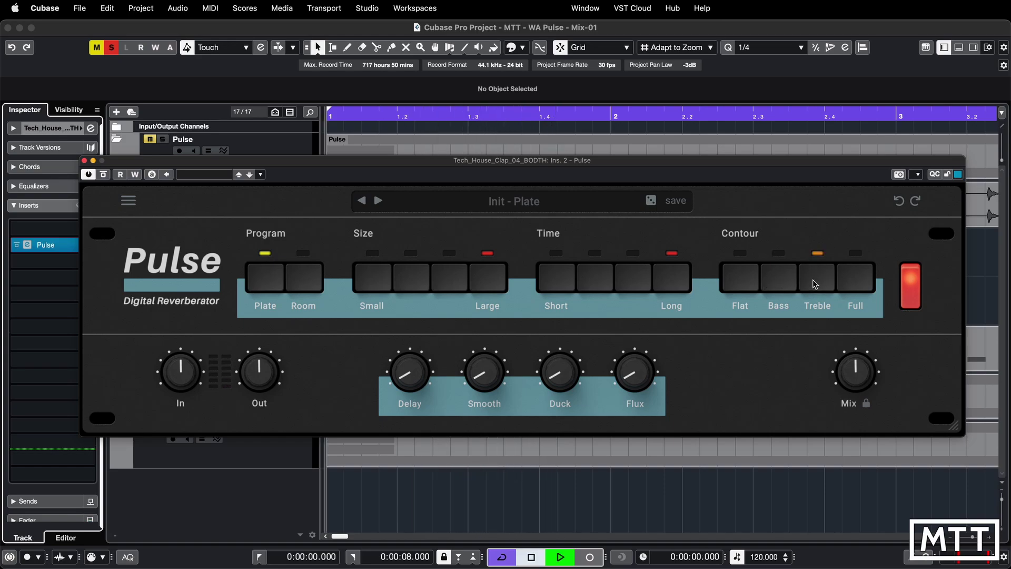
key(space)
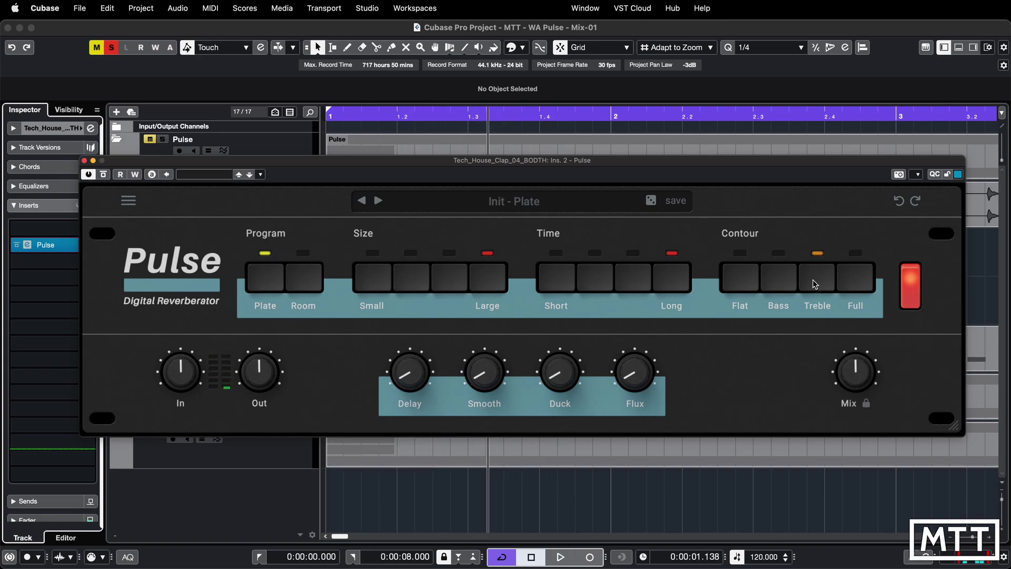
click(850, 283)
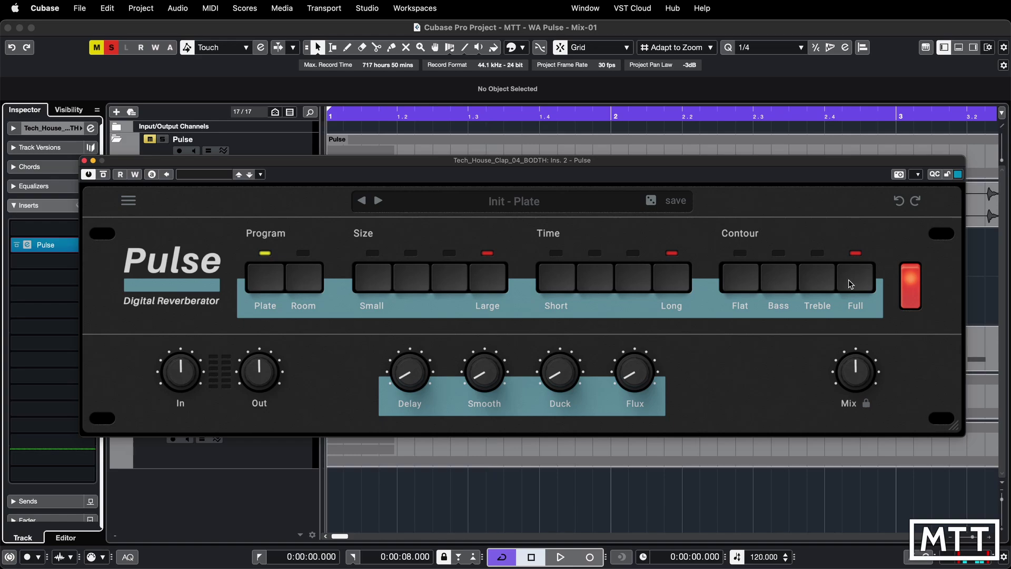
key(space)
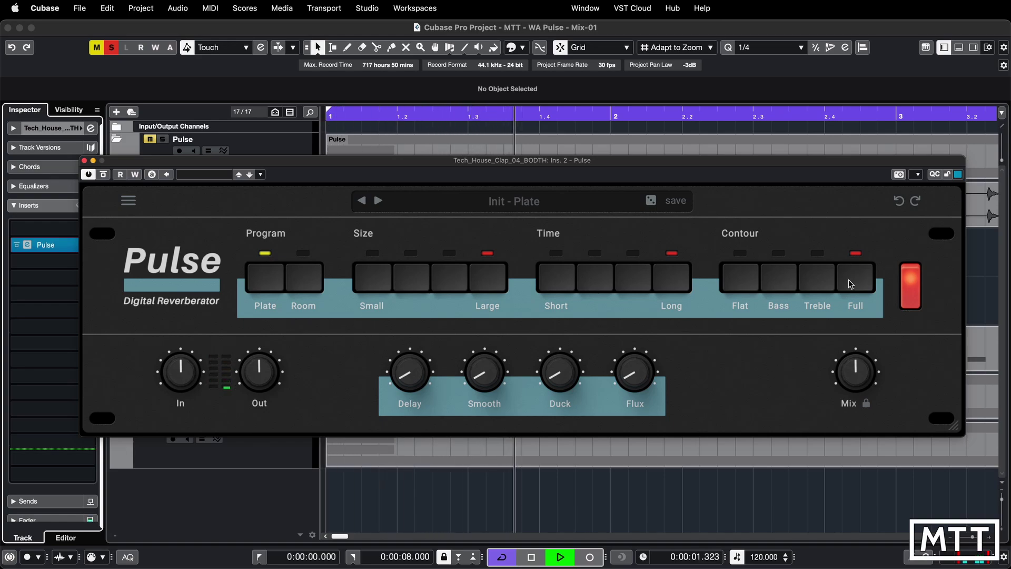
key(space)
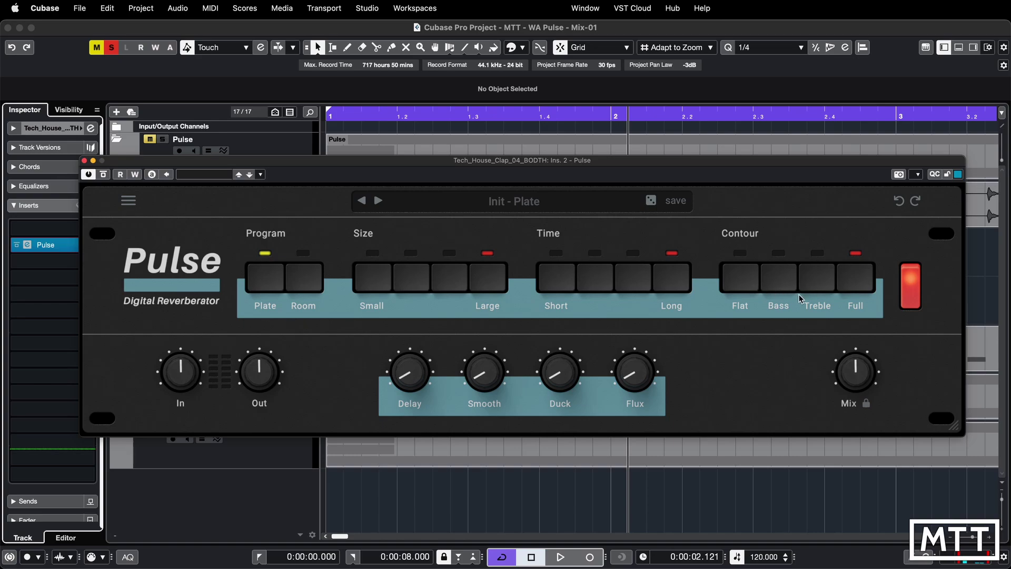
Step: Switch the program to Room with Size at Small and Time at the third setting, and play the clap
click(298, 280)
click(631, 287)
key(space)
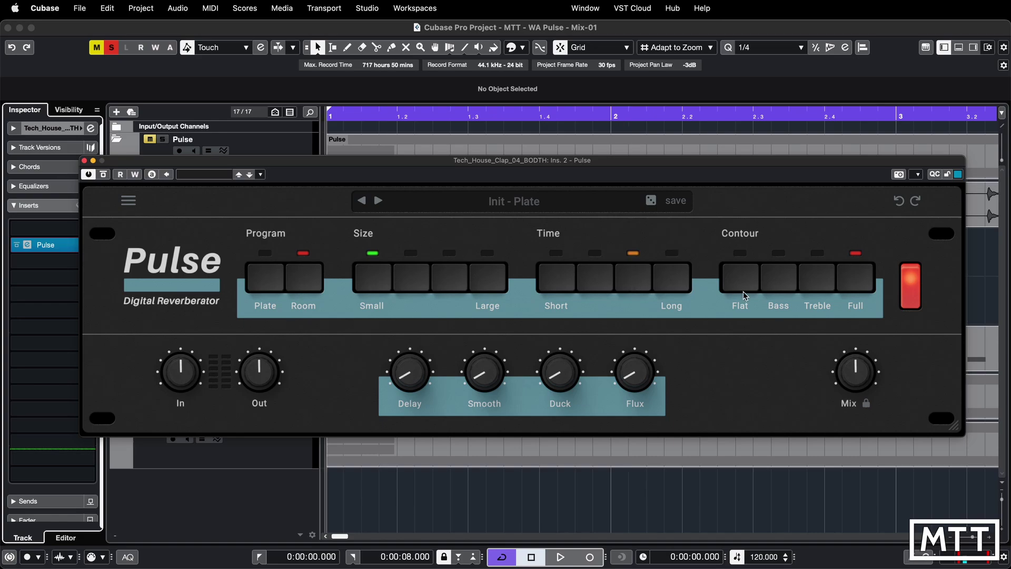
key(space)
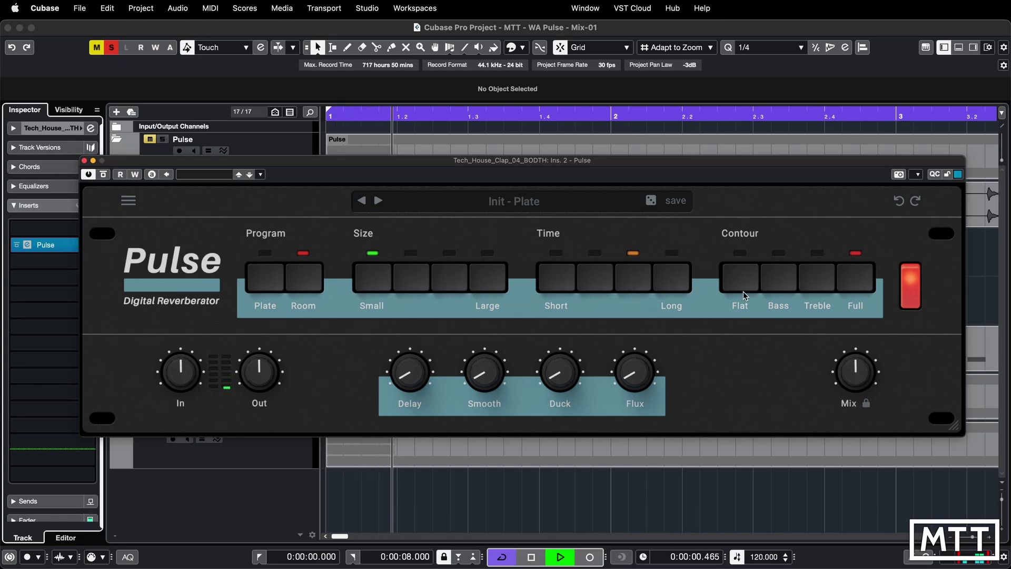
key(space)
Step: Compare the Plate and Room programs on the clap by alternating between them at the Small size, ending on Room
click(259, 279)
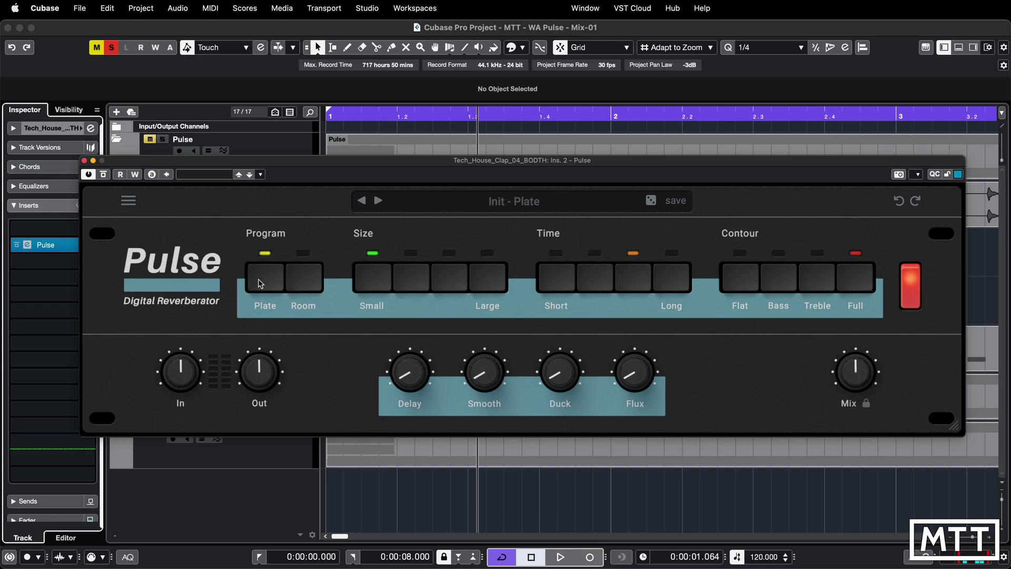
key(space)
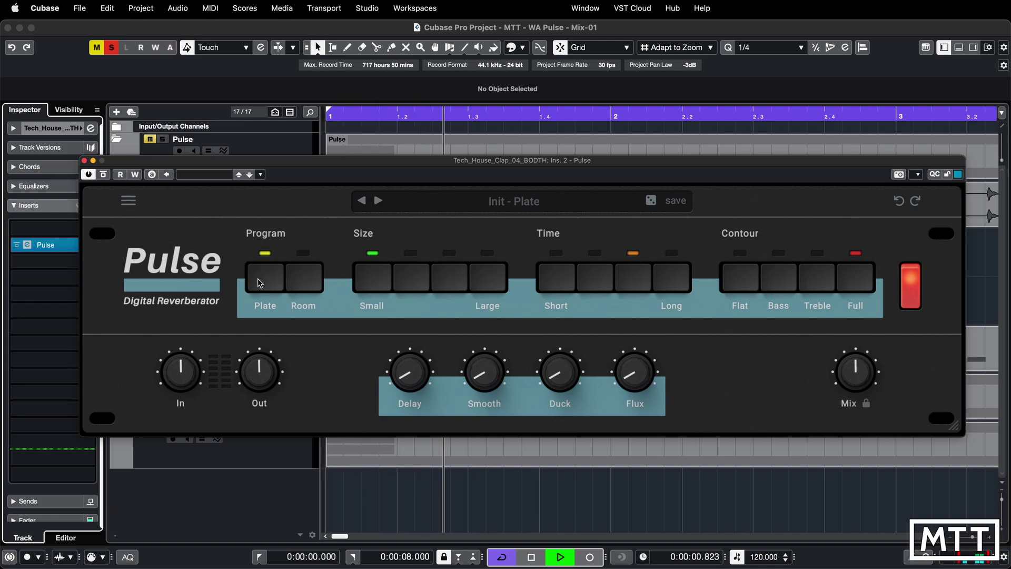
key(space)
click(290, 285)
key(space)
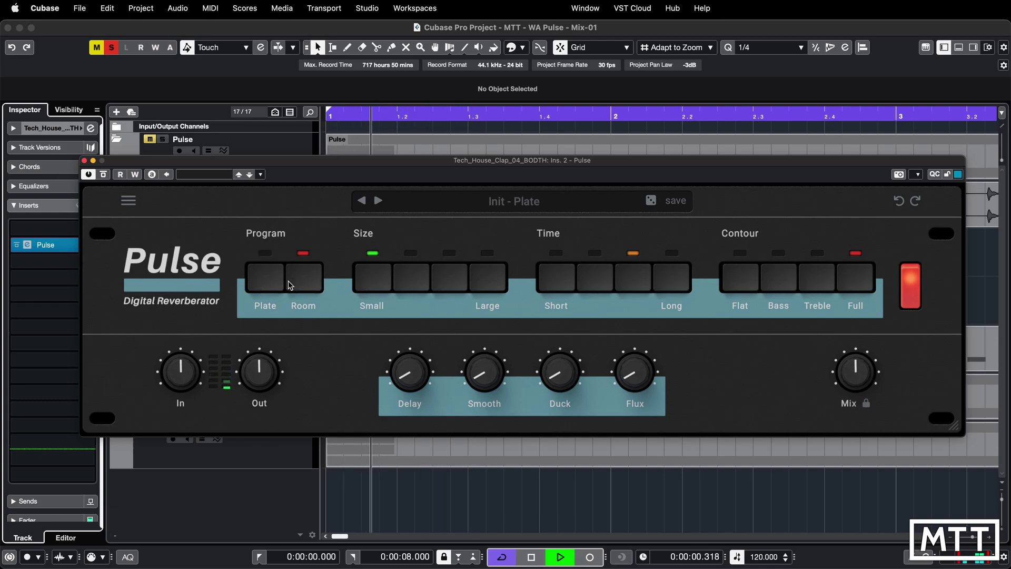
key(space)
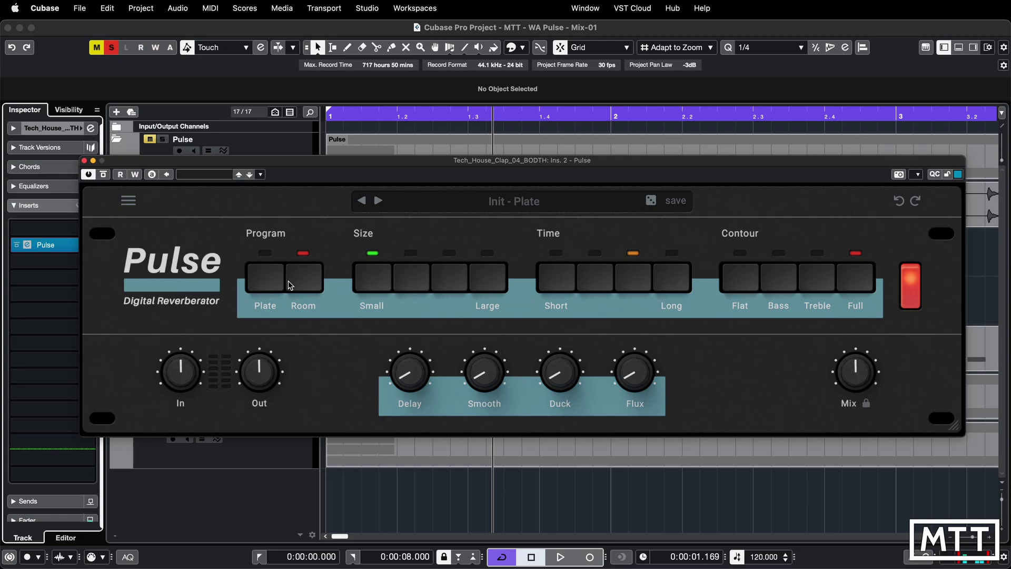
click(274, 286)
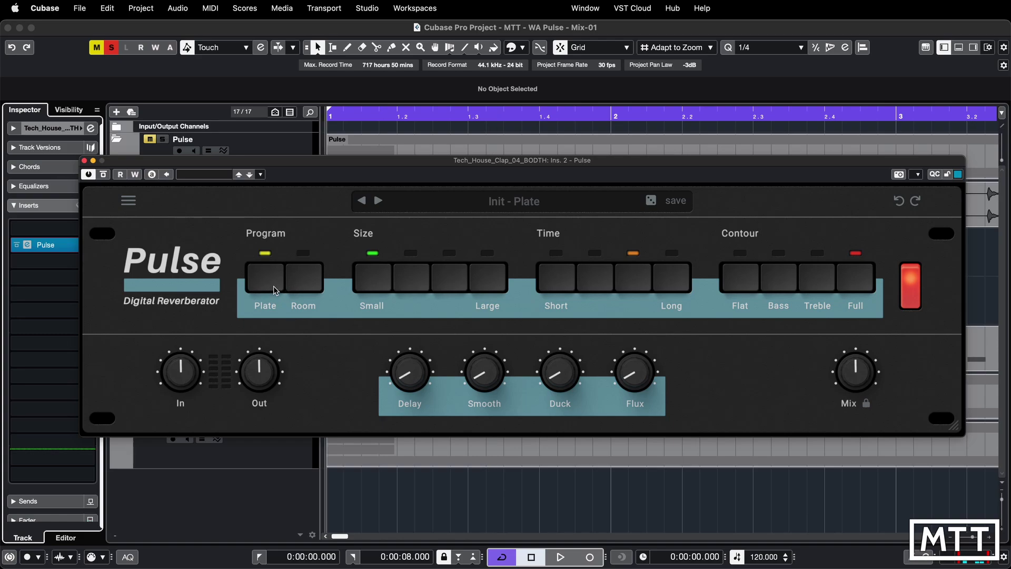
key(space)
click(292, 286)
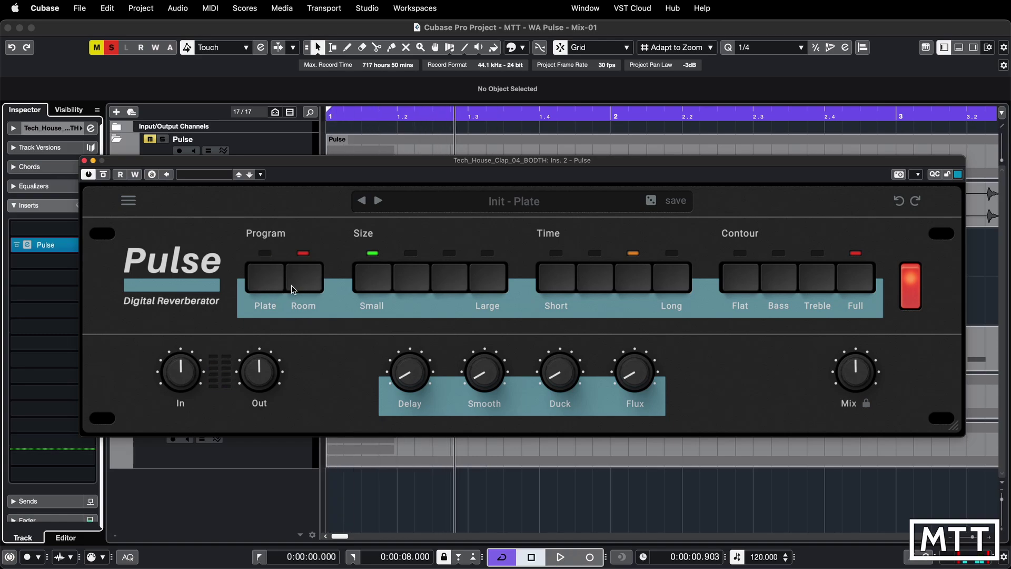
key(space)
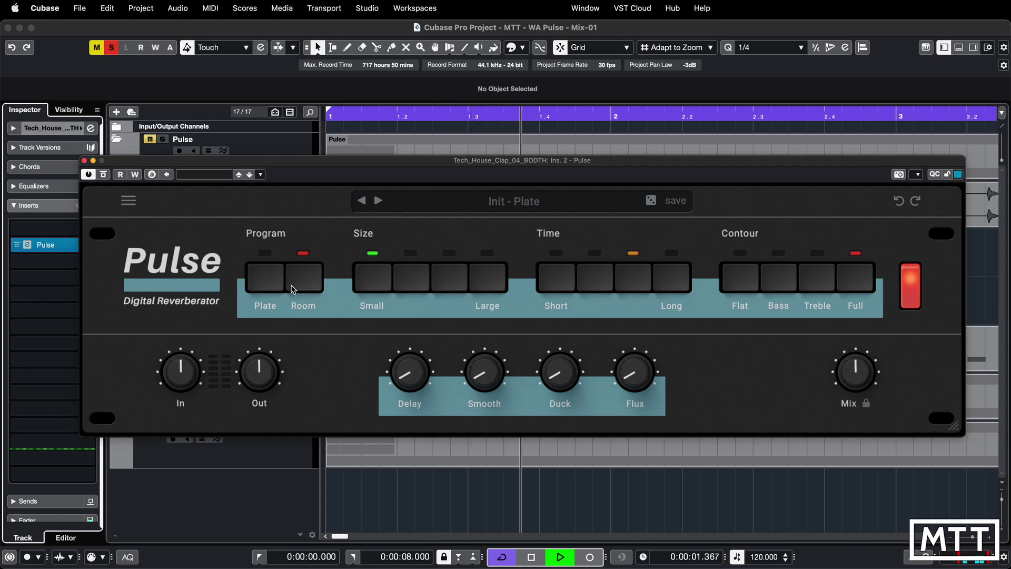
key(space)
Step: Set the Room program's Size to Large and play the clap
click(497, 282)
key(space)
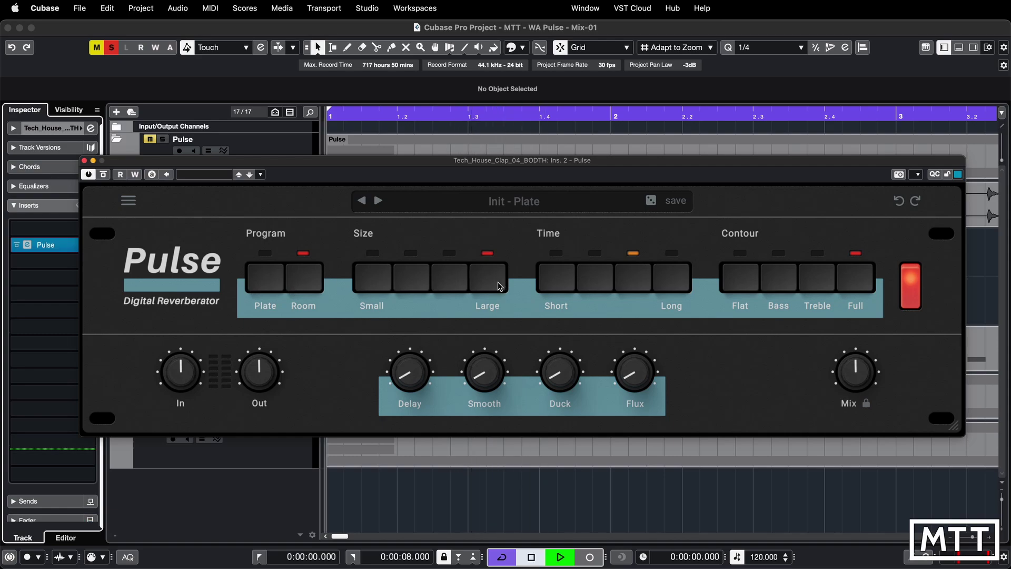
key(space)
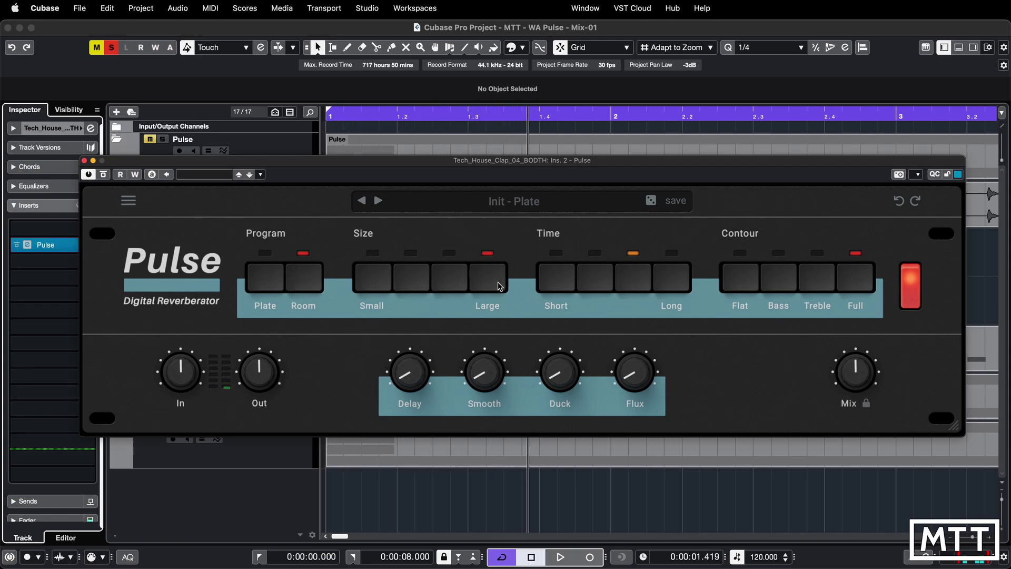
Step: Audition the large Room program on the clap with Time set to Short and to Long
click(551, 283)
key(space)
key(space)
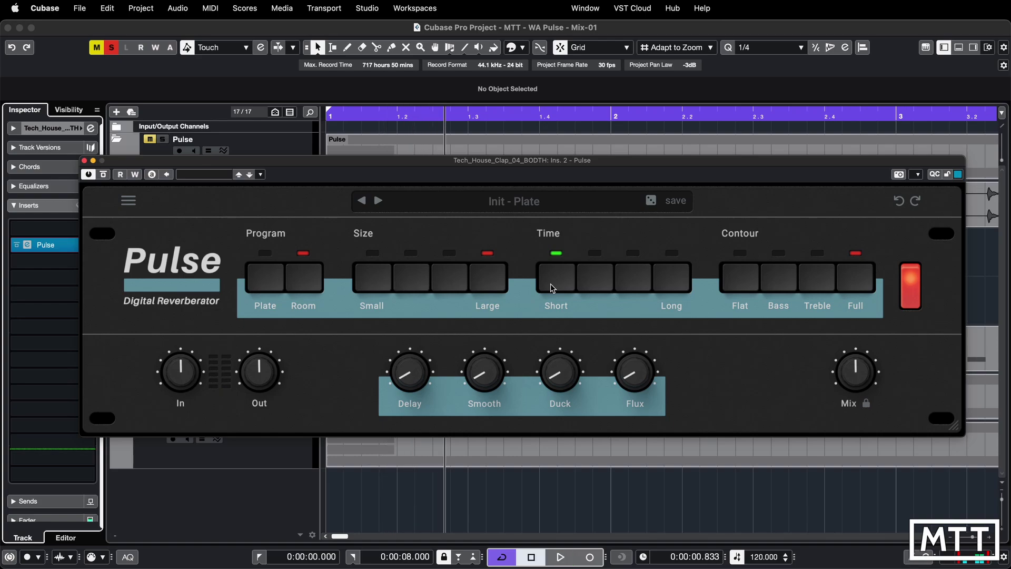
click(670, 289)
key(space)
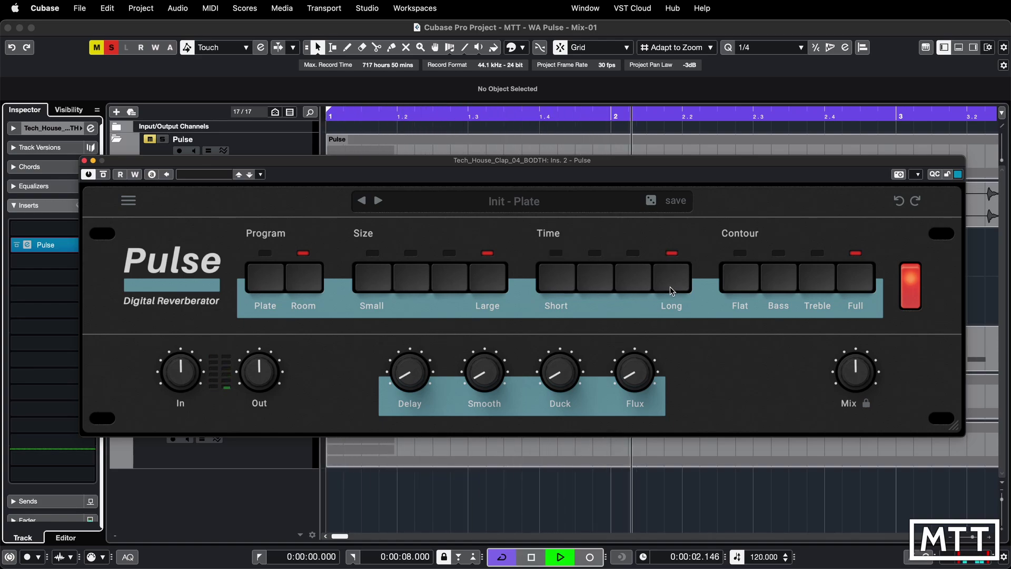
key(space)
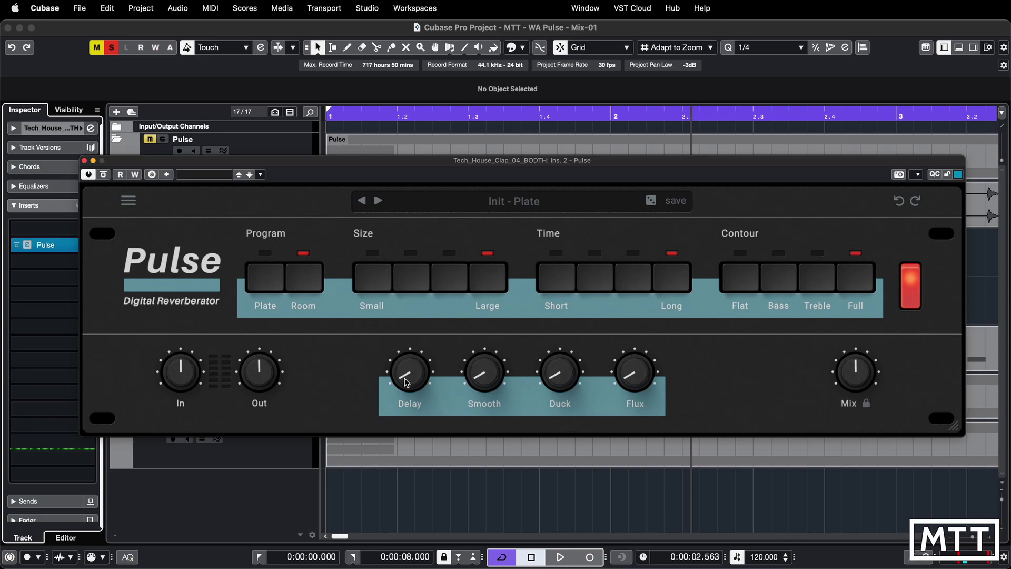
Step: Switch Pulse back to the Plate program with Size at the second setting and Time at the third, and play the clap
click(266, 282)
click(634, 286)
key(space)
key(space)
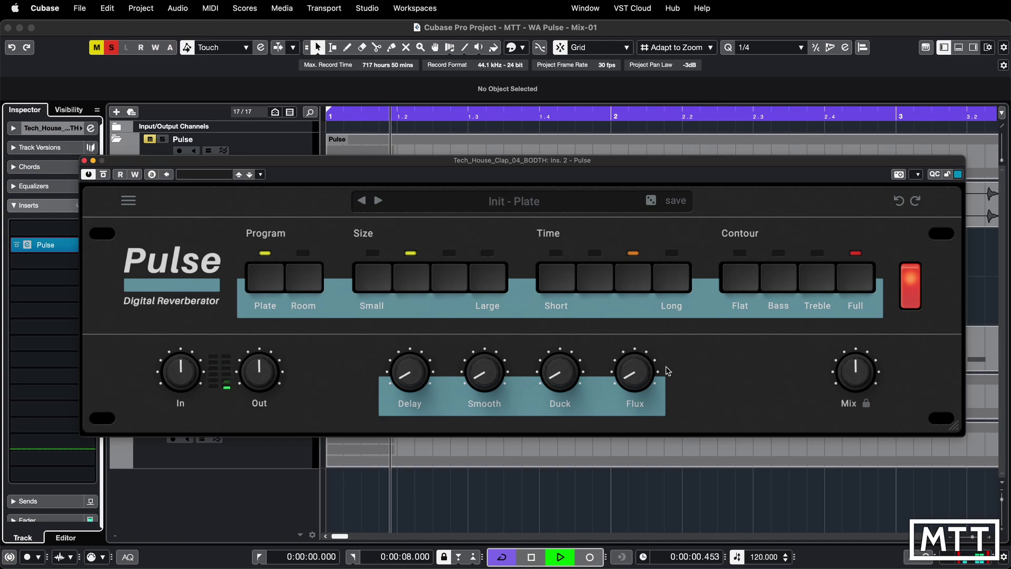
Step: Raise the Pulse Delay to about its midpoint and further to its maximum to hear its effect on the clap
drag(410, 381, 398, 280)
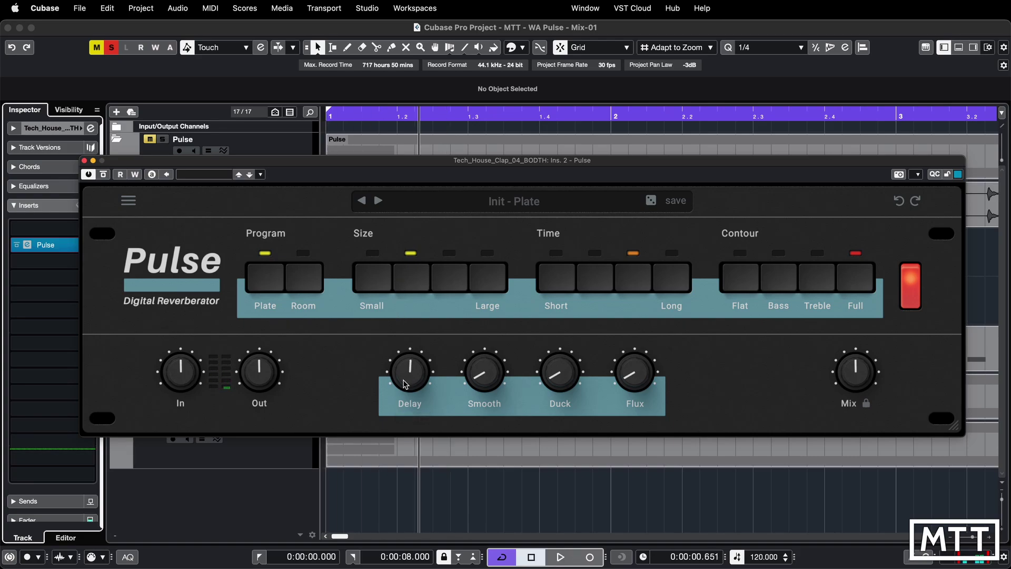
drag(406, 384, 406, 266)
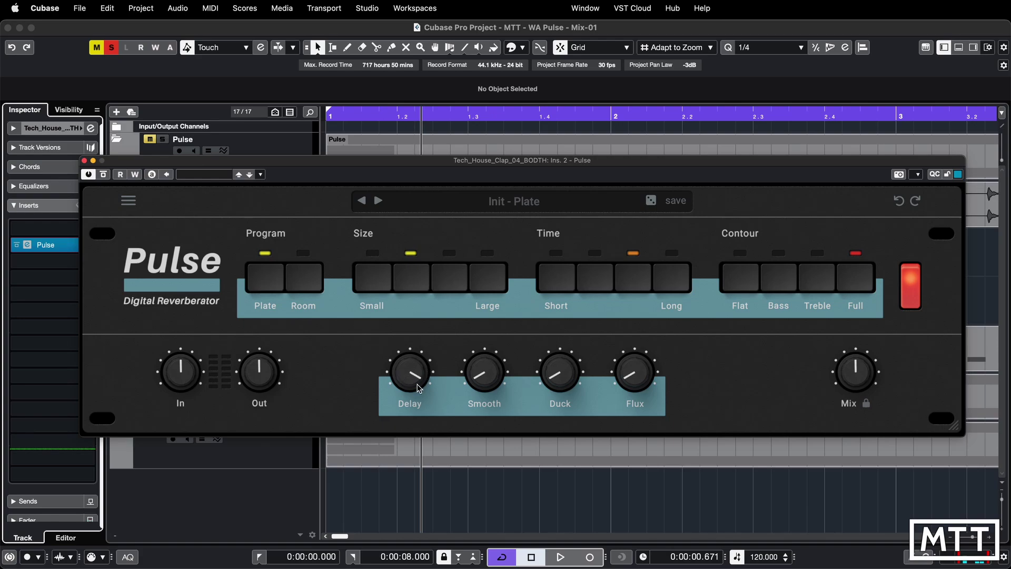
Step: Return Delay to its minimum and audition the clap with Smooth at 100 %
drag(418, 388, 418, 437)
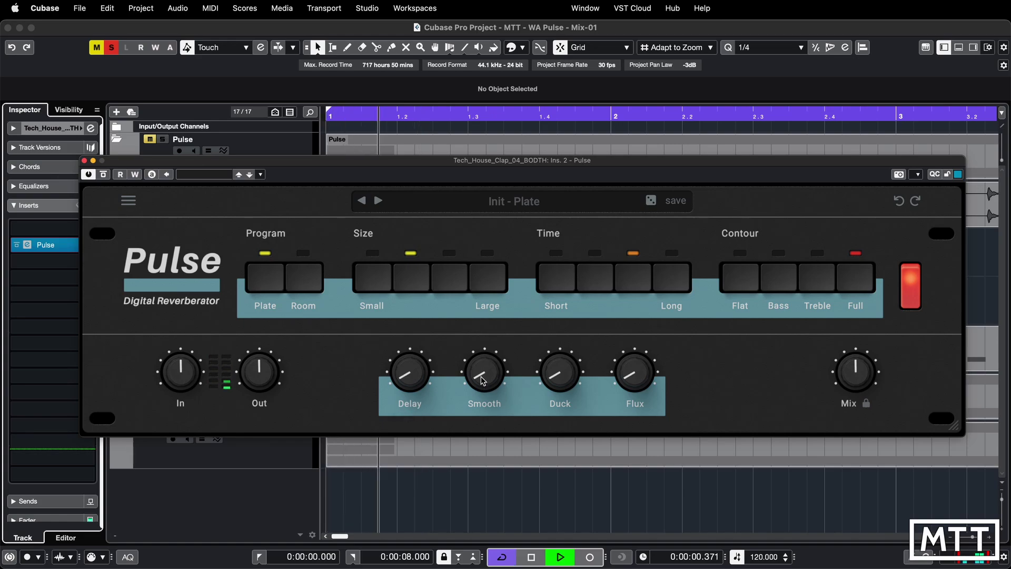
drag(483, 380, 501, 133)
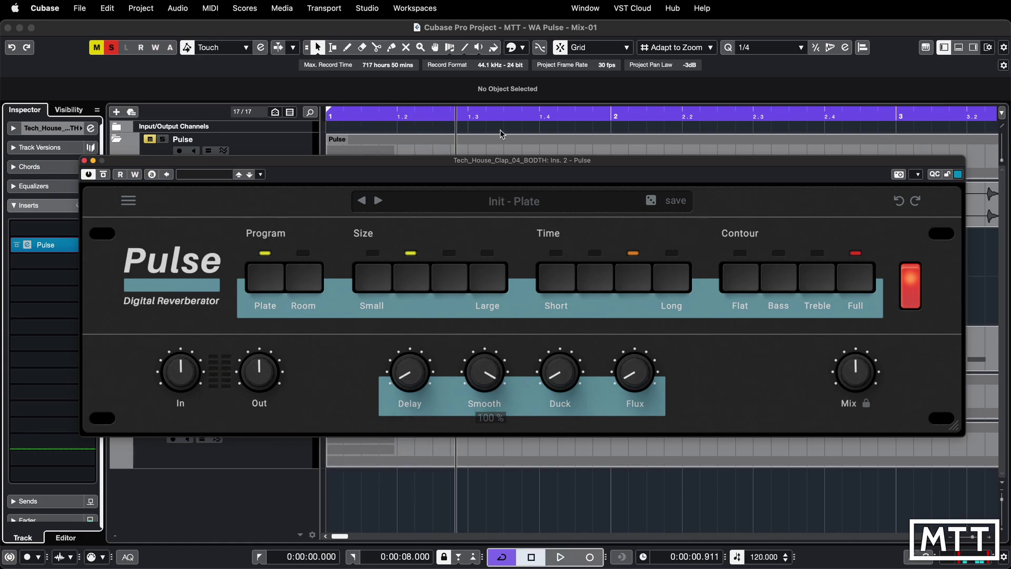
key(space)
key(space)
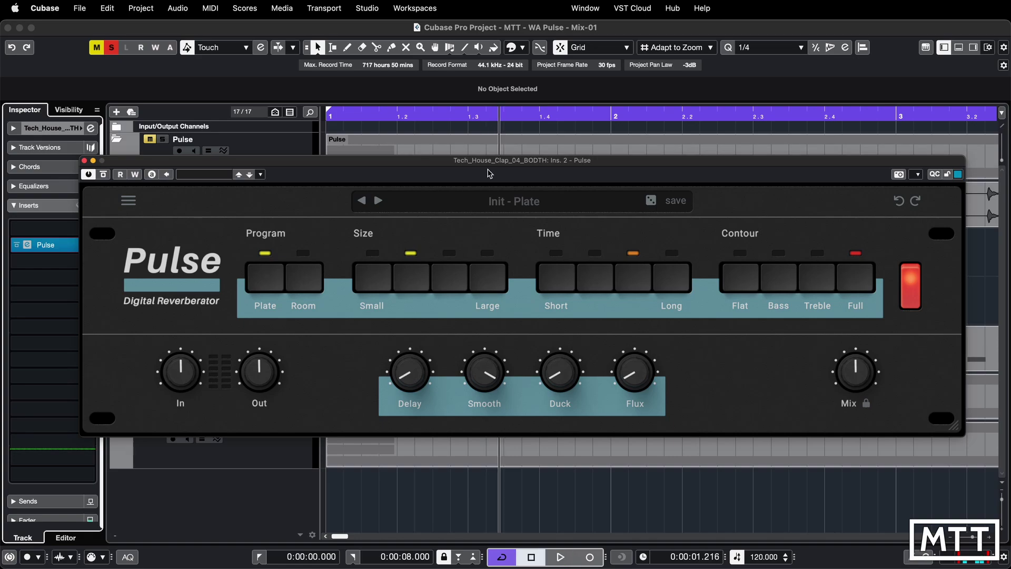
Step: Set Size to the third setting and Time to Long, and play the clap with Smooth at 1 %
drag(498, 369, 498, 391)
click(667, 276)
key(Home)
drag(484, 371, 481, 470)
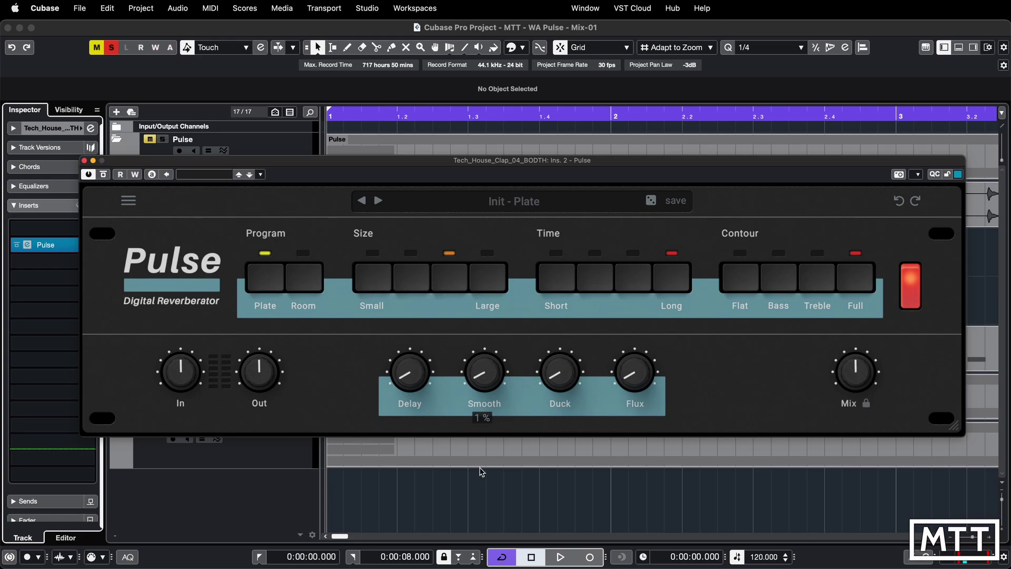
key(space)
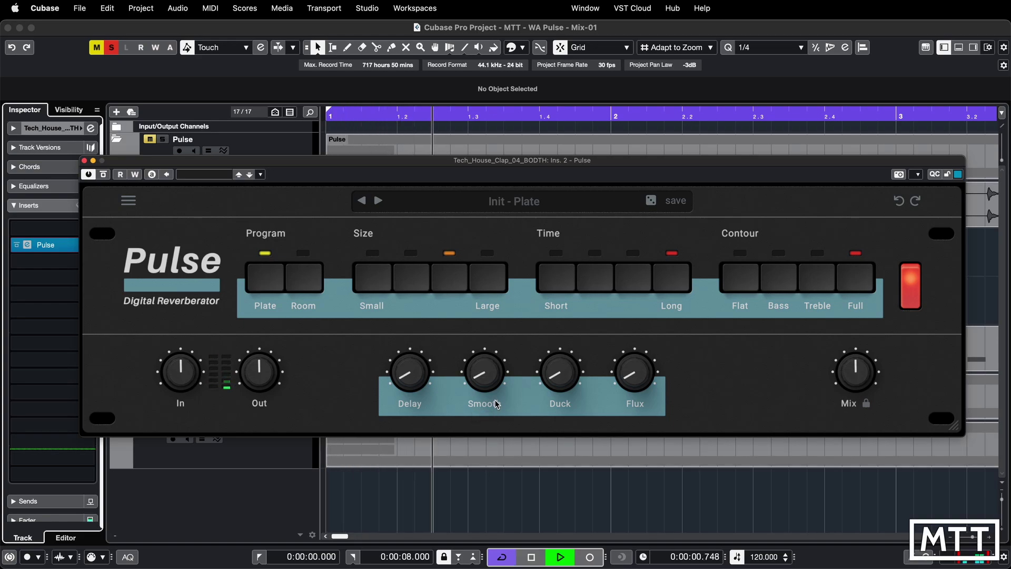
key(space)
Step: Alternate Smooth between 100 % and its minimum, playing the clap at each setting to compare them
drag(484, 382, 485, 140)
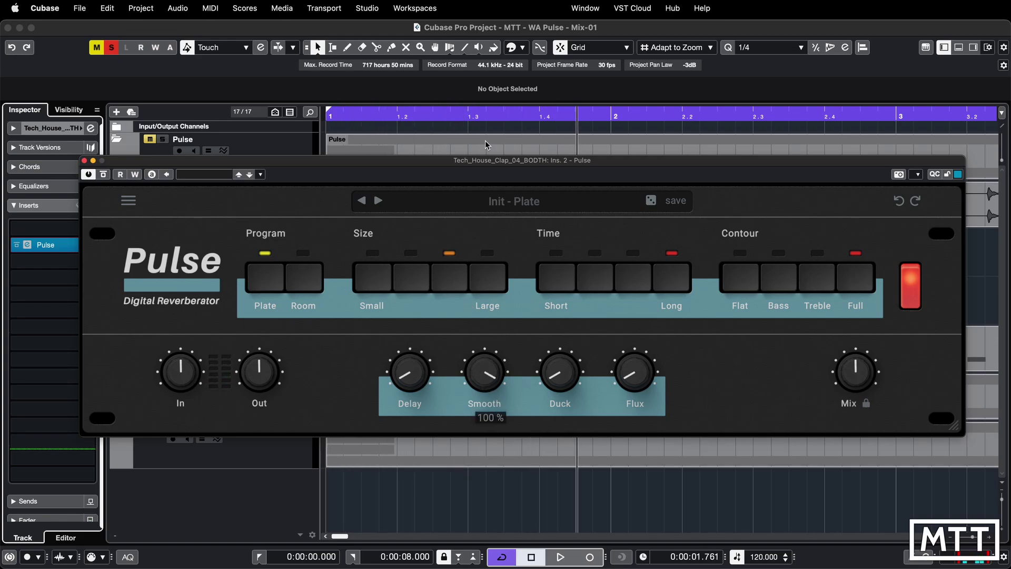
key(space)
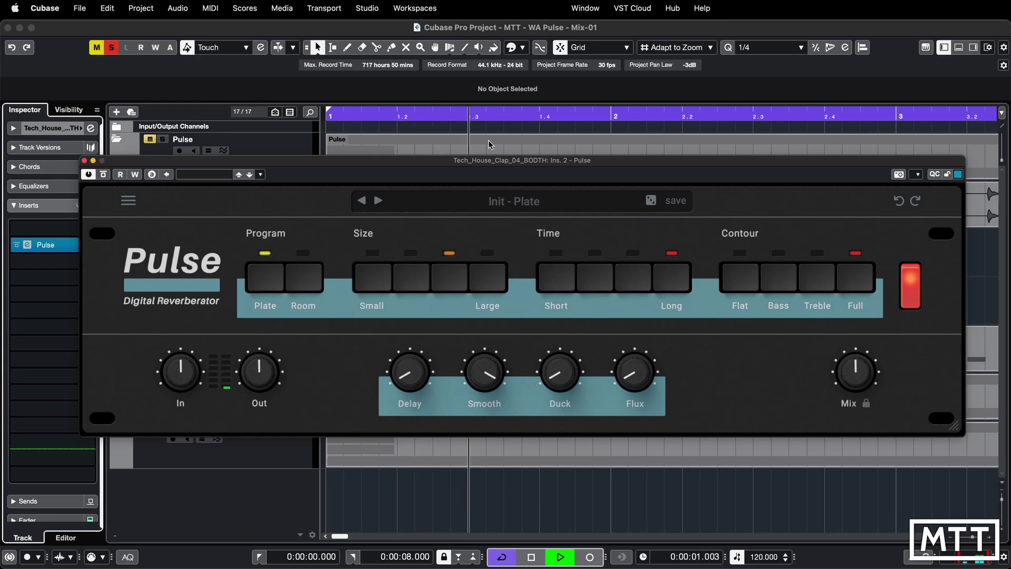
key(space)
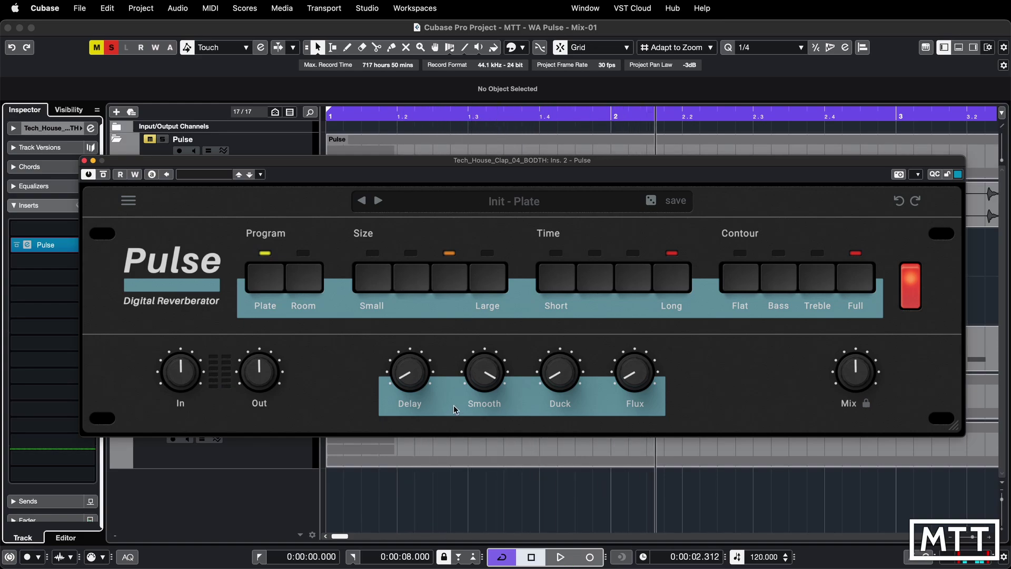
drag(483, 372, 483, 558)
key(space)
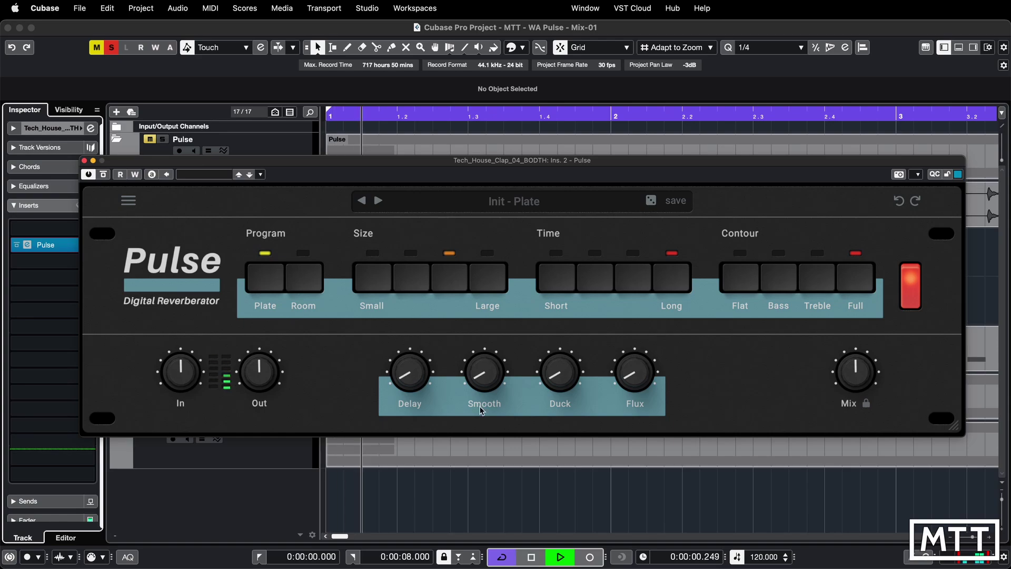
key(space)
drag(482, 374, 488, 135)
key(space)
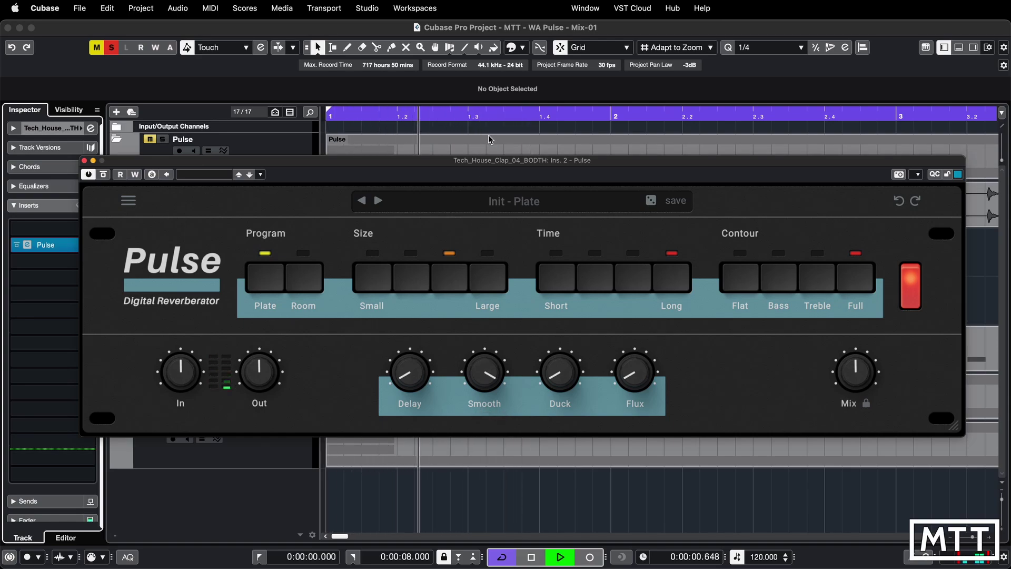
key(space)
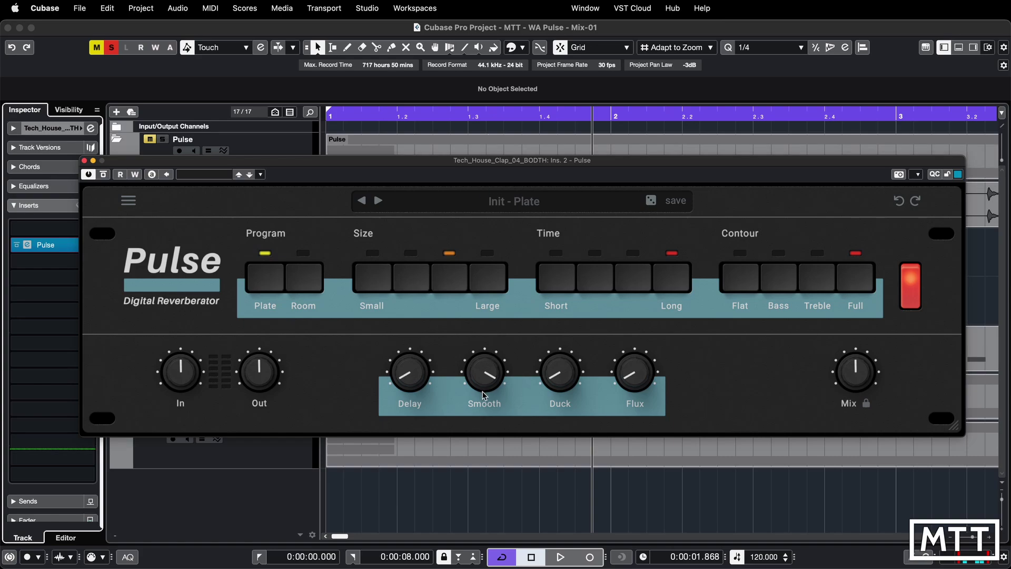
Step: Return Smooth to its minimum and play the clap
mouse_move(479, 392)
drag(479, 392, 484, 438)
drag(407, 366, 401, 378)
drag(498, 372, 502, 407)
key(space)
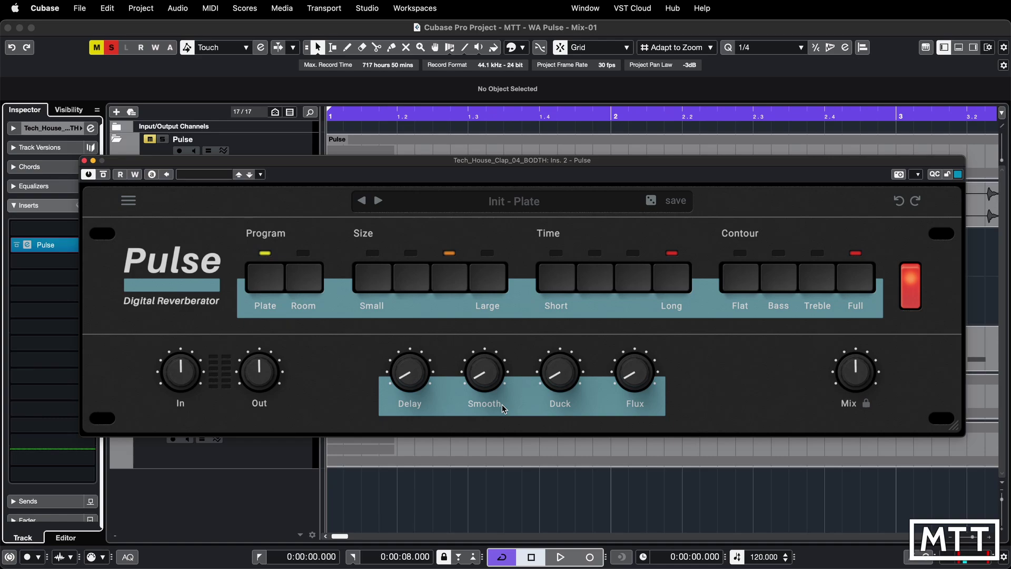
key(space)
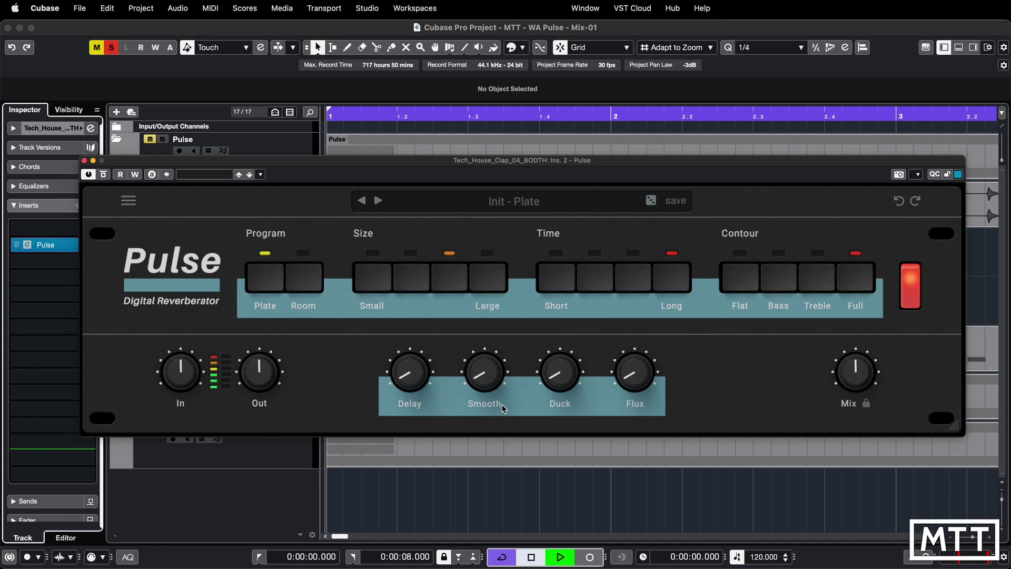
Step: Raise Duck to its maximum and play the clap to hear the reverb ducking
drag(560, 372, 562, 164)
key(space)
key(space)
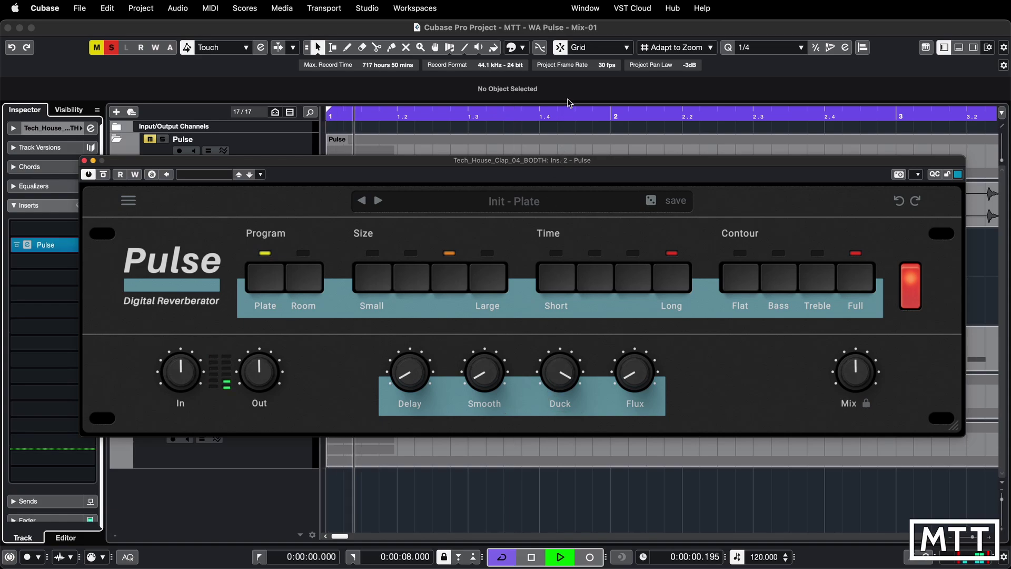
key(space)
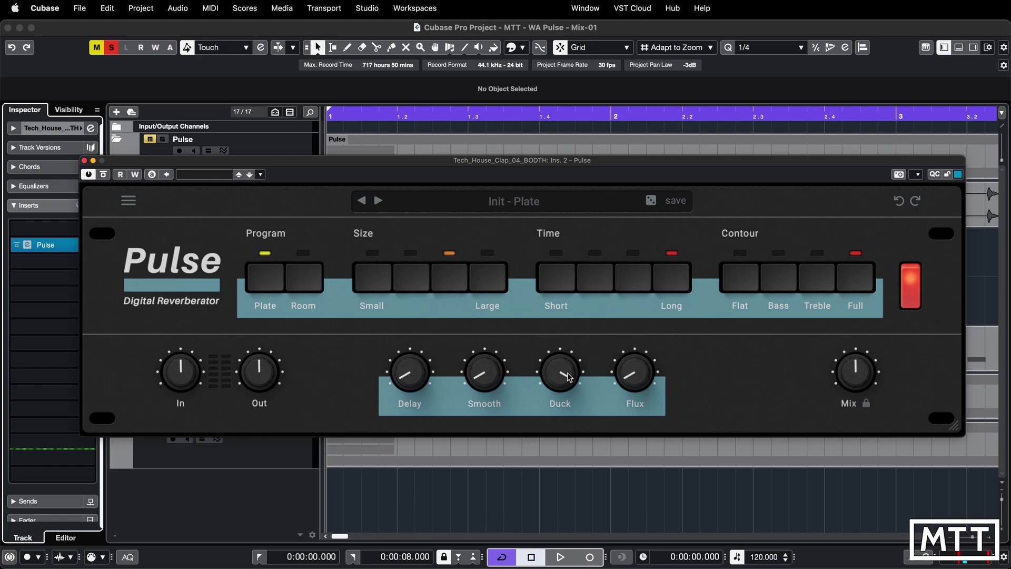
Step: Lower Duck in two stages to slightly above its midpoint, playing the clap at each setting
drag(567, 389, 562, 426)
key(space)
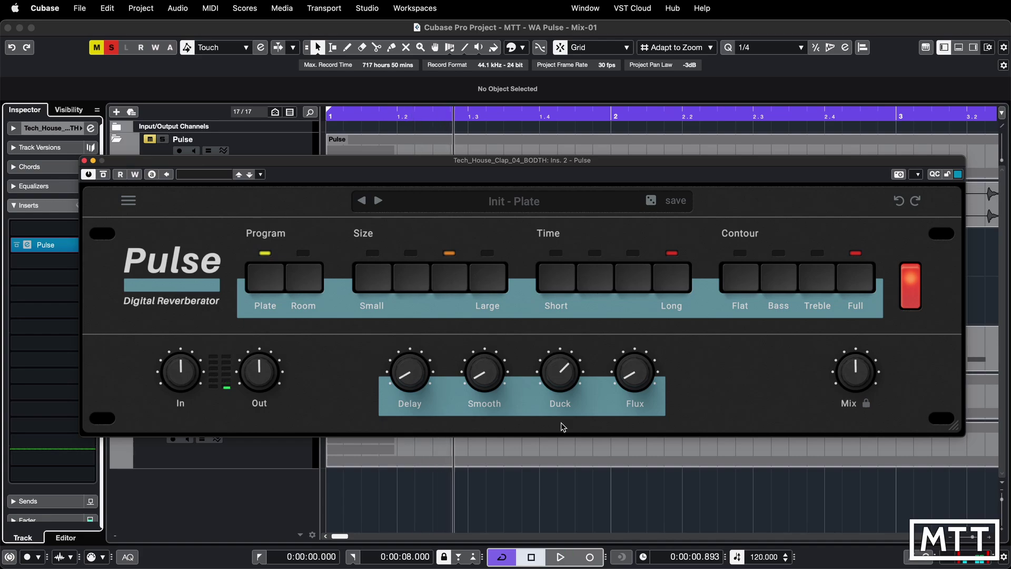
drag(561, 379, 562, 396)
key(space)
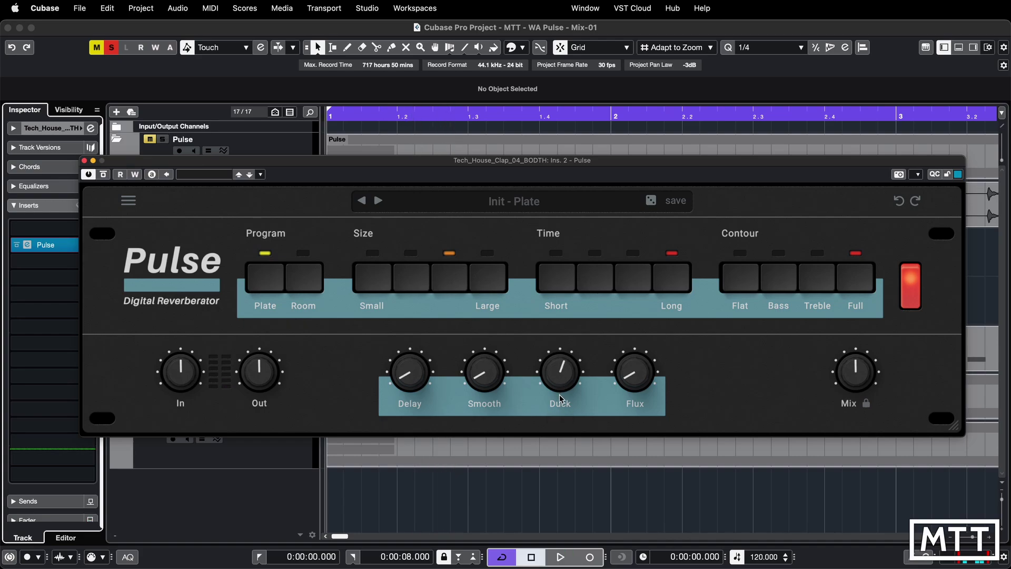
key(space)
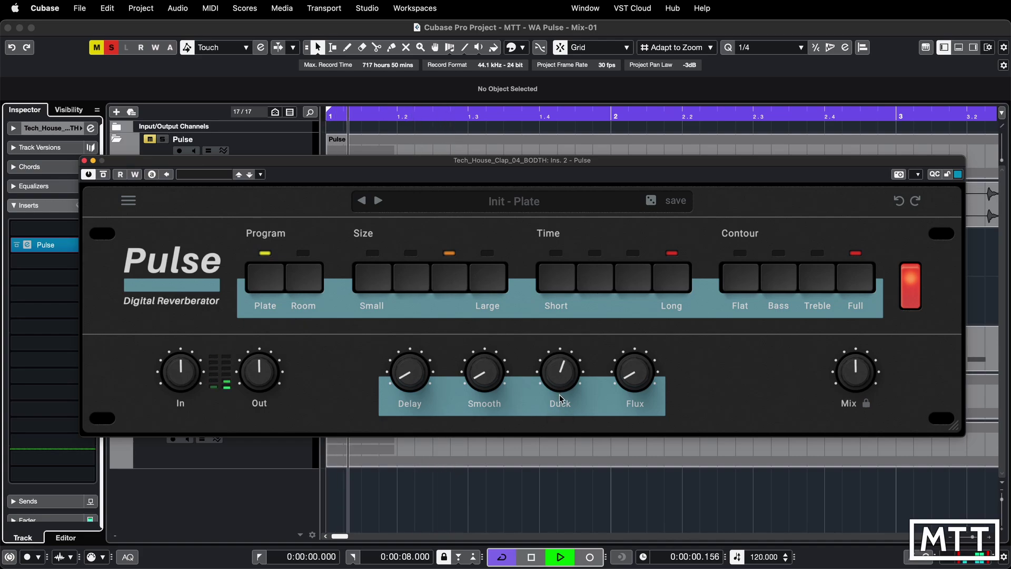
Step: Raise Duck back to its maximum and replay the clap
drag(559, 382, 560, 285)
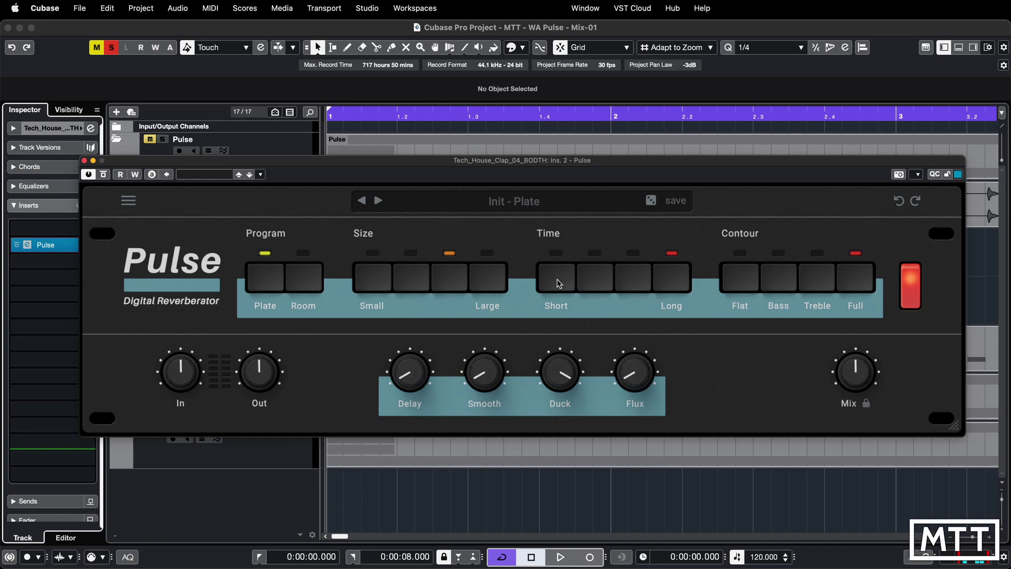
key(space)
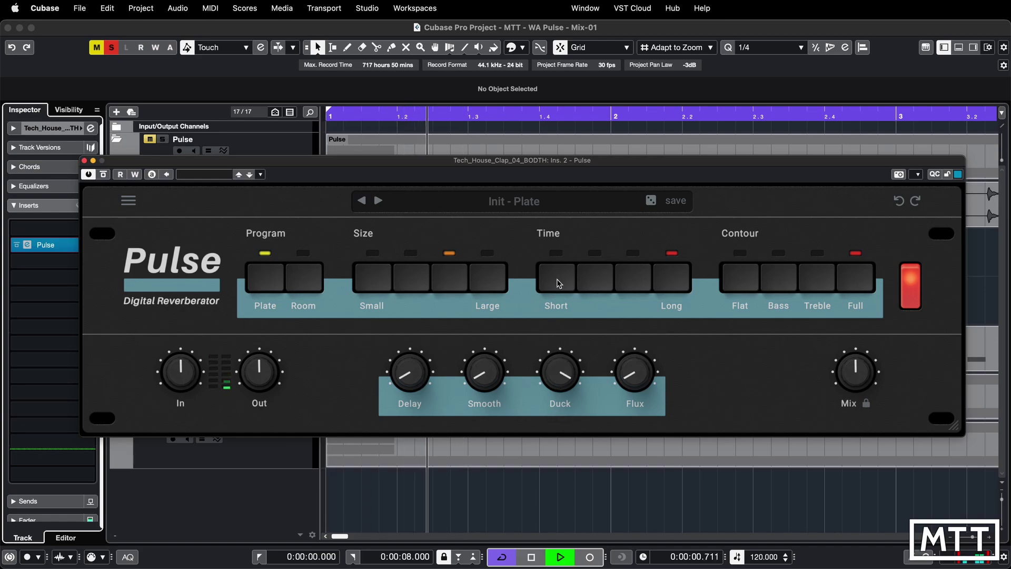
key(space)
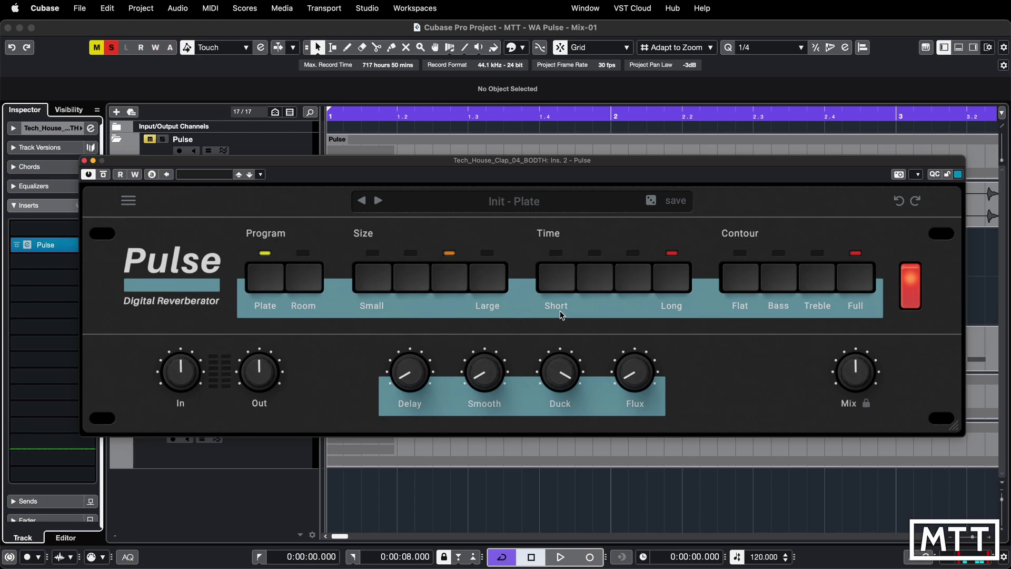
key(space)
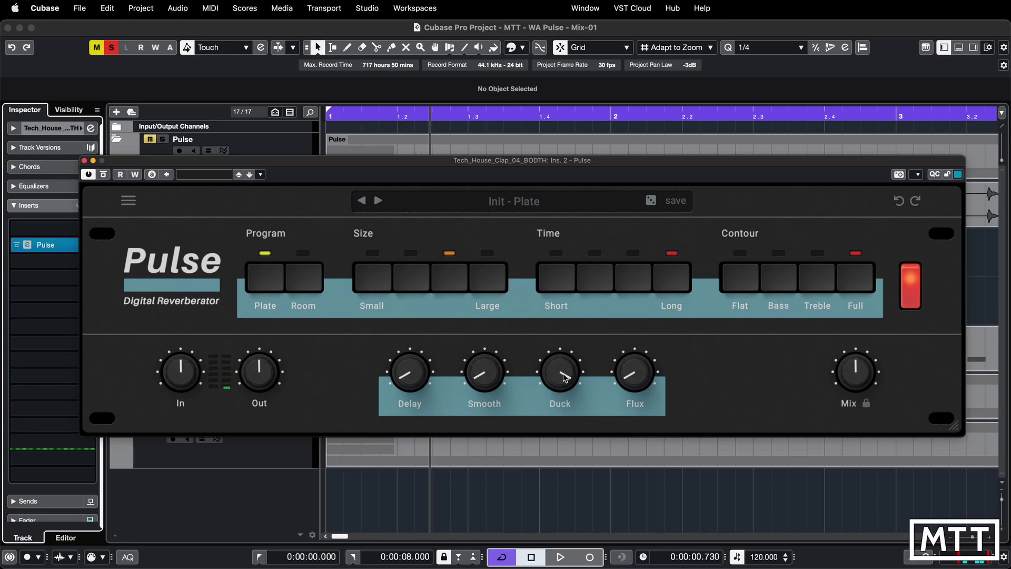
Step: Return Duck to its minimum and audition the clap with Flux at its maximum
drag(563, 377, 562, 416)
drag(645, 387, 630, 184)
key(space)
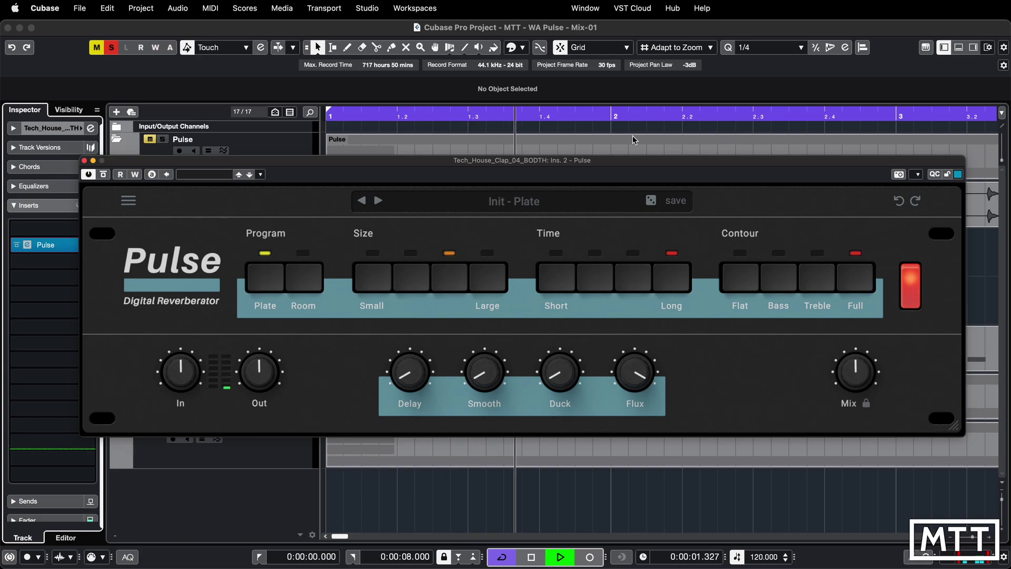
key(space)
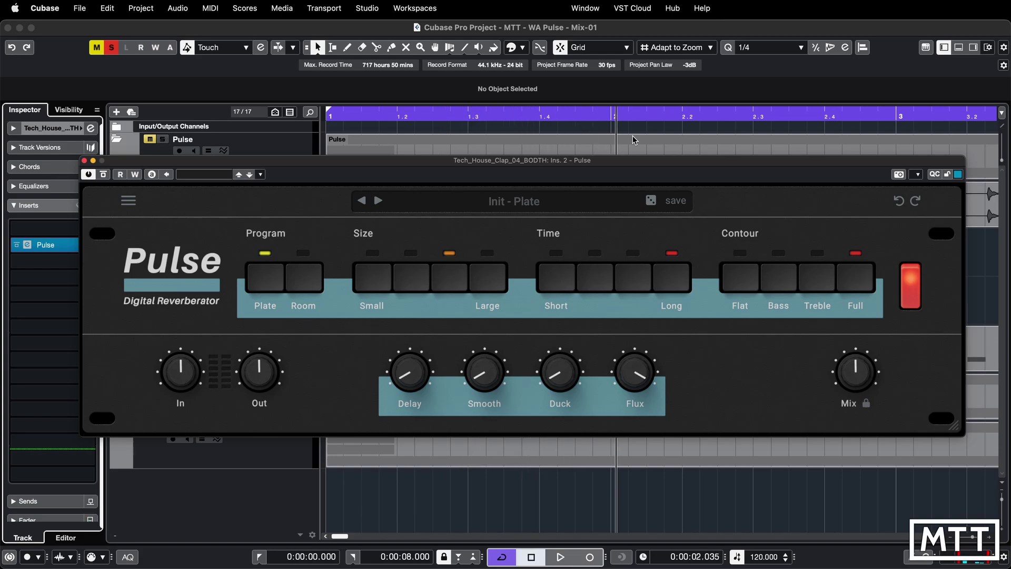
key(space)
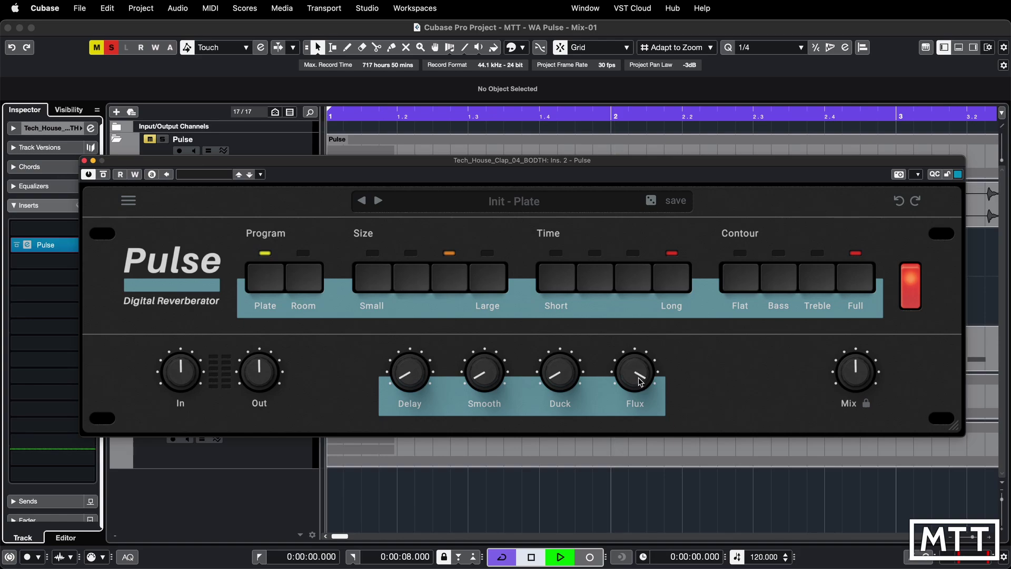
key(space)
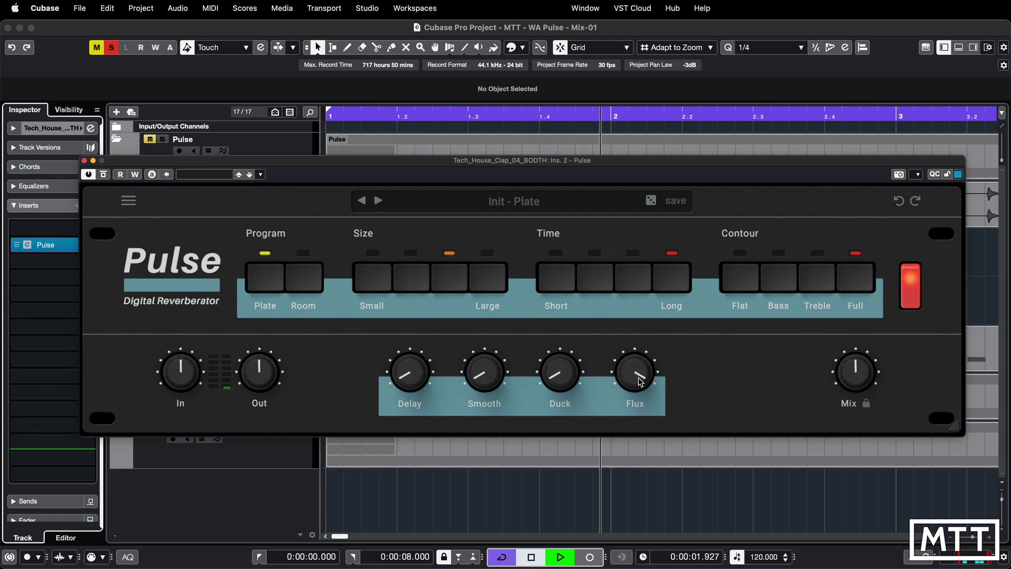
Step: Play the clap with Flux lowered to about a fifth of its range, and return Flux to its minimum
drag(632, 377, 632, 394)
key(comma)
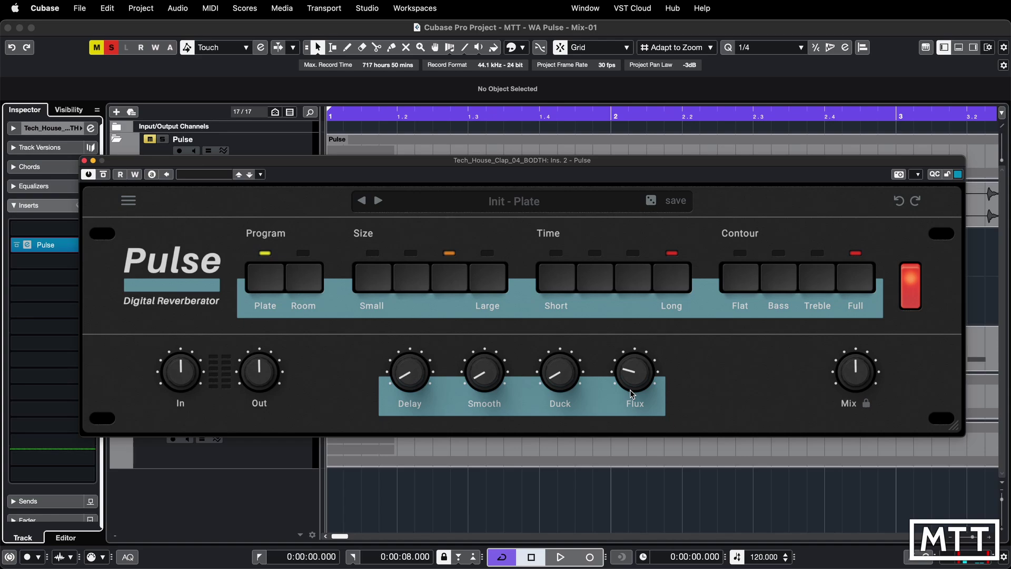
key(space)
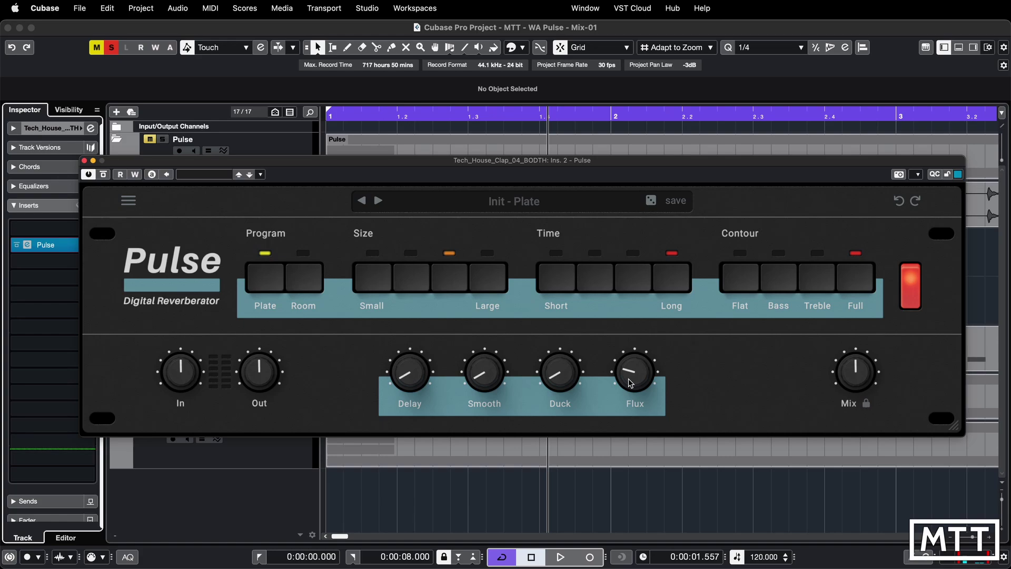
drag(630, 382, 635, 432)
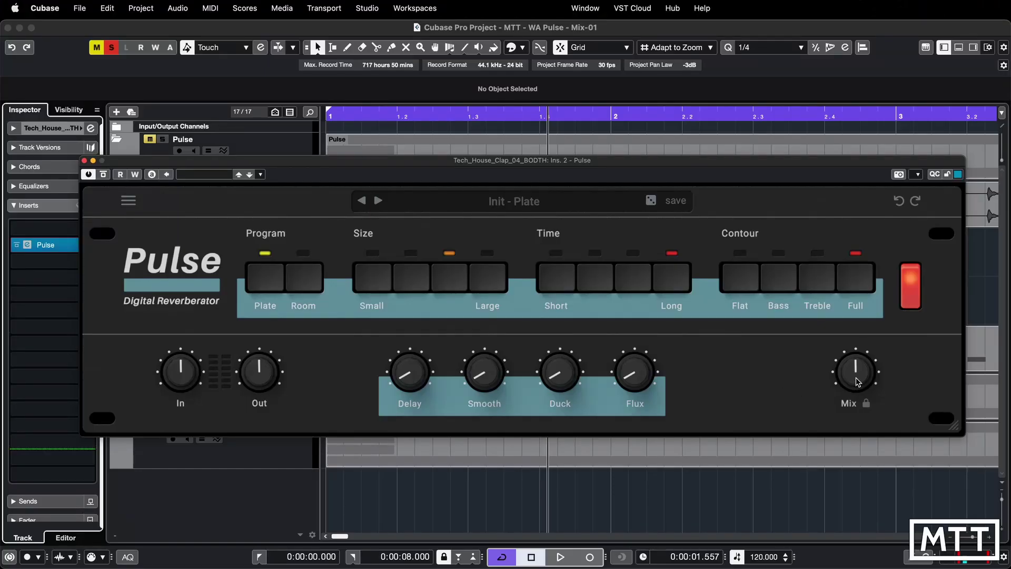
Step: Audition the clap with Mix lowered to about 6% and raised to its maximum
drag(857, 381, 854, 533)
key(space)
key(space)
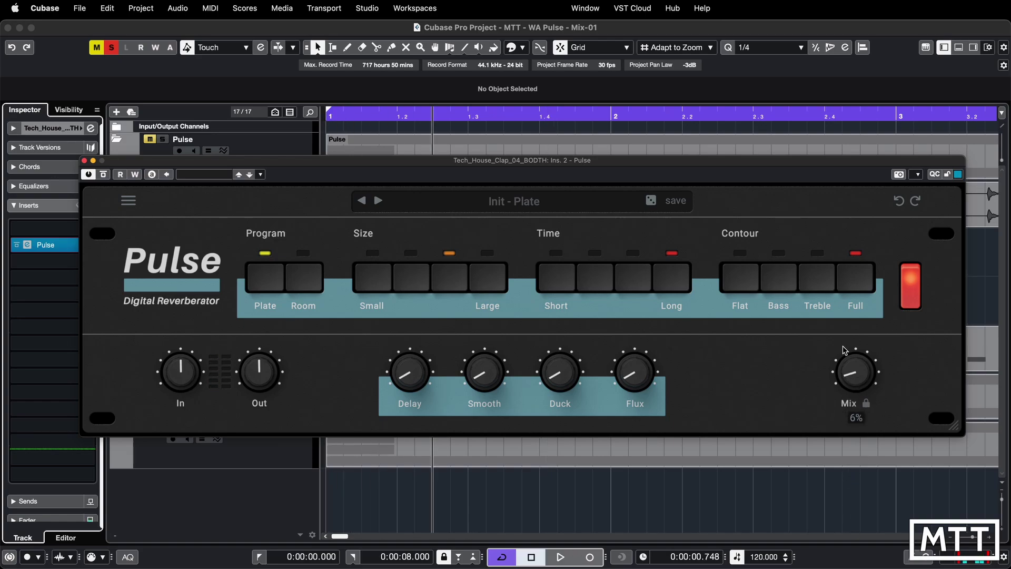
drag(851, 380, 848, 123)
key(space)
key(space)
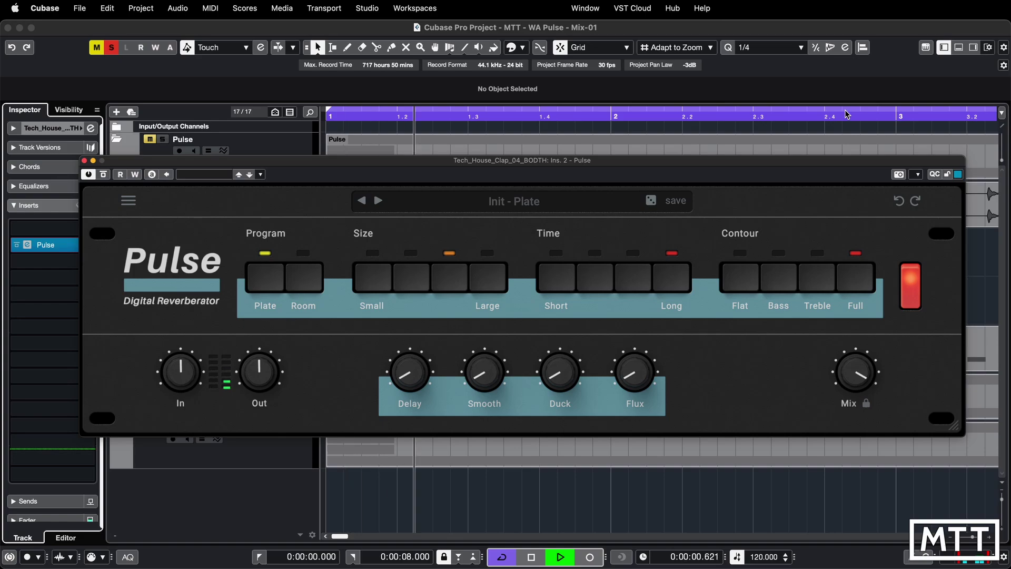
Step: Set Mix to about 52% and toggle the Mix lock
drag(857, 375, 866, 442)
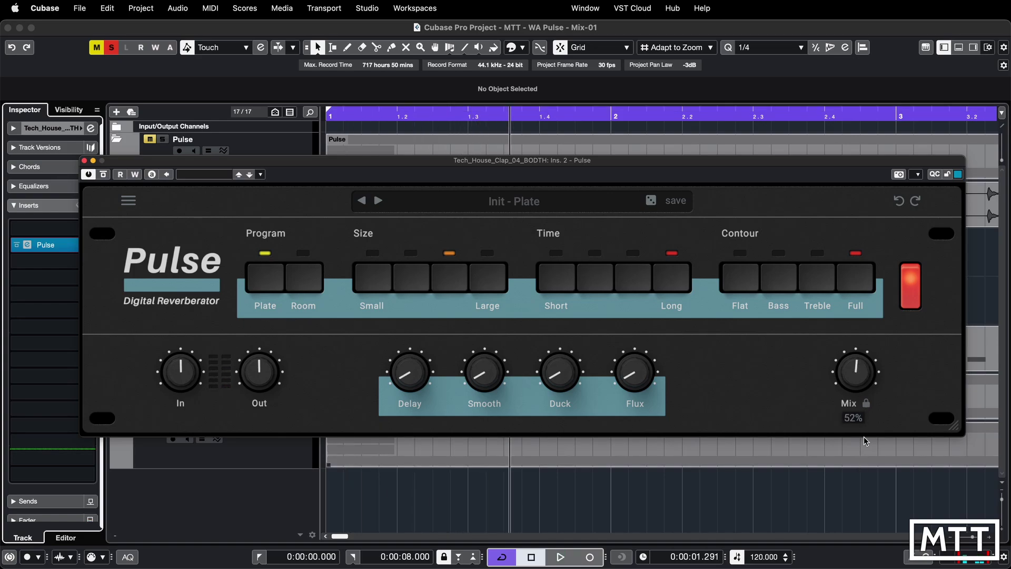
click(867, 404)
drag(860, 367, 828, 341)
Step: Step forward through the Pulse presets from Init - Room past Bright Metal to Dynamic Clarity
click(378, 202)
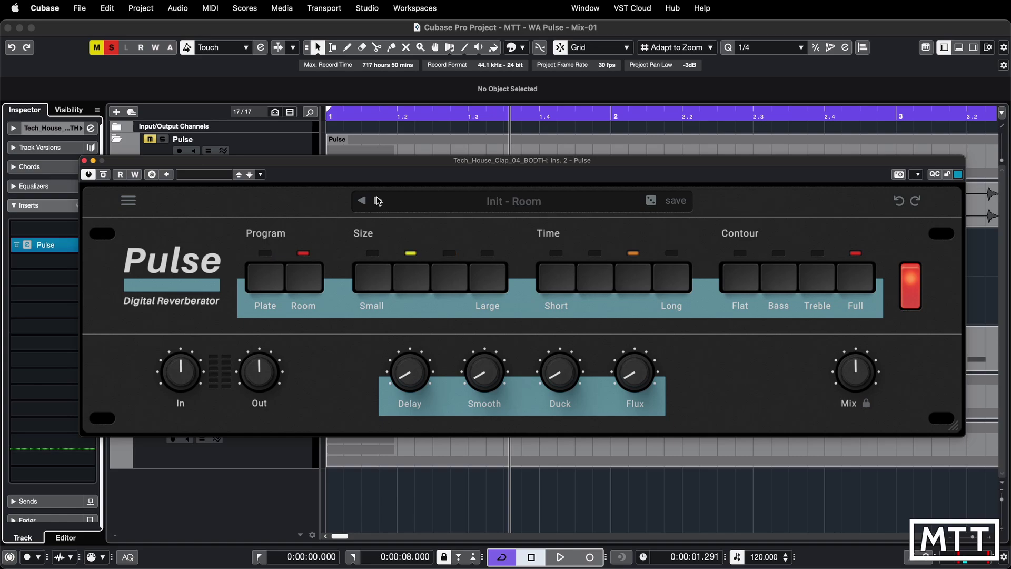
click(378, 201)
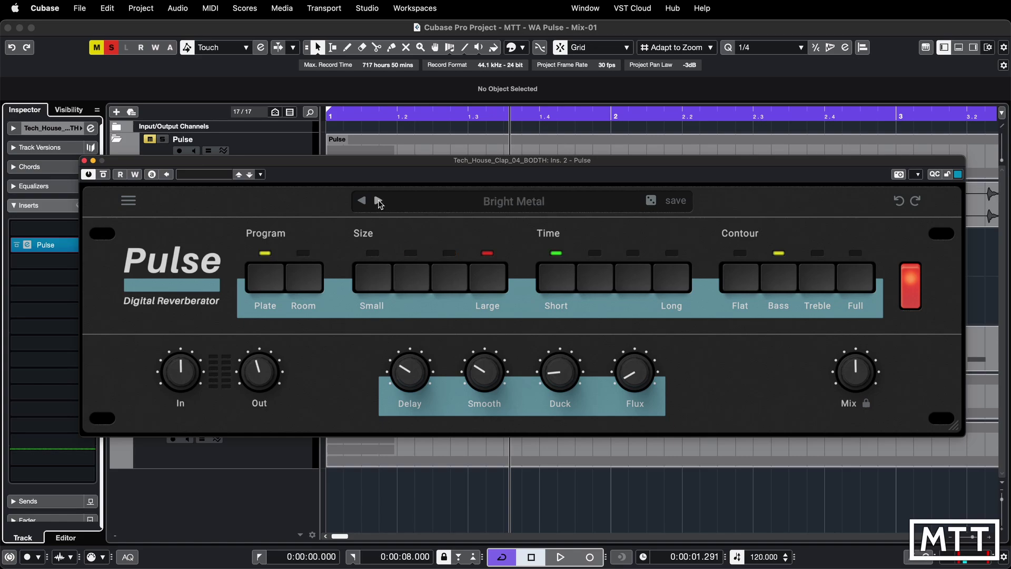
click(379, 202)
click(379, 201)
click(379, 201)
click(379, 201)
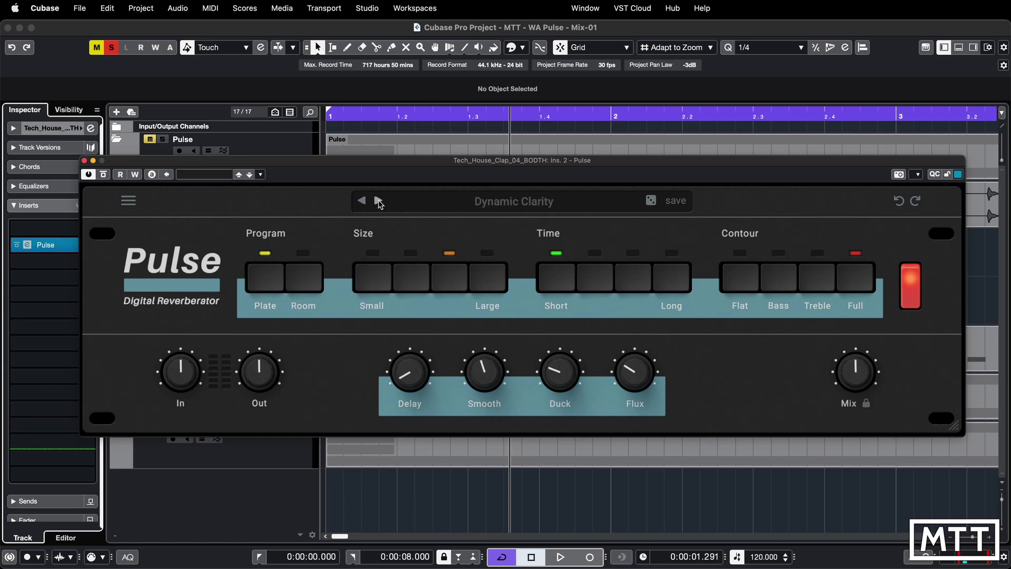
Step: Browse the Pulse presets forward past Metal Shed, Sparkle Bright, Small Suck, Iron Dome and Static Whispers, then step back to Rising Tide
click(379, 202)
click(379, 201)
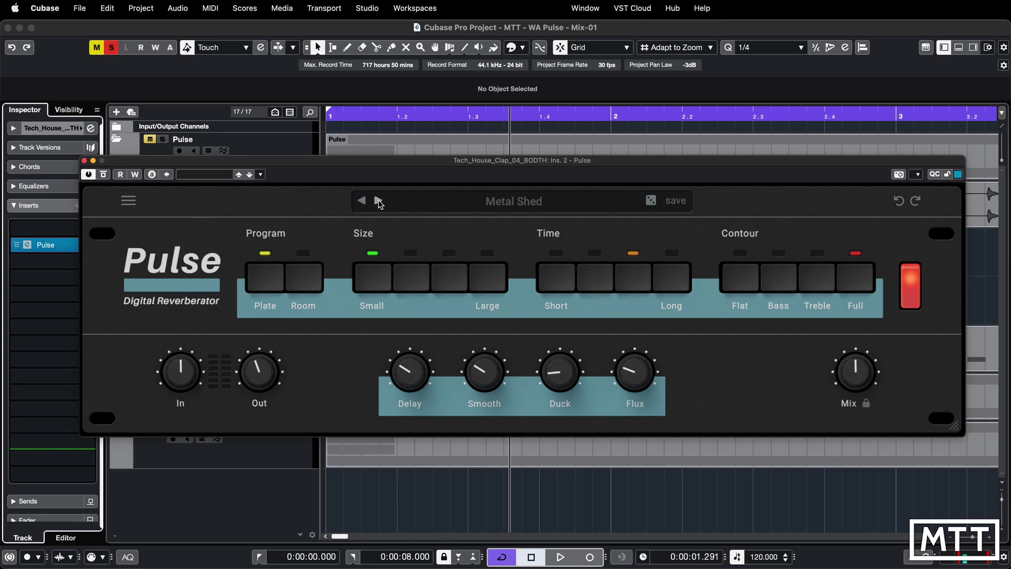
click(379, 202)
click(378, 201)
click(378, 201)
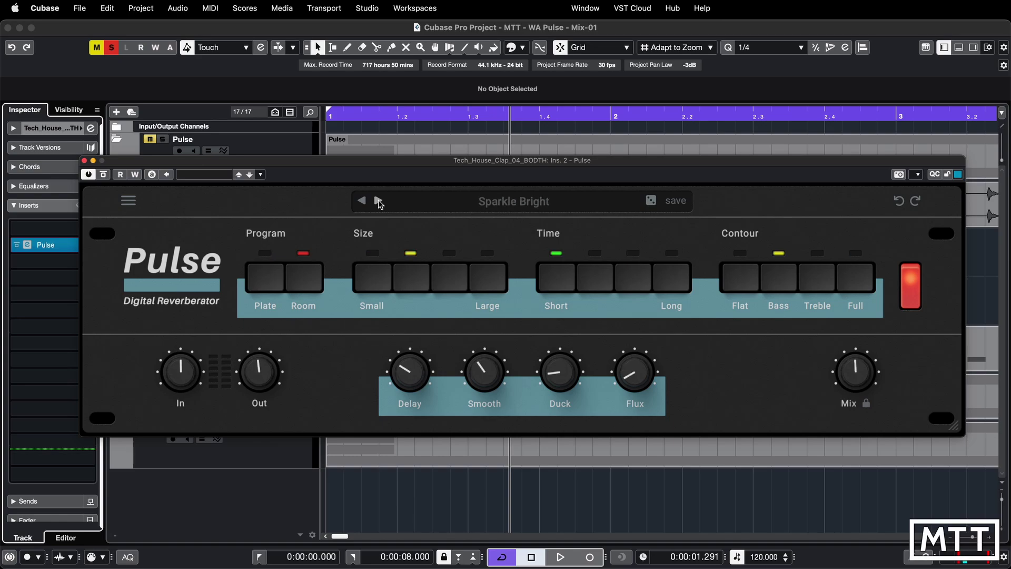
click(378, 201)
click(379, 201)
click(379, 202)
click(379, 201)
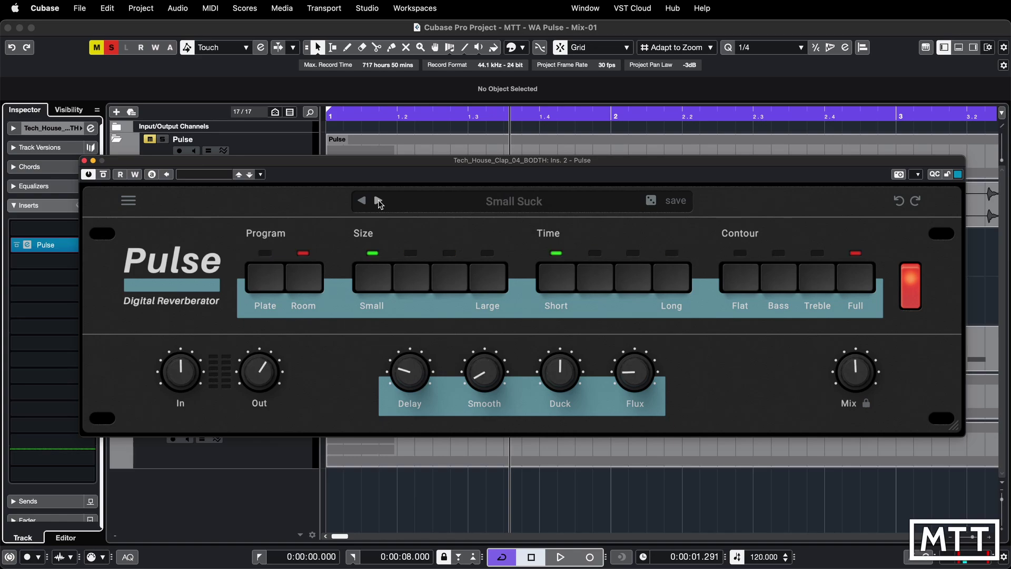
click(379, 201)
click(379, 201)
click(379, 201)
click(379, 201)
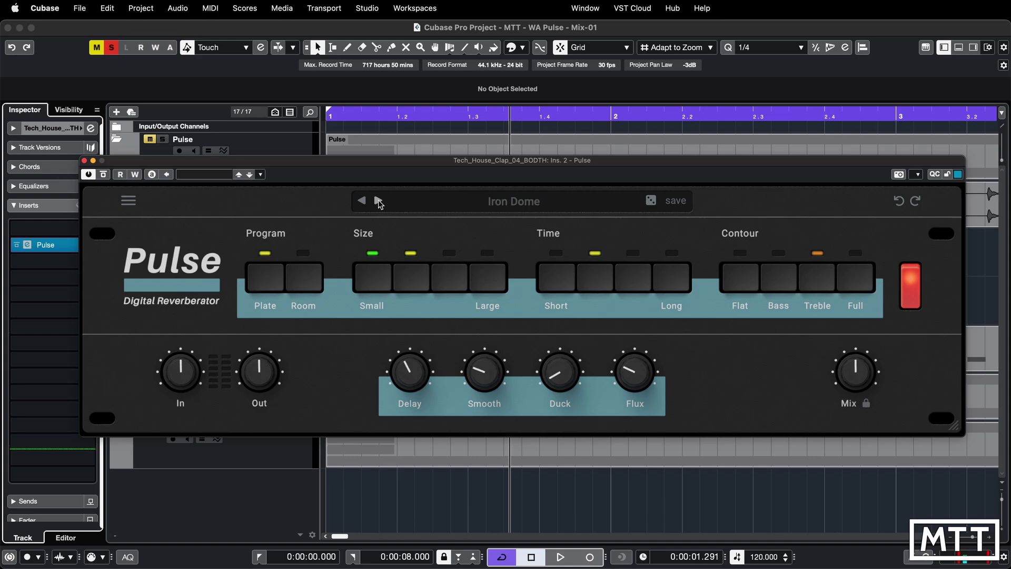
click(378, 201)
click(378, 201)
click(378, 201)
click(379, 201)
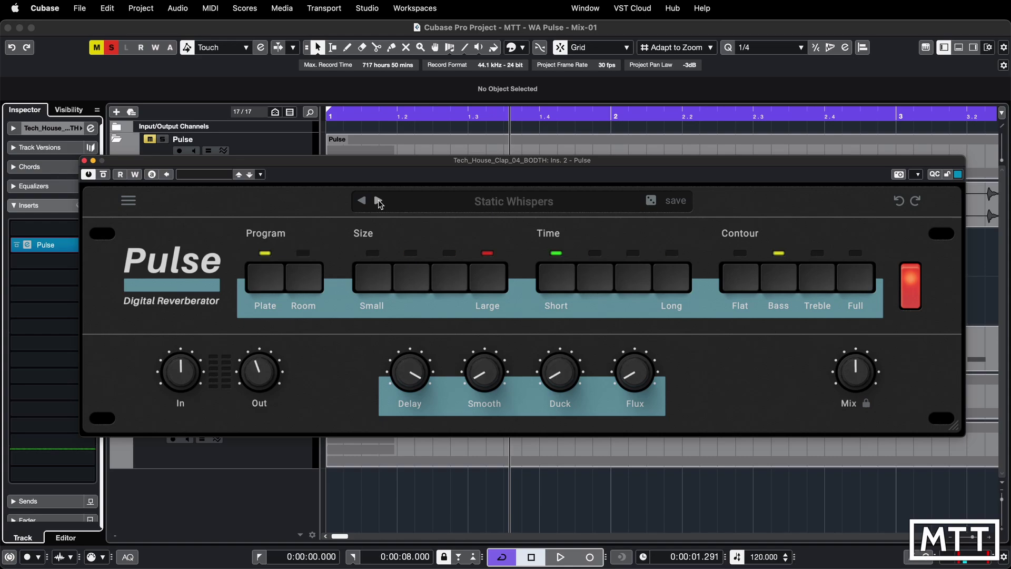
click(379, 201)
click(379, 201)
click(362, 201)
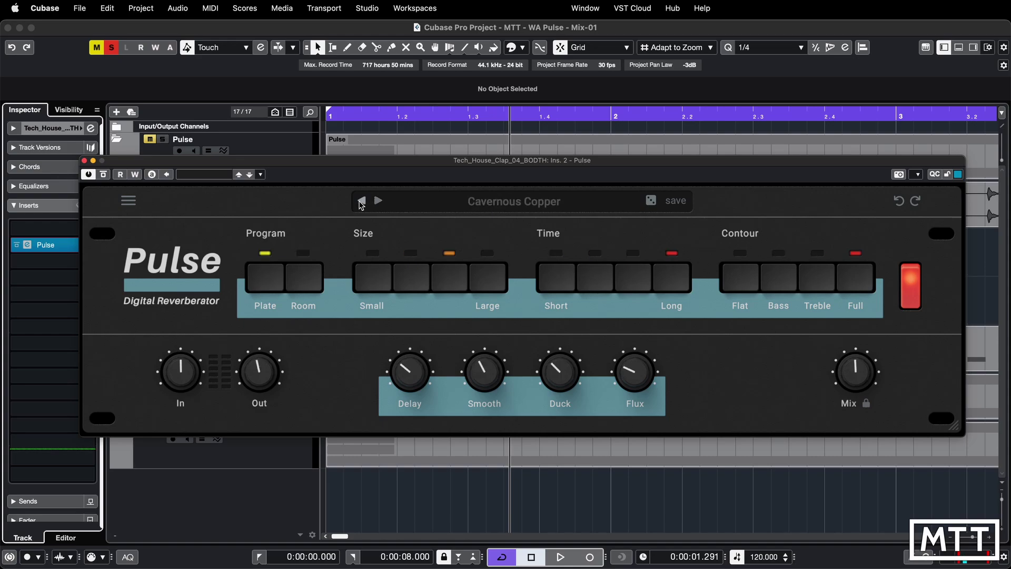
click(361, 201)
click(362, 201)
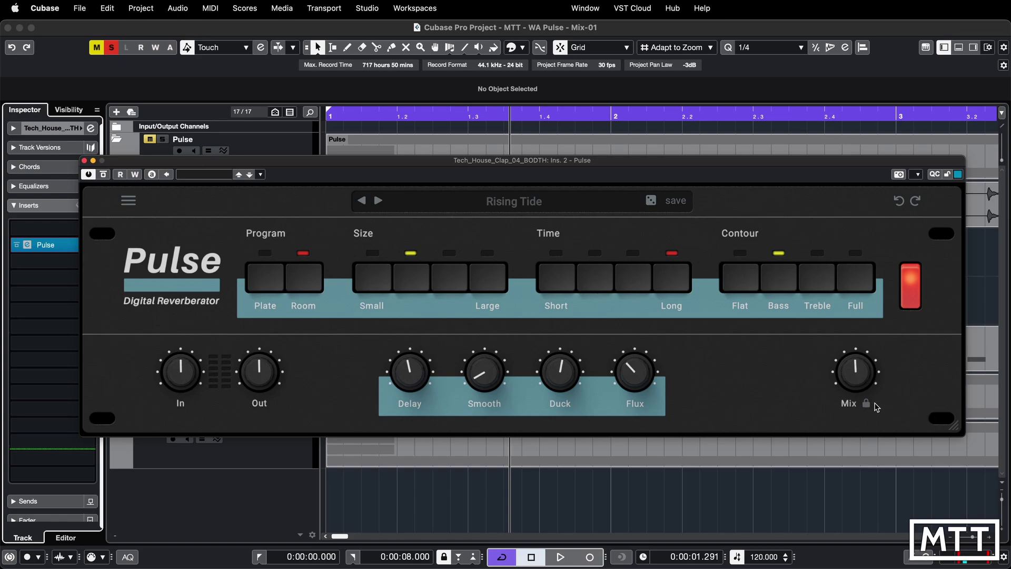
Step: Raise Mix to its maximum with the Mix lock on, and step through presets past Old Hall to Marble Hall
drag(857, 380, 845, 237)
click(378, 201)
click(363, 202)
click(363, 203)
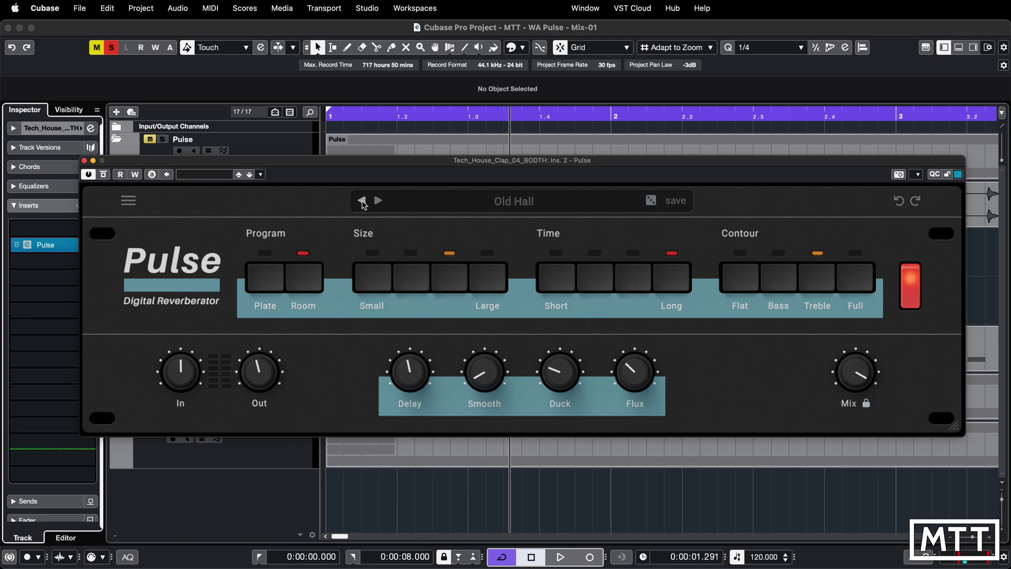
click(363, 202)
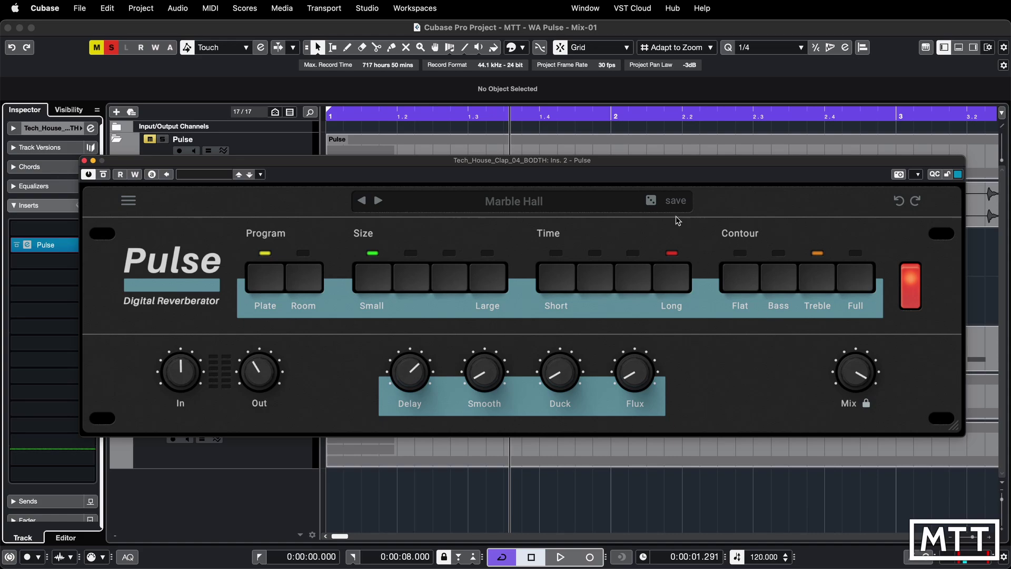
Step: Load a series of random presets with the randomizer, passing Clear Reflections and Thin Slap
click(653, 201)
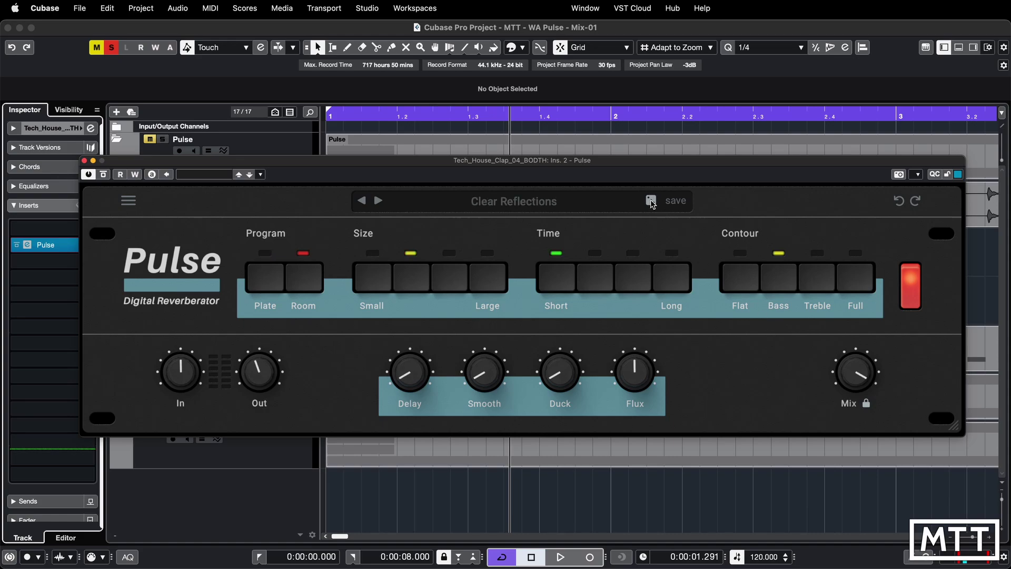
click(653, 202)
click(652, 202)
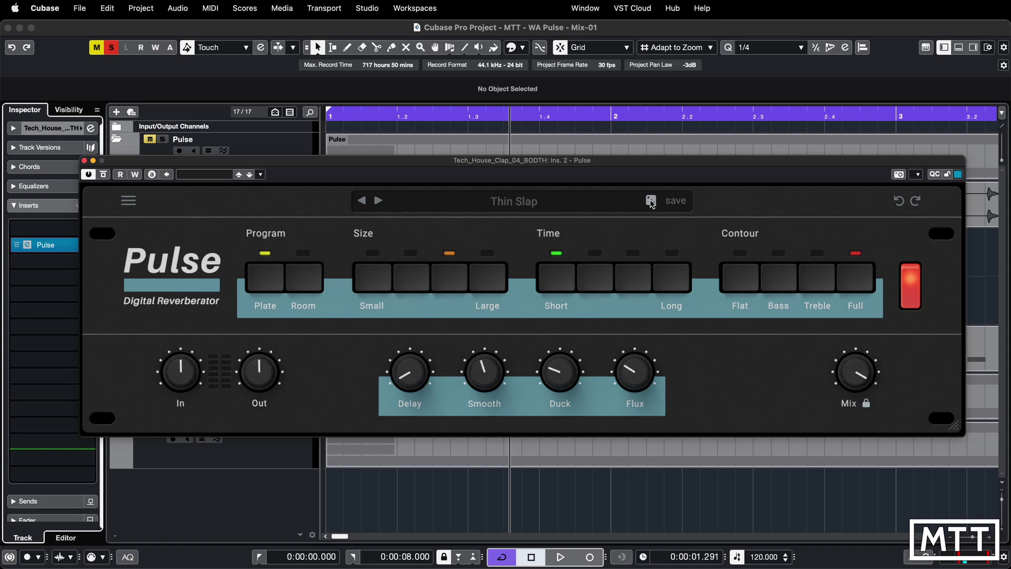
click(652, 202)
click(653, 202)
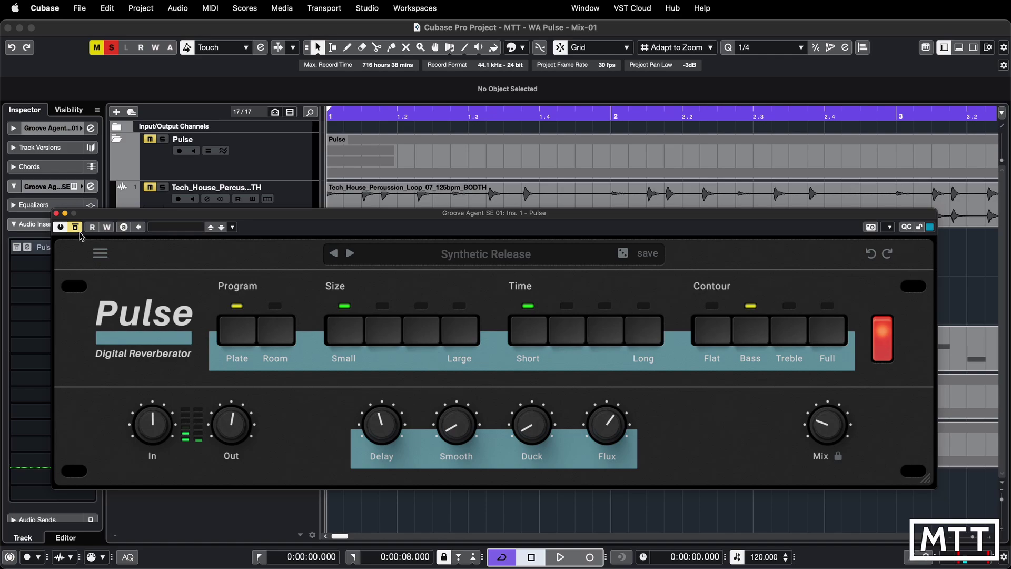
Step: Play the Groove Agent SE 01 part, turn off the bypass on Pulse, and raise Mix to about a quarter of its range
key(space)
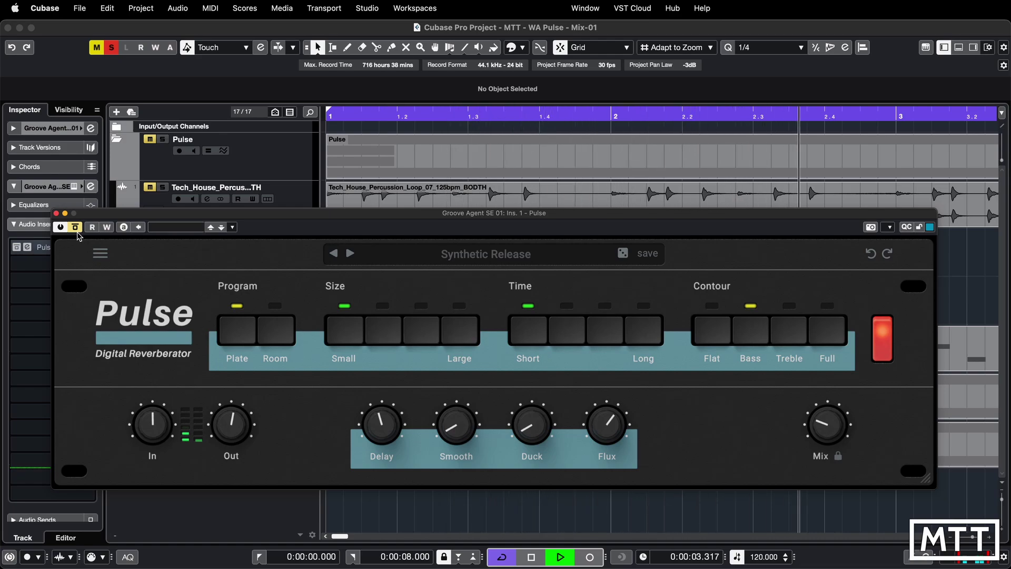
click(75, 227)
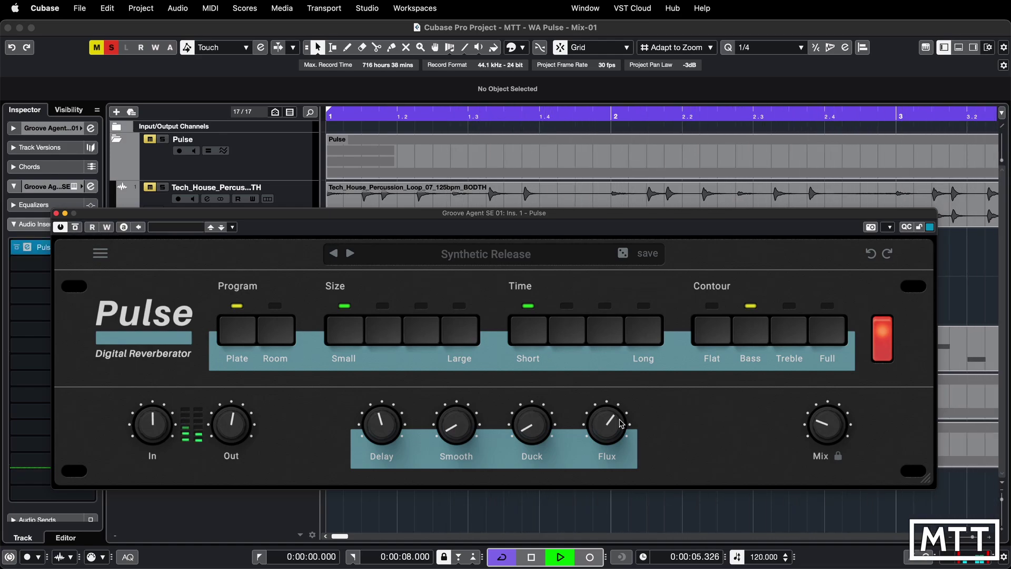
mouse_move(818, 430)
mouse_move(818, 430)
mouse_down()
mouse_move(820, 405)
mouse_move(820, 421)
mouse_up()
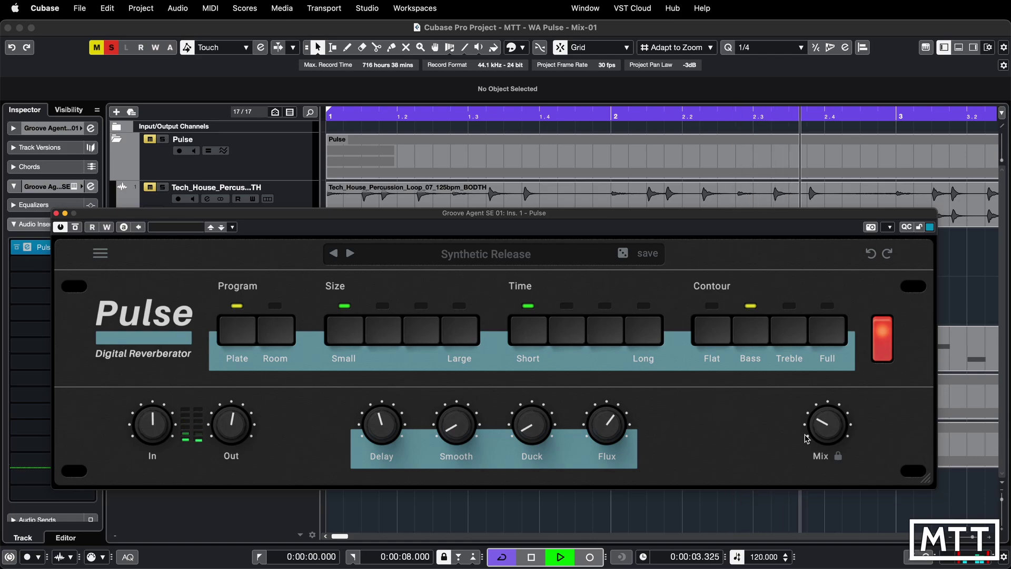
Step: Compare the bypassed and active reverb during playback, lower Delay to about 21 ms, and stop playback
click(76, 227)
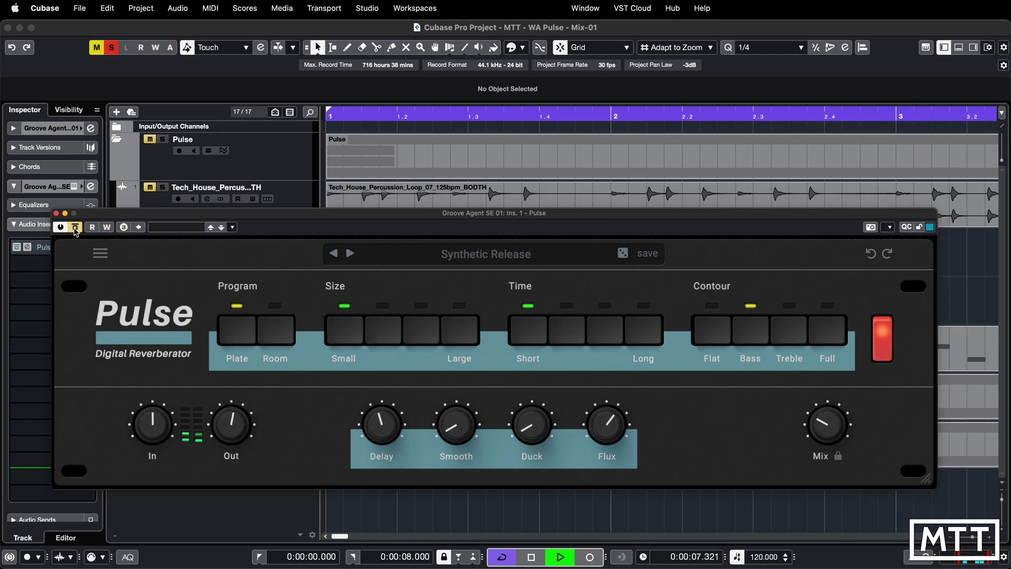
click(76, 227)
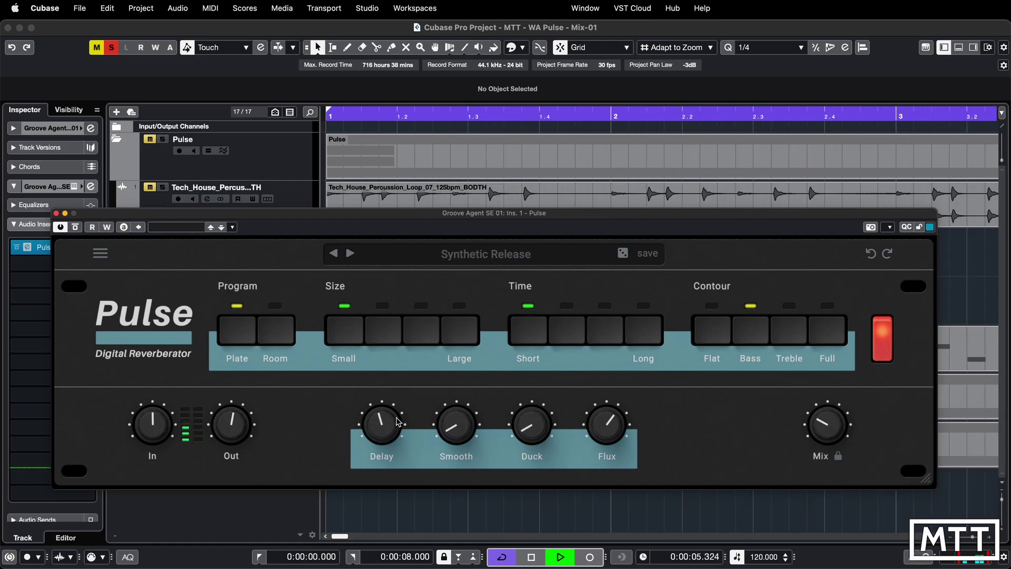
drag(385, 427, 367, 444)
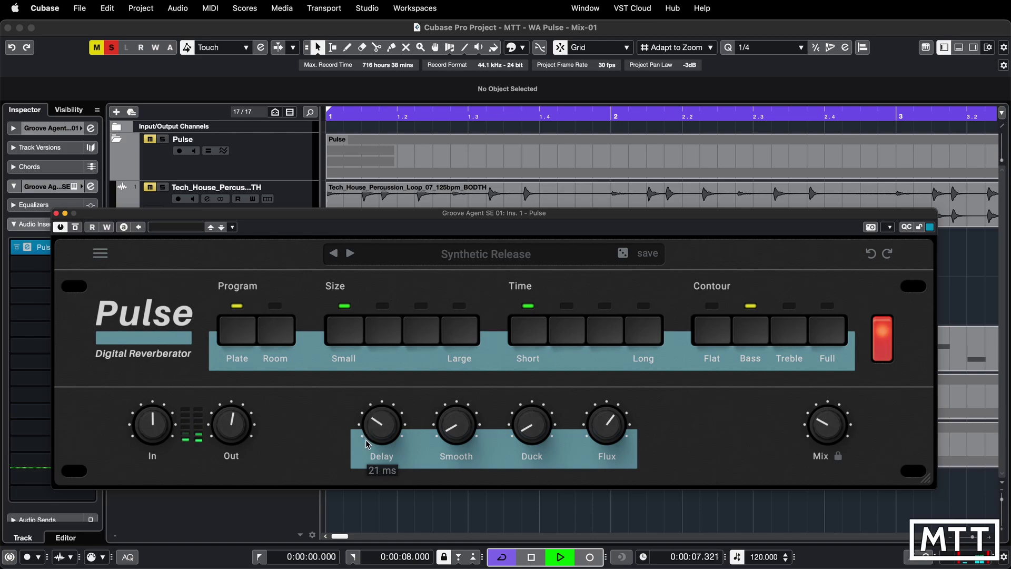
key(space)
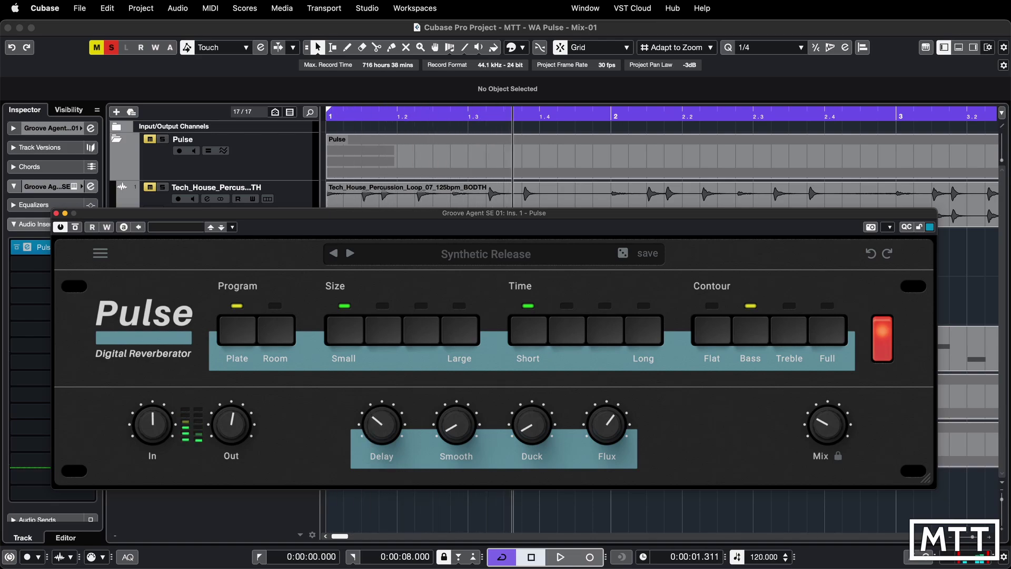
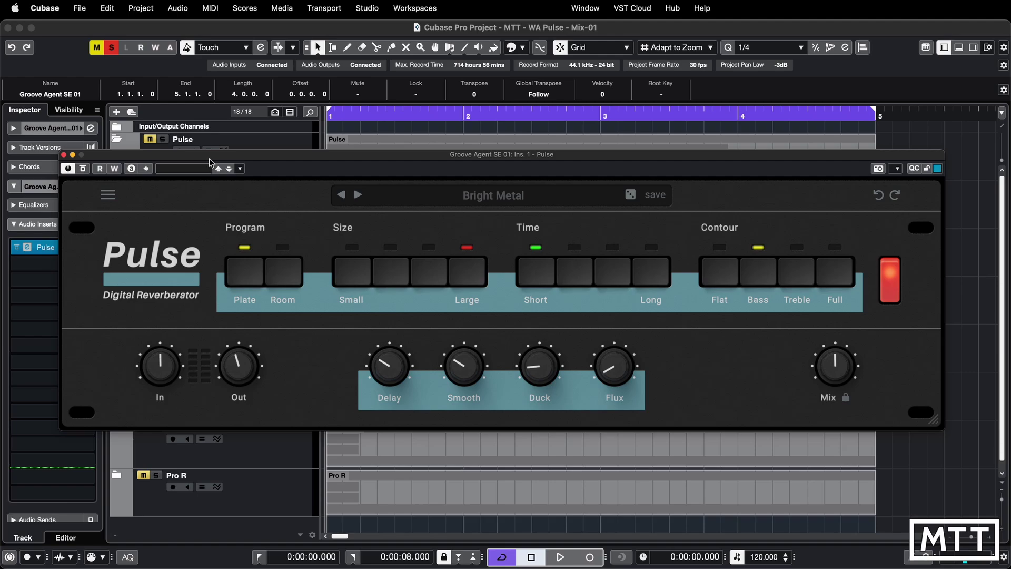
Step: Audition the Bright Metal preset on Groove Agent SE 01 against the bypassed signal, and with Mix lowered to about a quarter
click(461, 198)
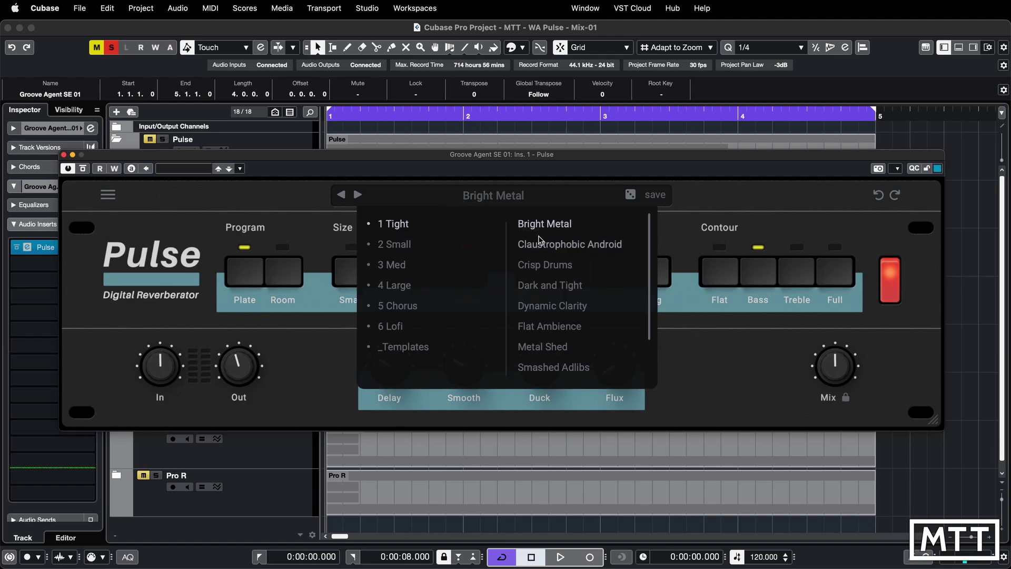
click(741, 215)
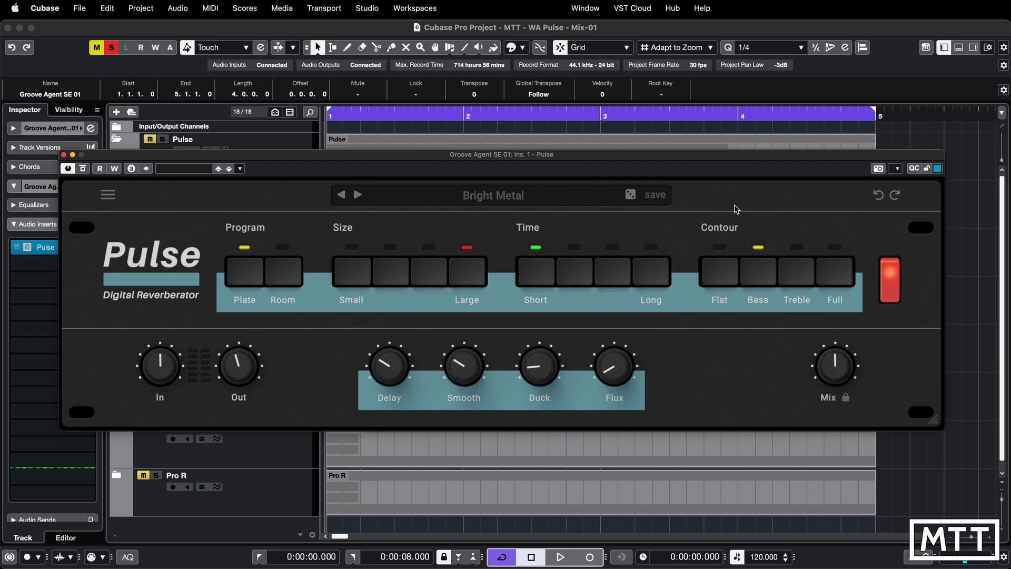
key(space)
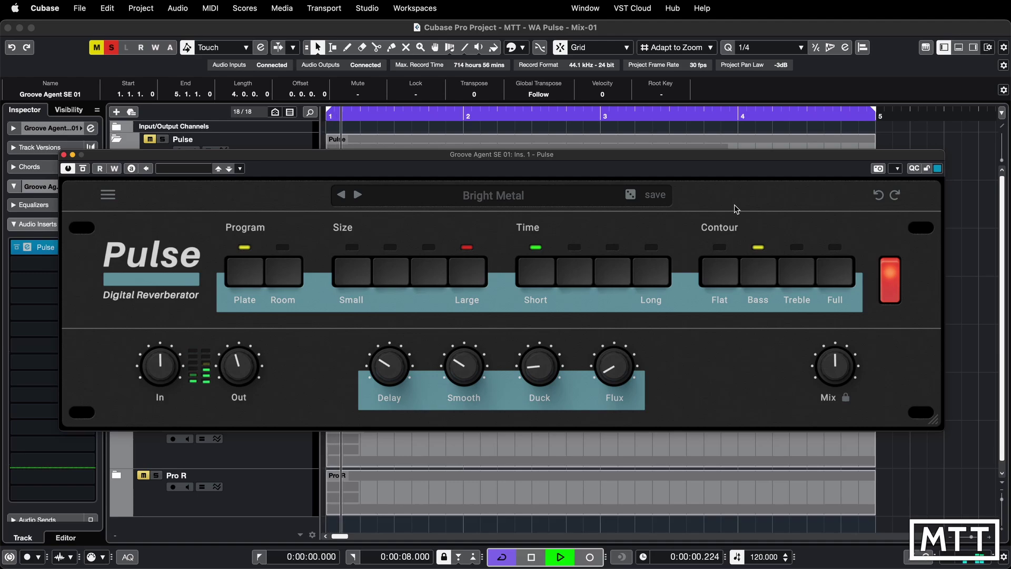
click(84, 169)
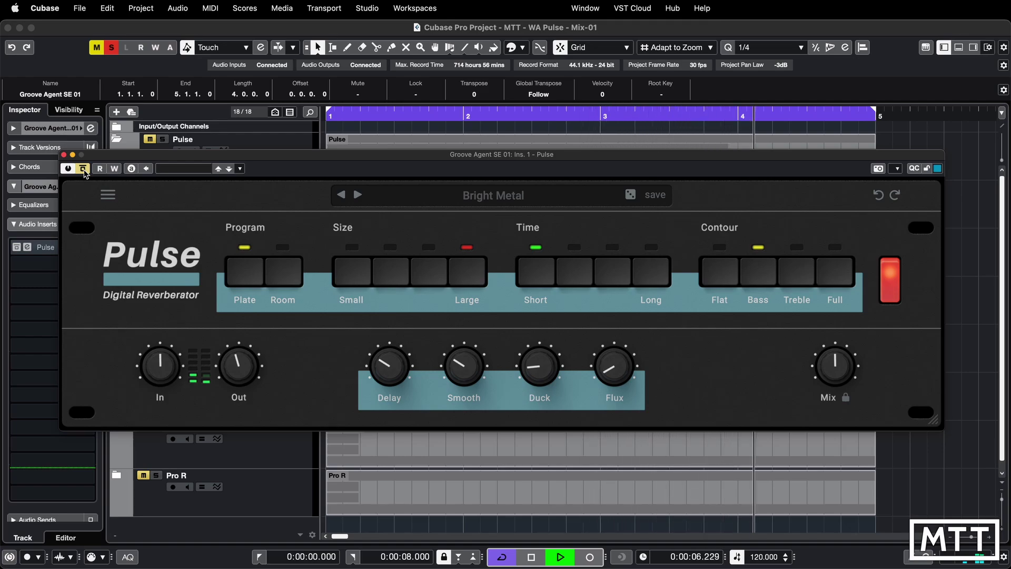
click(82, 169)
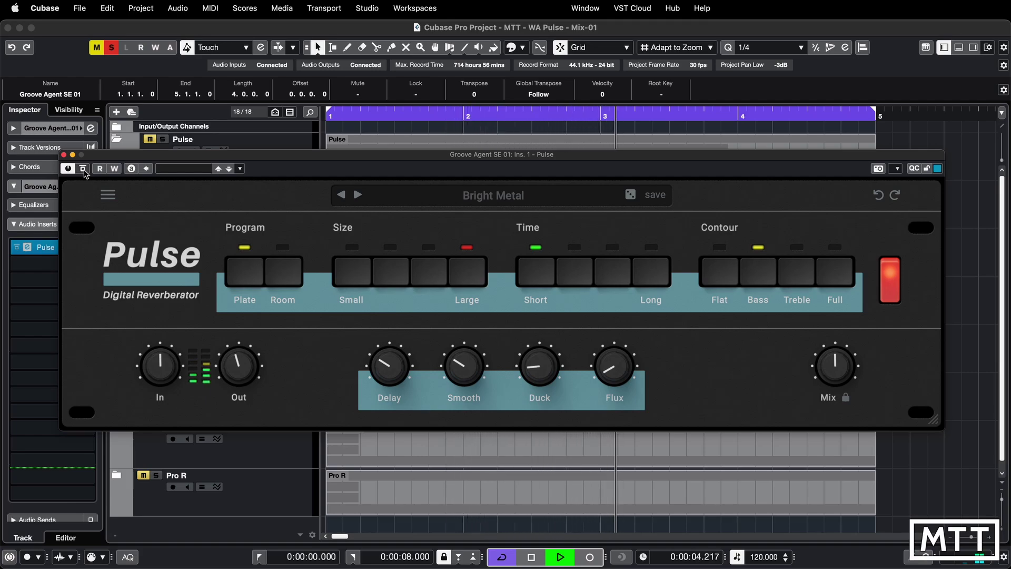
drag(835, 362, 814, 384)
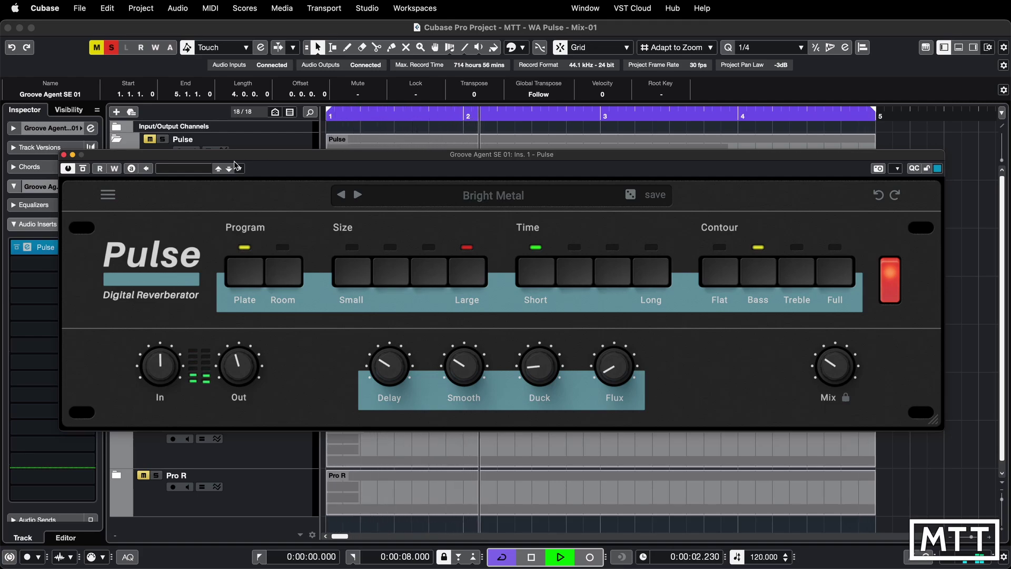
key(space)
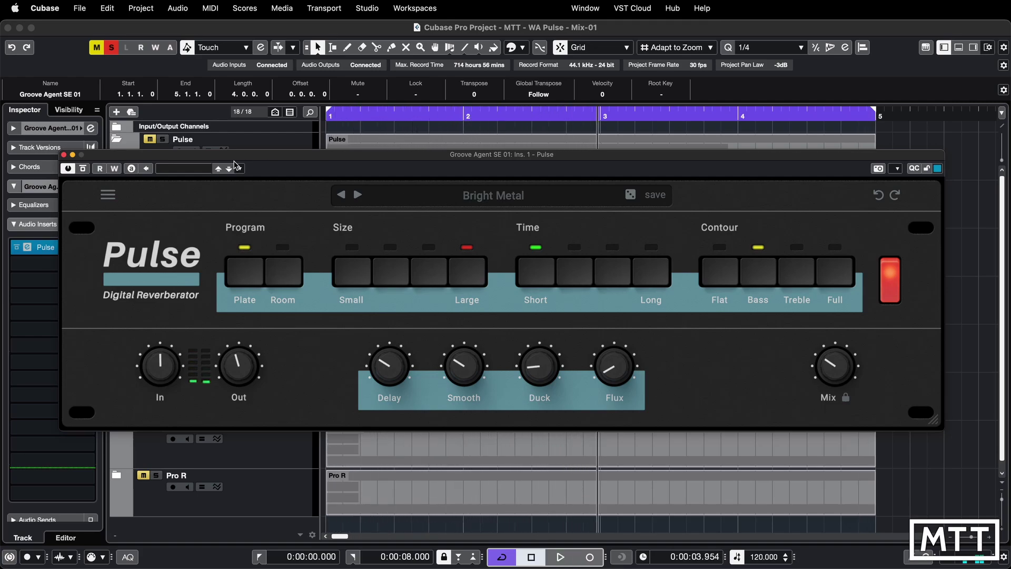
Step: Load the Metal Shed preset and audition it against the bypassed signal, and with Mix lowered to about a quarter
click(523, 199)
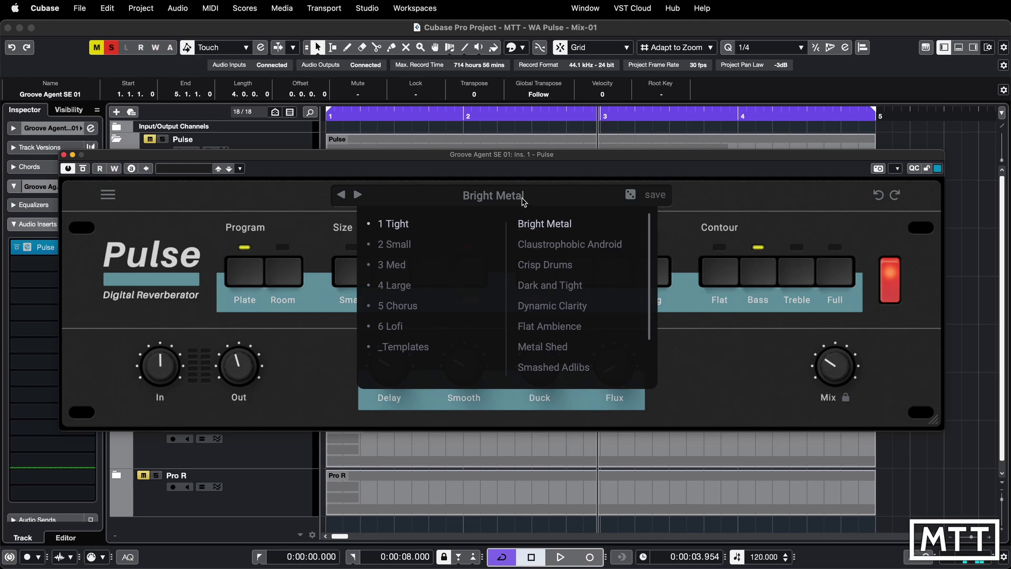
click(565, 350)
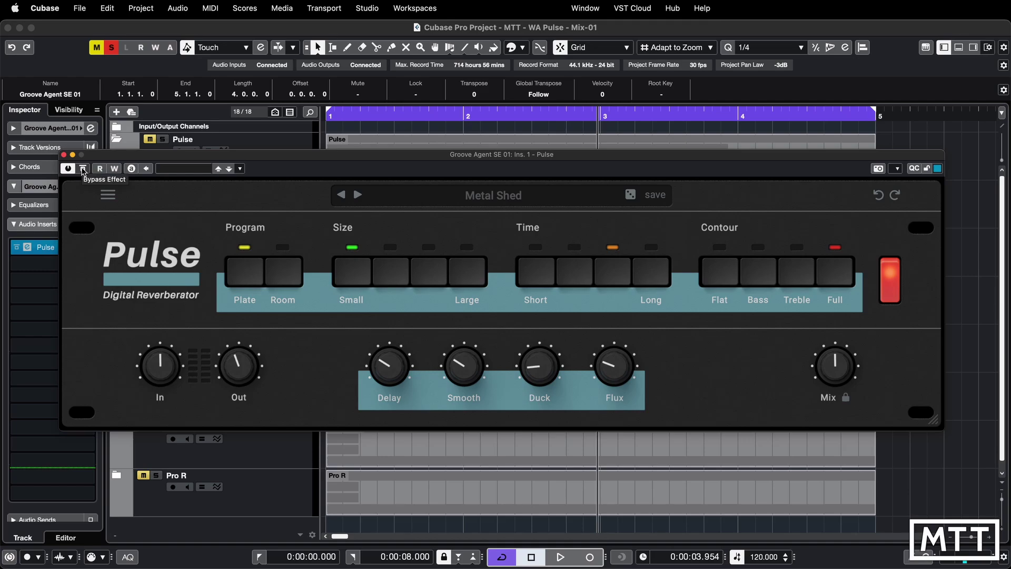
key(space)
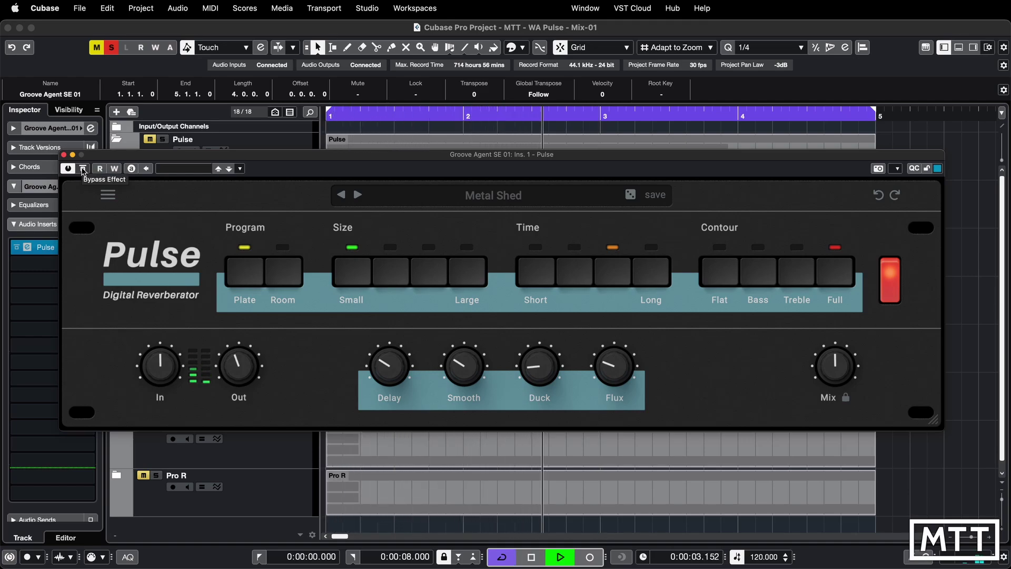
click(83, 169)
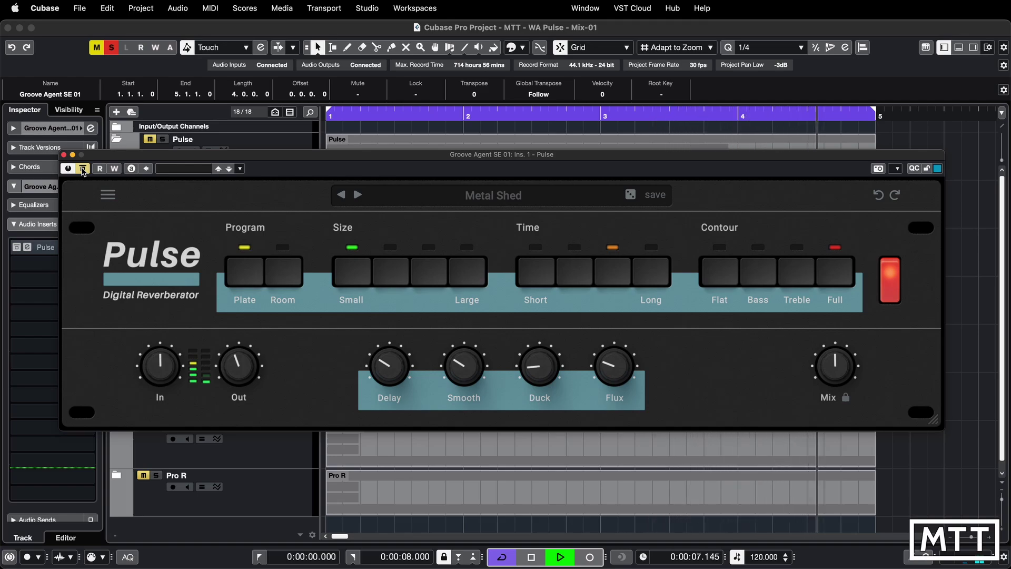
click(83, 169)
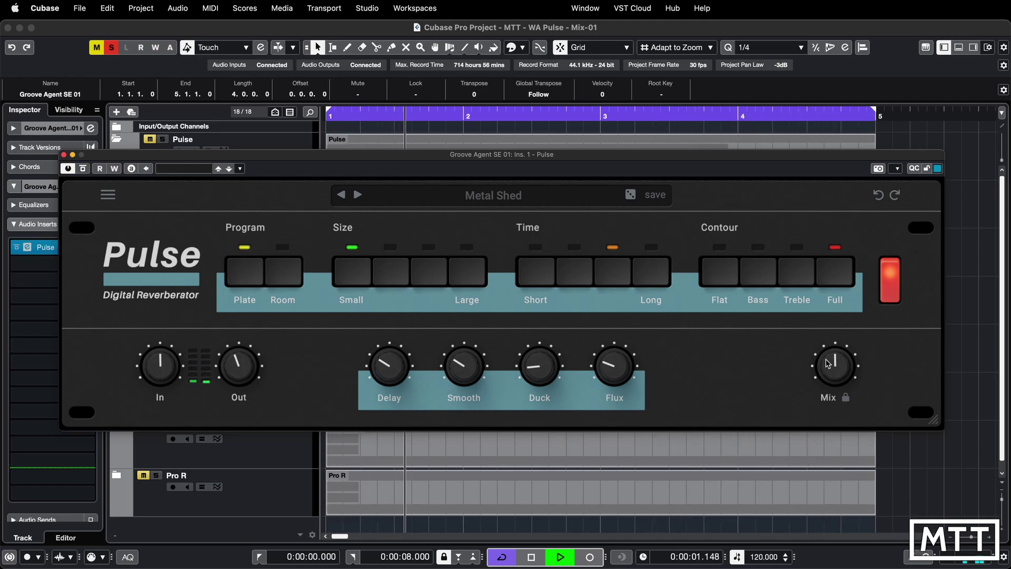
drag(828, 363, 819, 398)
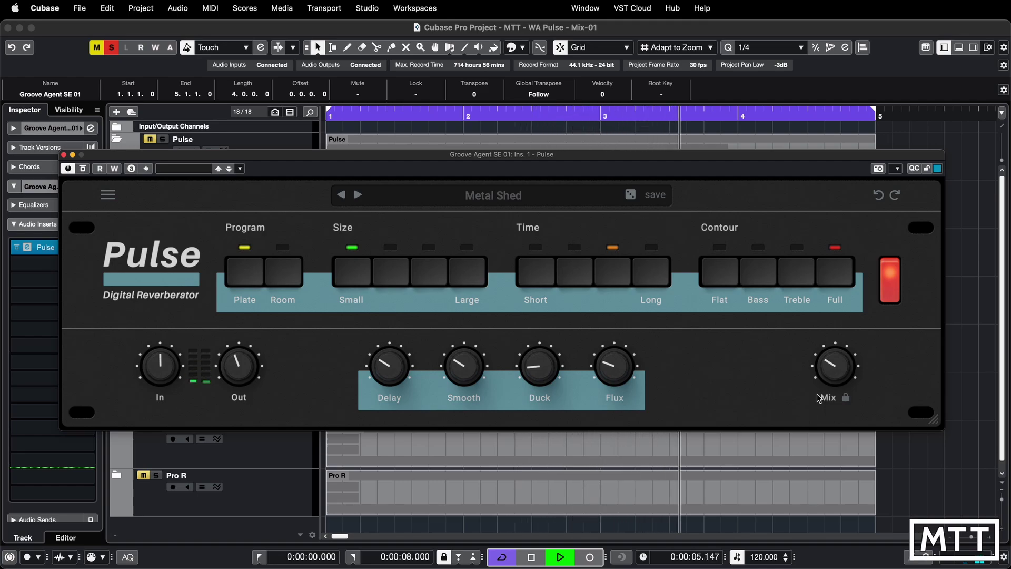
key(space)
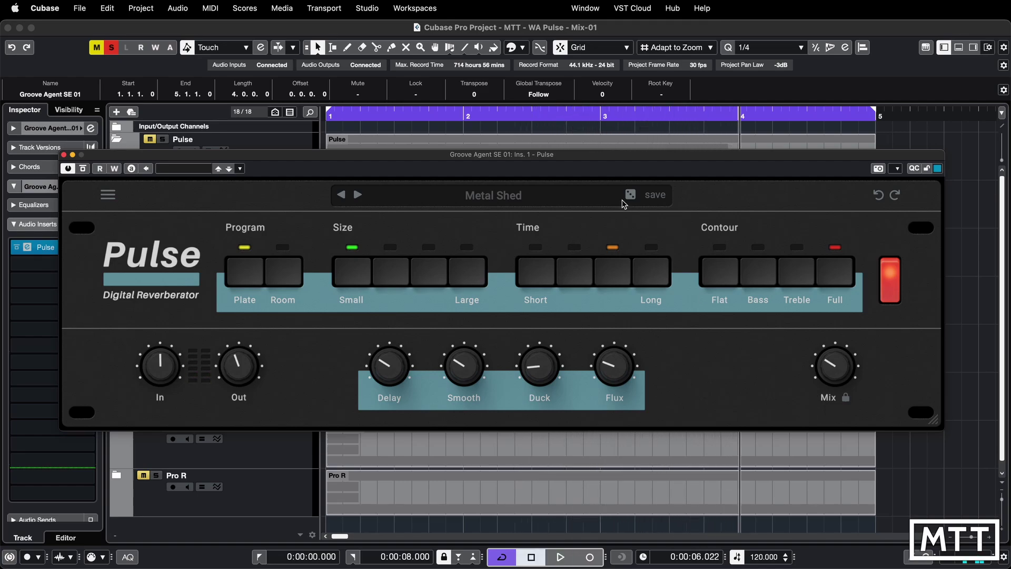
Step: Load the Digital Chamber preset from the 2 Small category in Pulse and play the Groove Agent SE 01 part
click(520, 201)
click(420, 248)
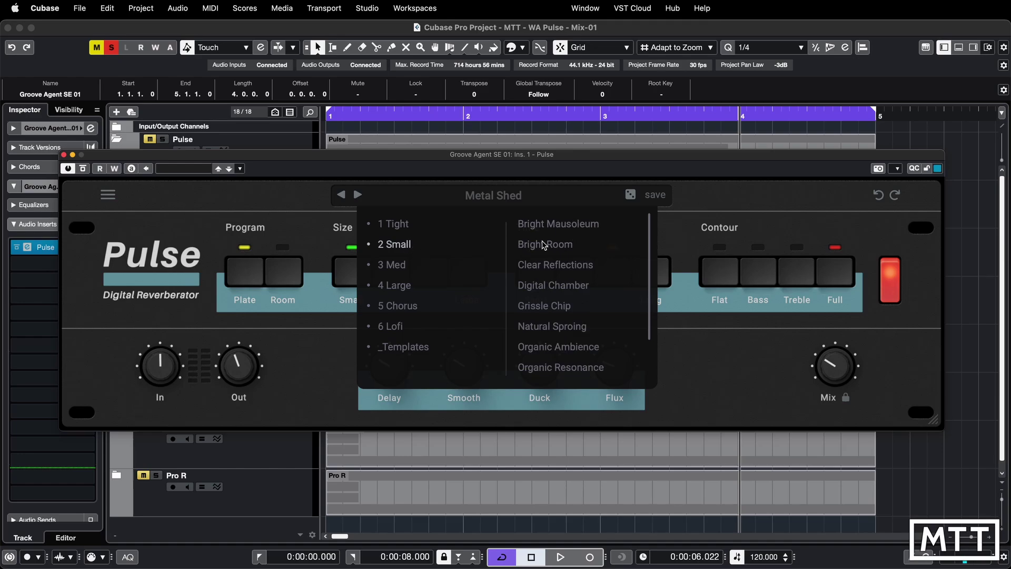
click(572, 290)
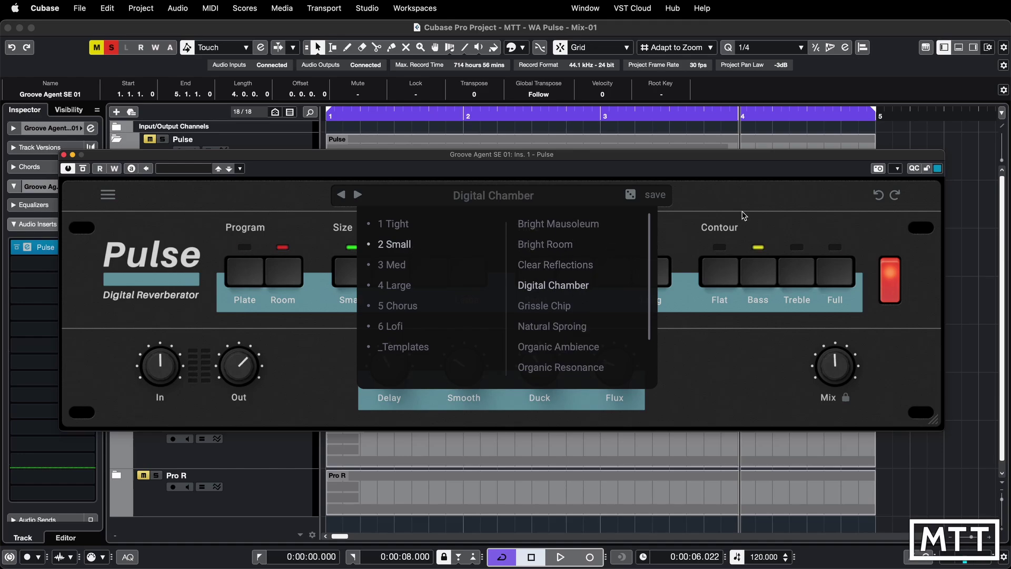
click(744, 216)
key(space)
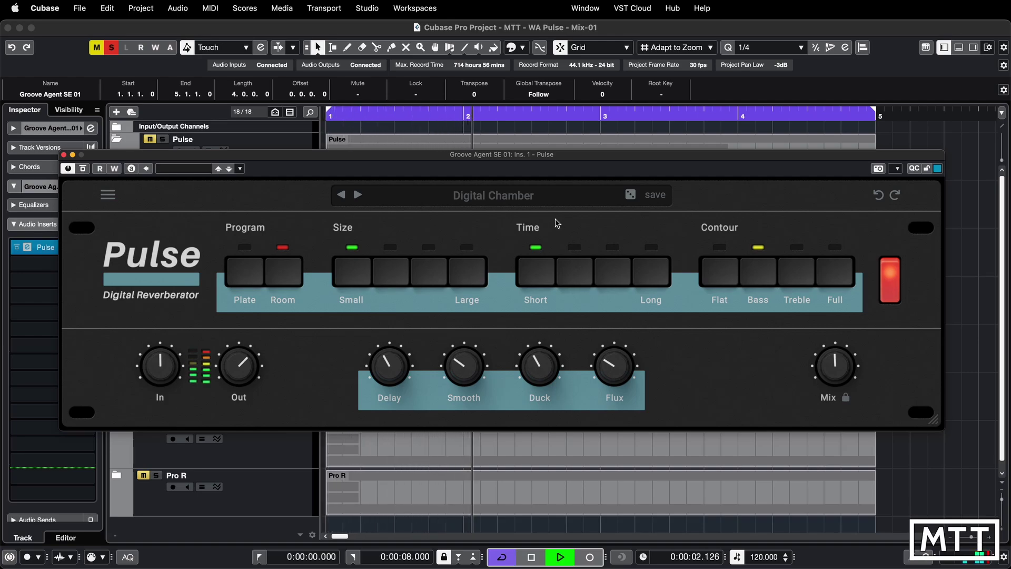
Step: Compare Digital Chamber with the bypassed signal, lower Mix to about a fifth of its range, and stop playback
click(82, 168)
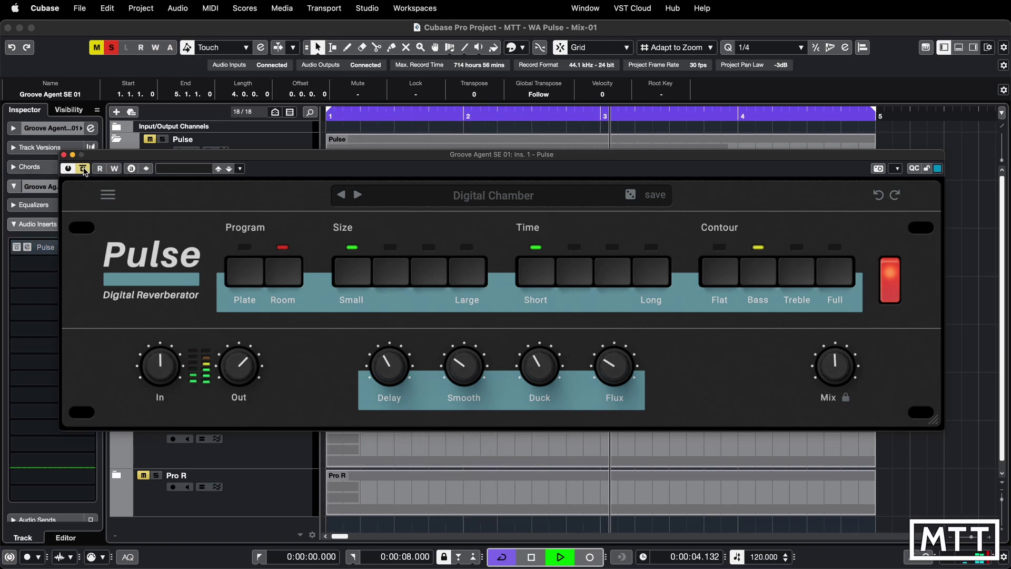
mouse_move(843, 373)
mouse_down()
mouse_move(836, 363)
mouse_move(836, 390)
mouse_up()
click(83, 169)
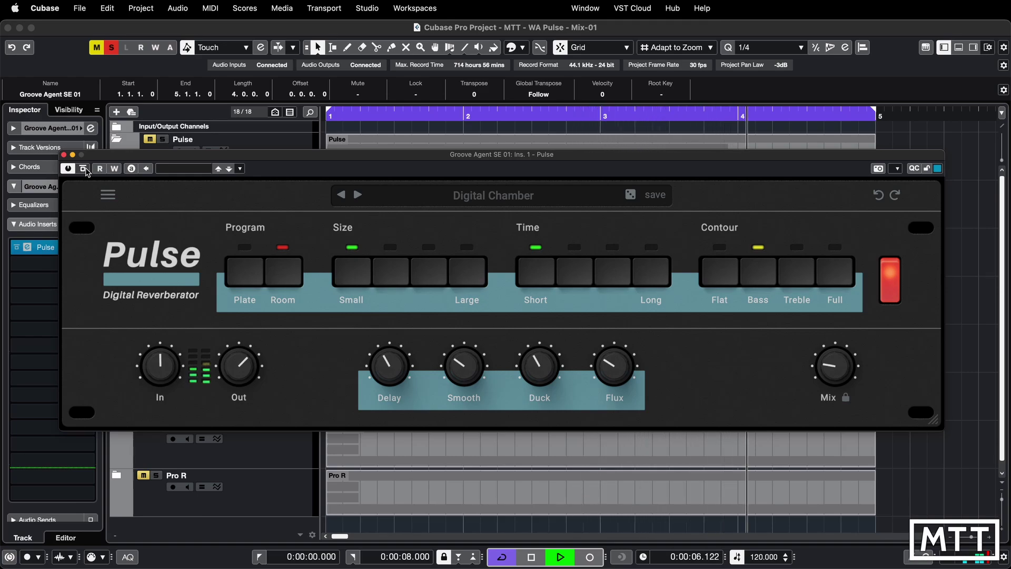
key(space)
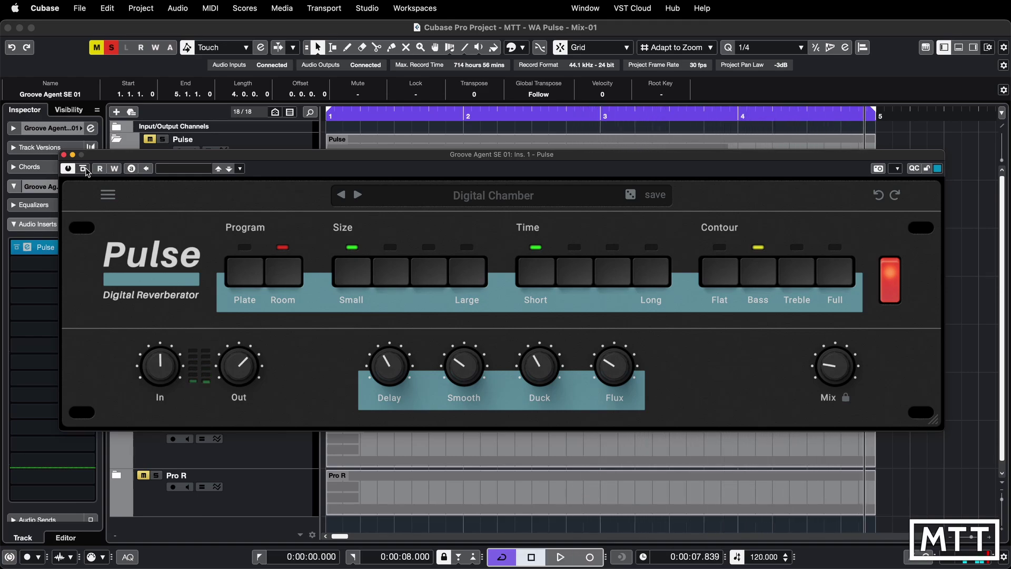
Step: Load the Iron Dome preset from the 3 Med category and play the Groove Agent SE 01 part
click(506, 203)
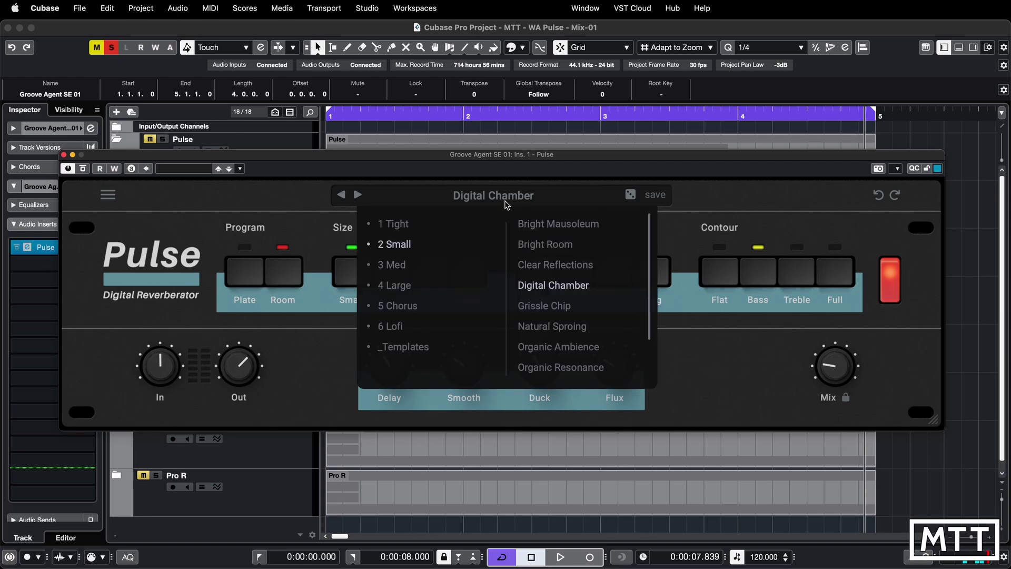
click(396, 265)
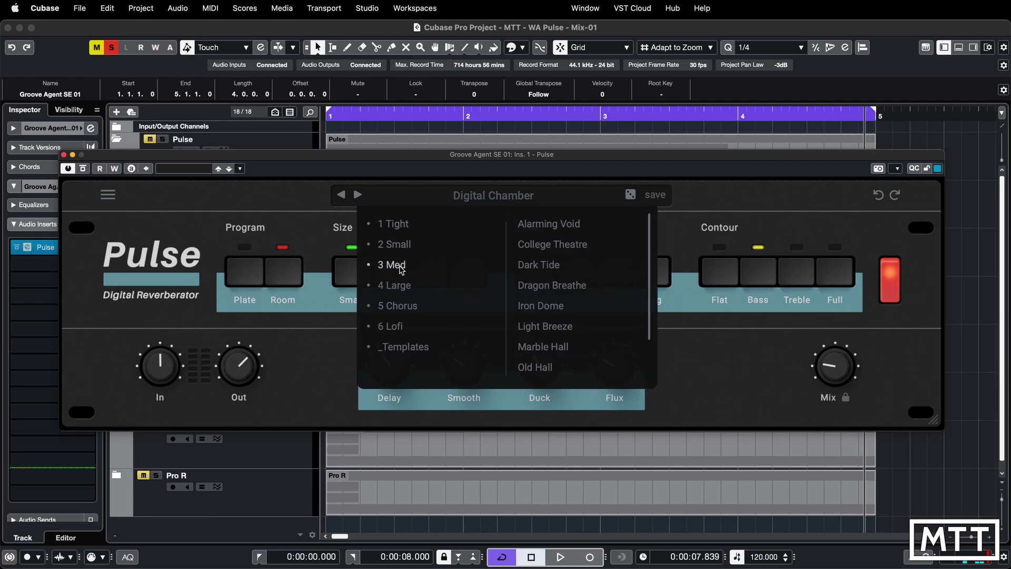
click(550, 308)
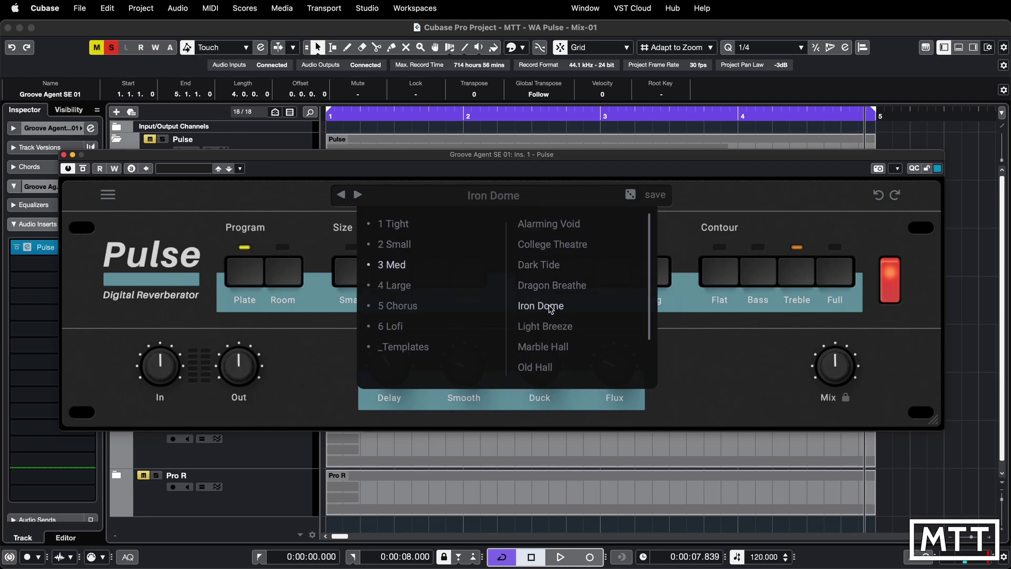
click(805, 185)
key(space)
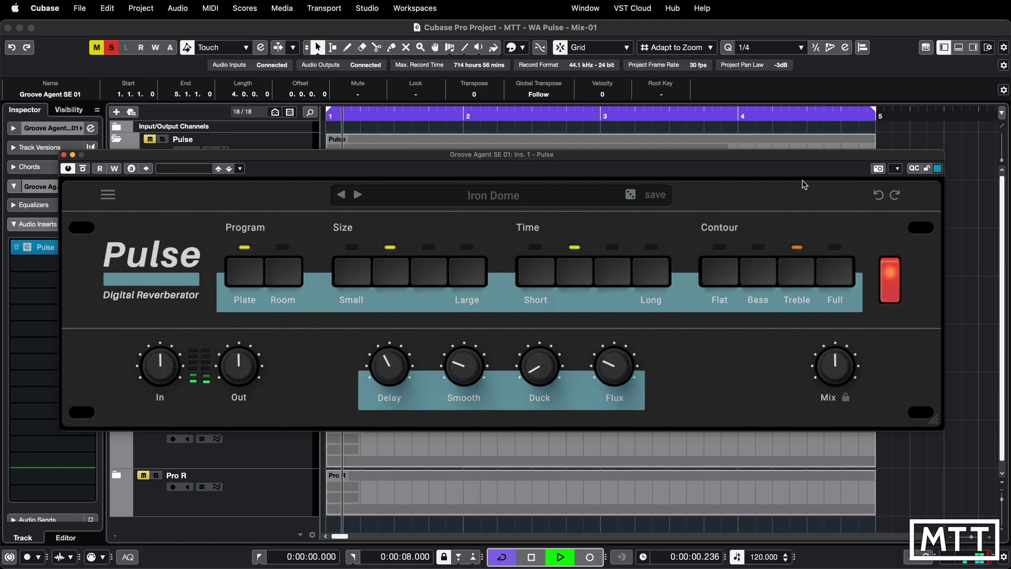
Step: Compare Iron Dome with the bypassed signal, lower Mix to 21%, and stop playback
click(84, 171)
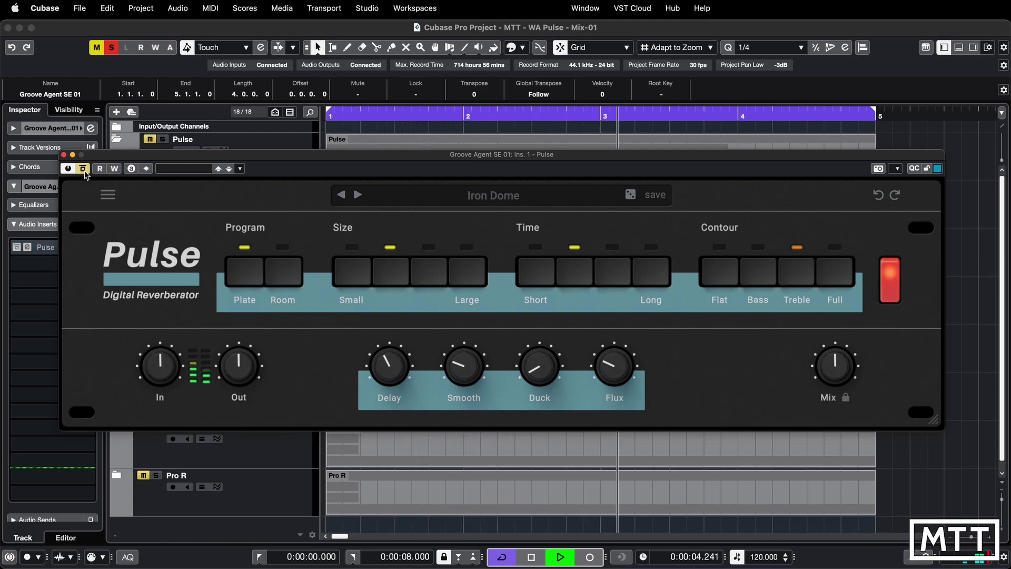
drag(835, 365, 835, 392)
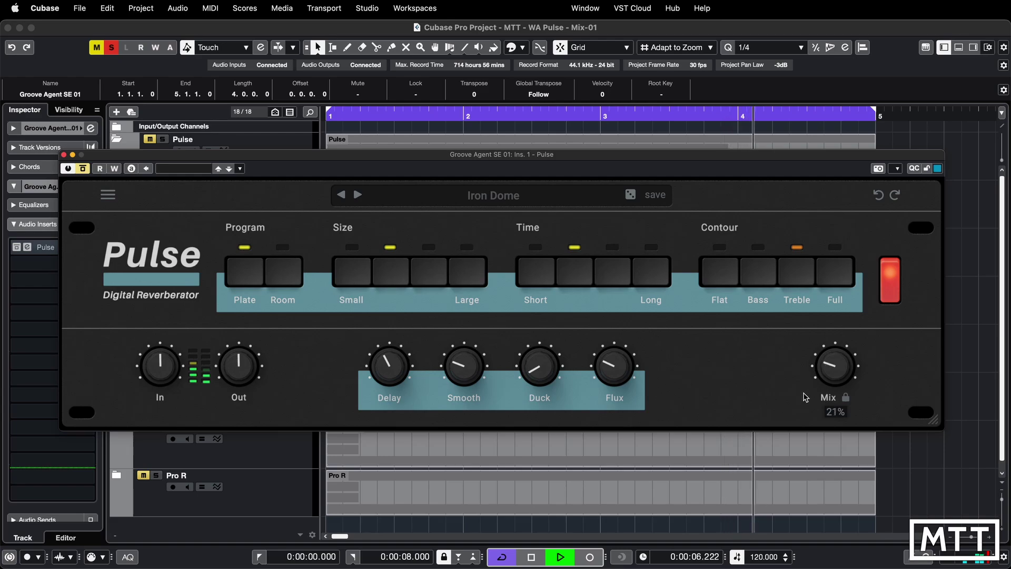
click(86, 169)
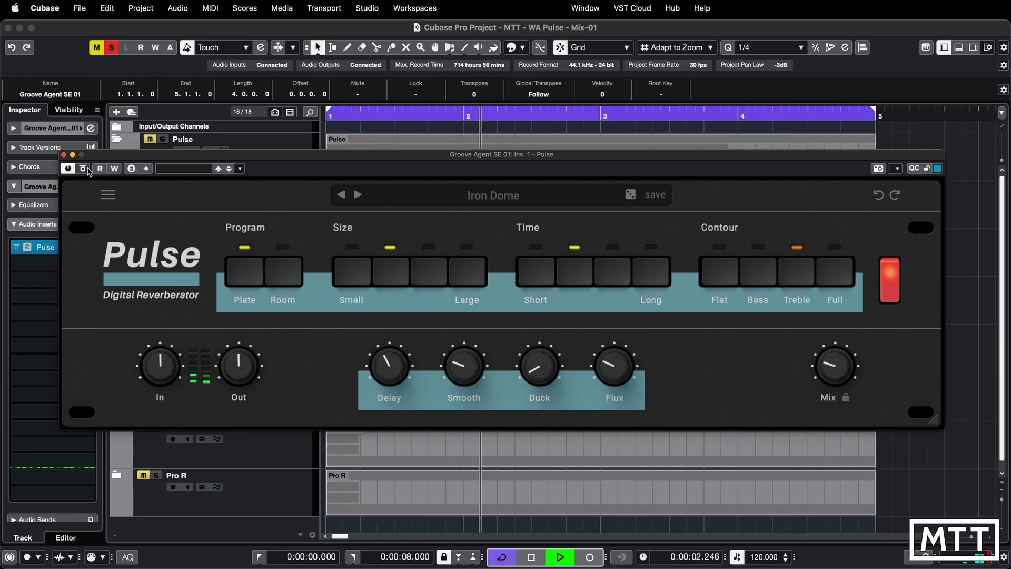
key(space)
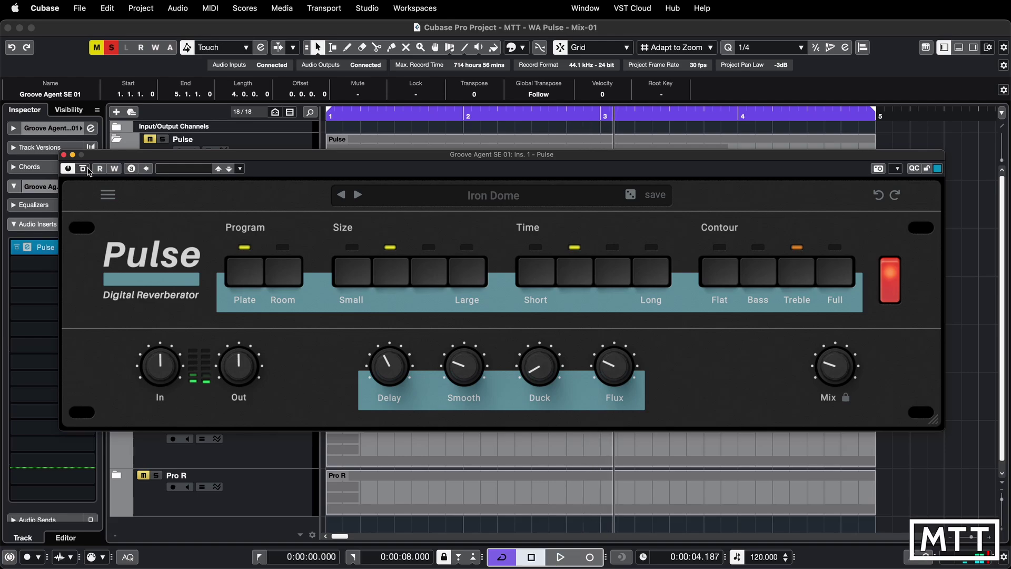
Step: Browse the presets in Pulse's 4 Large category and close the Groove Agent SE 01 plug-in window
click(491, 205)
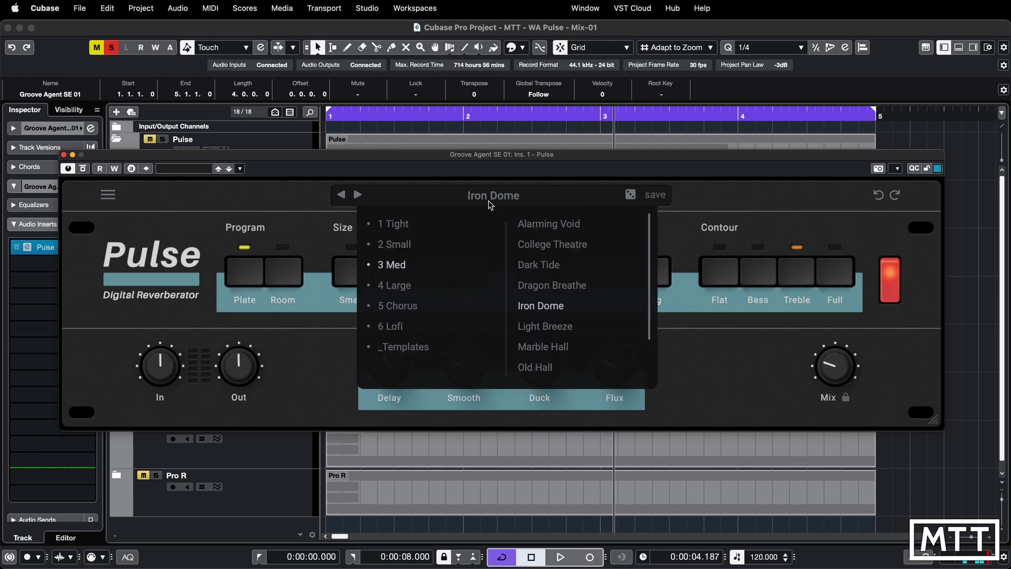
click(407, 287)
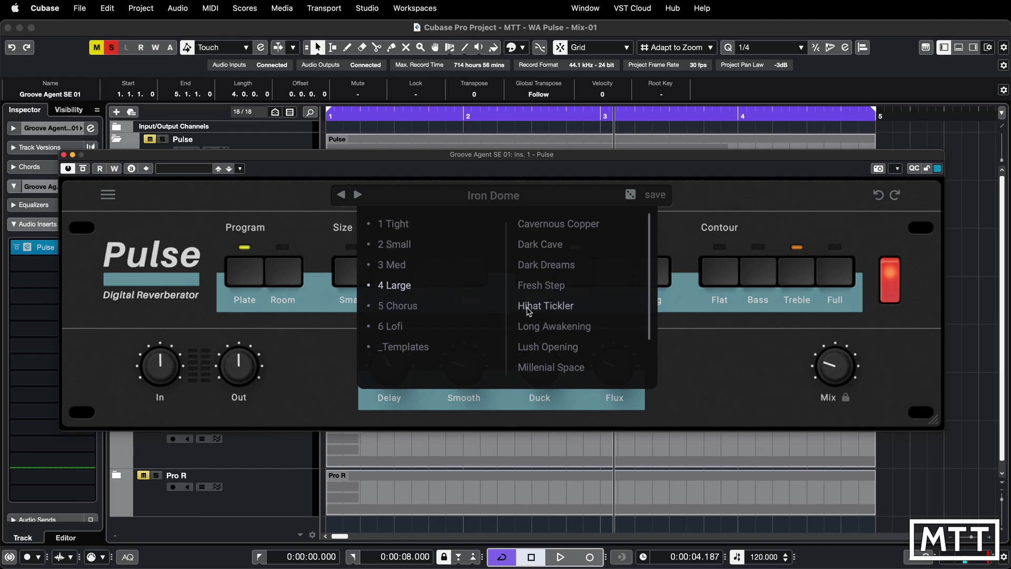
click(63, 155)
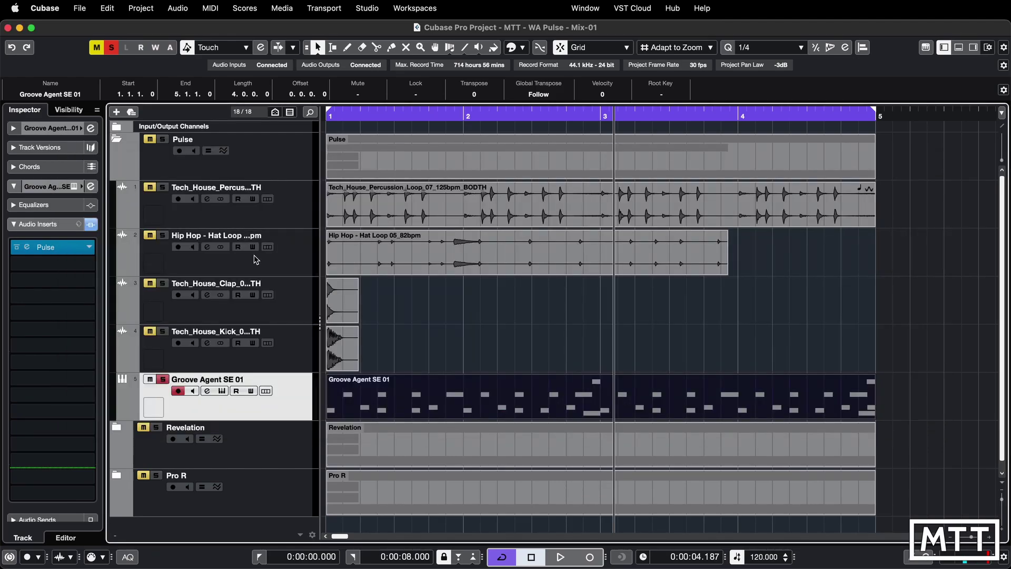
Step: Solo the Hip Hop - Hat Loop track and cycle playback from the start over the range of its audio event
click(168, 264)
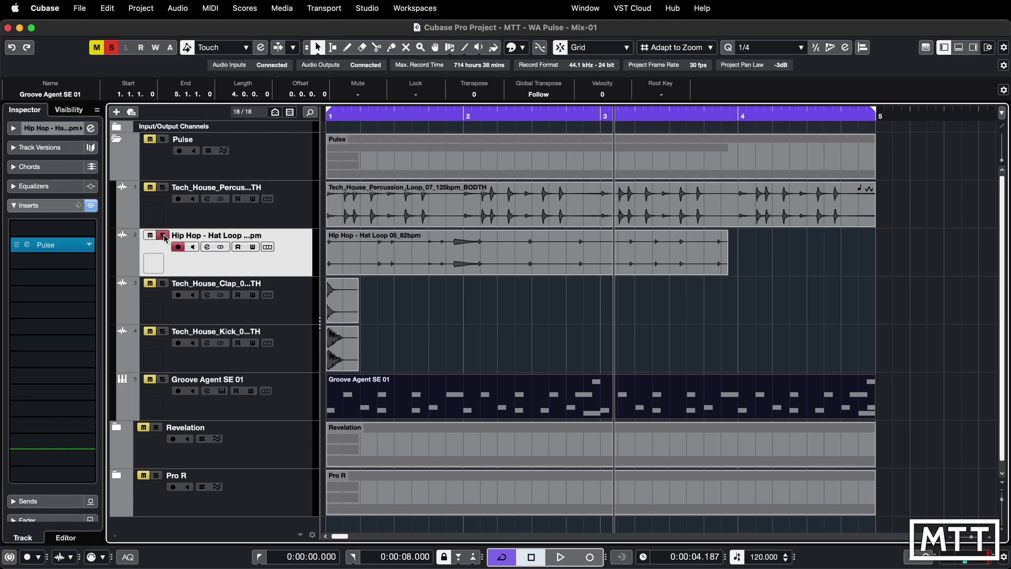
key(Home)
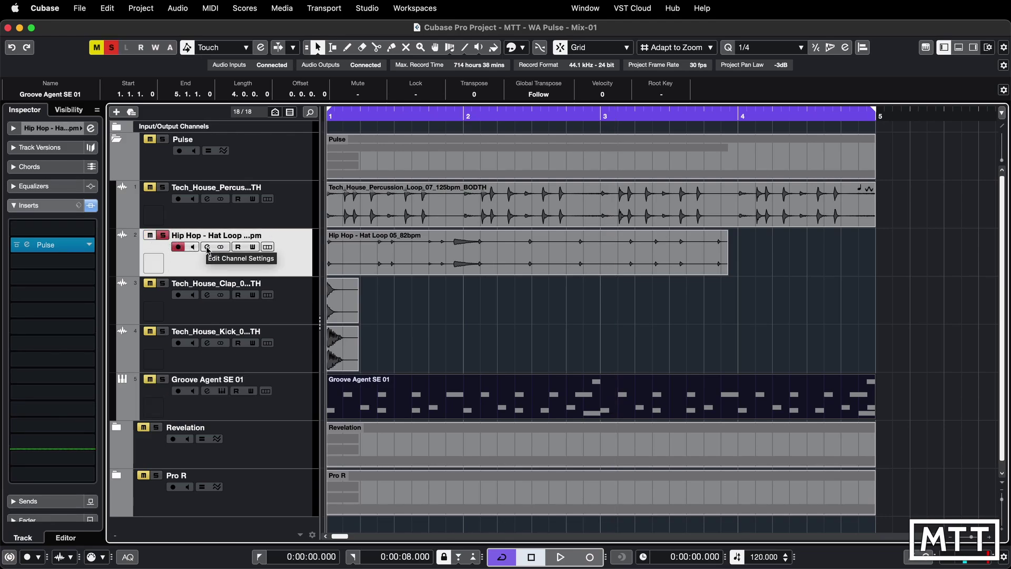
click(514, 258)
key(p)
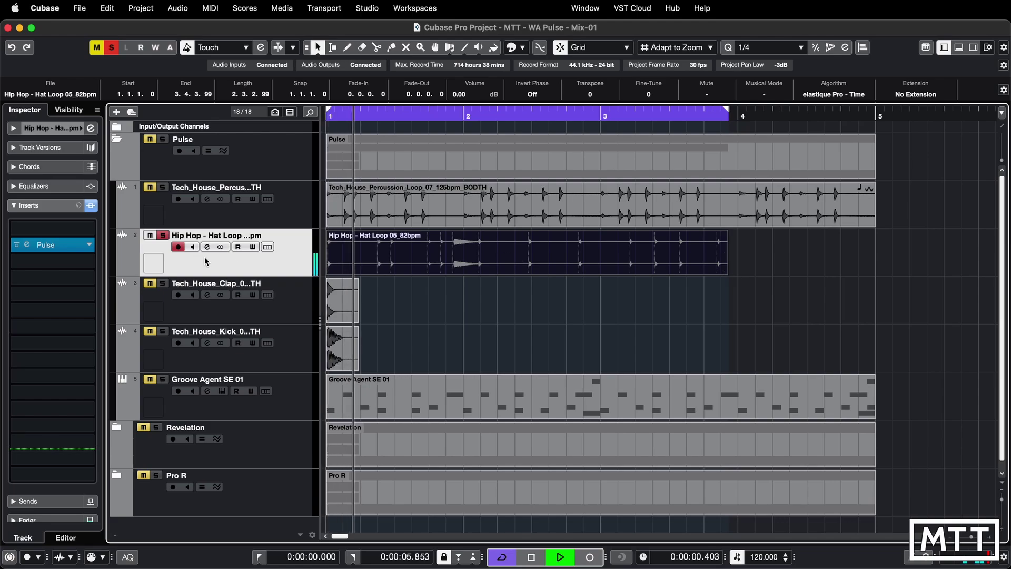
Step: Open the Pulse insert on the hat loop track with playback stopped and set its interface zoom to 150%
click(27, 245)
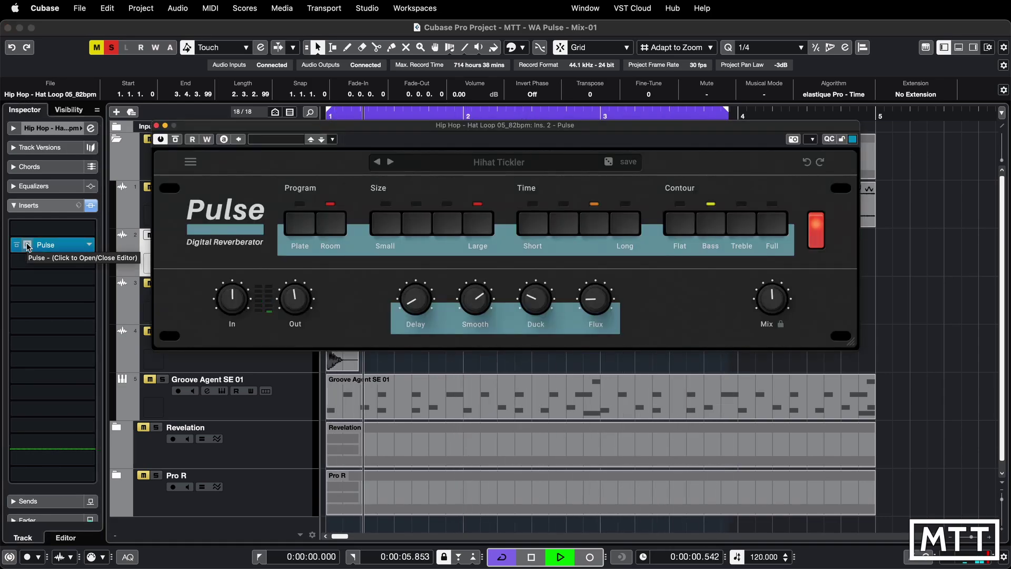
key(space)
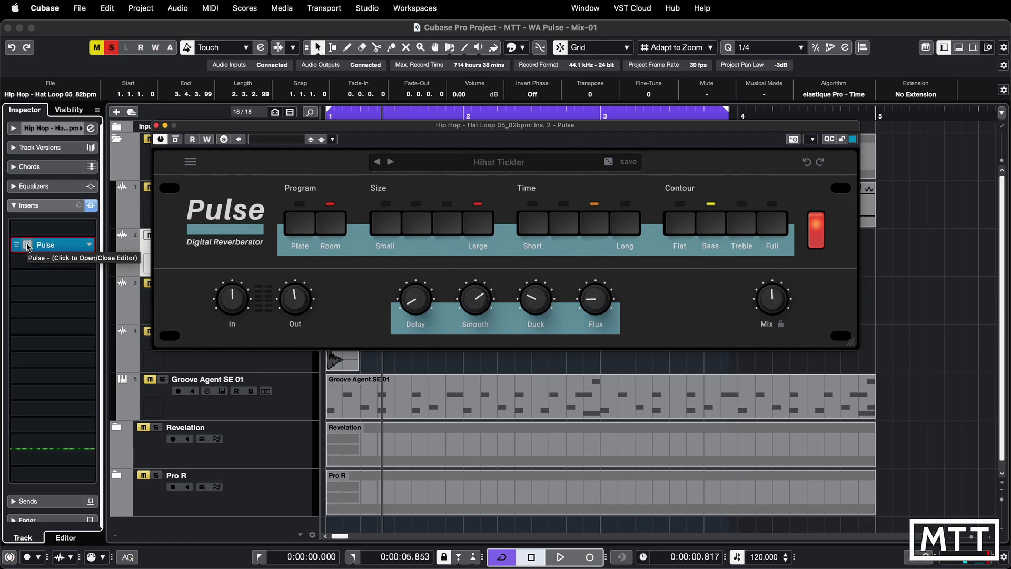
click(192, 162)
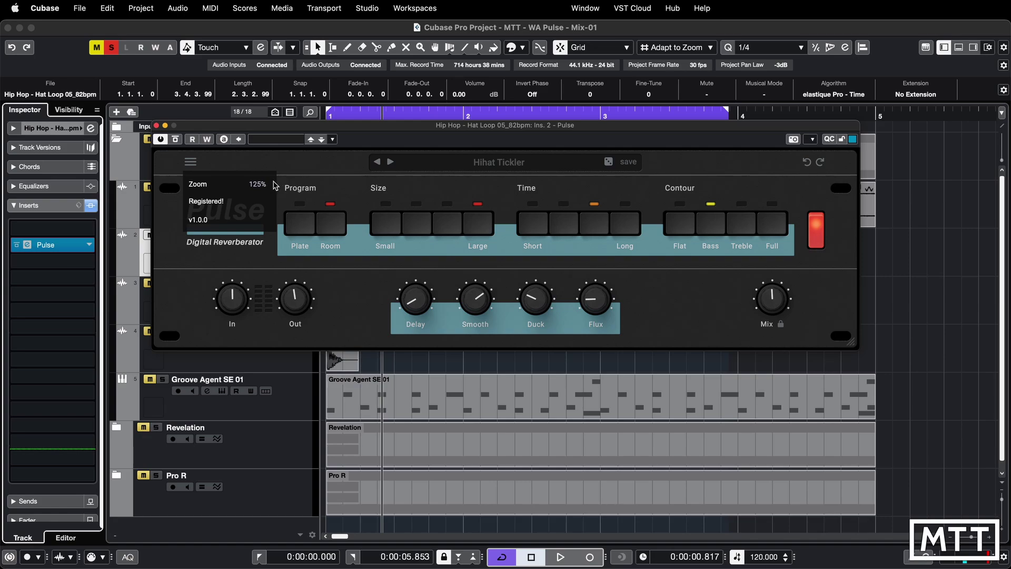
click(304, 178)
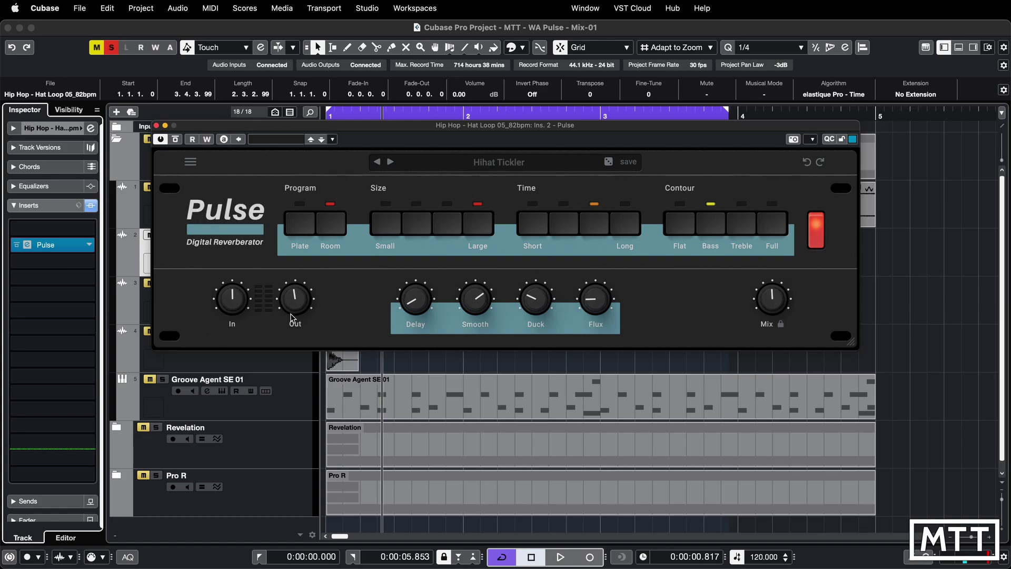
click(191, 163)
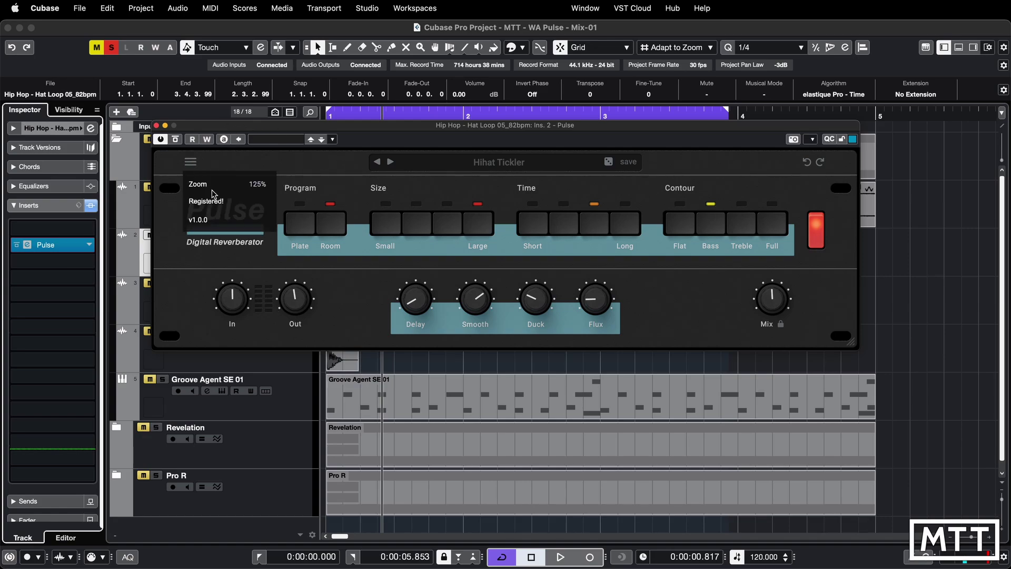
click(251, 185)
click(244, 250)
click(265, 184)
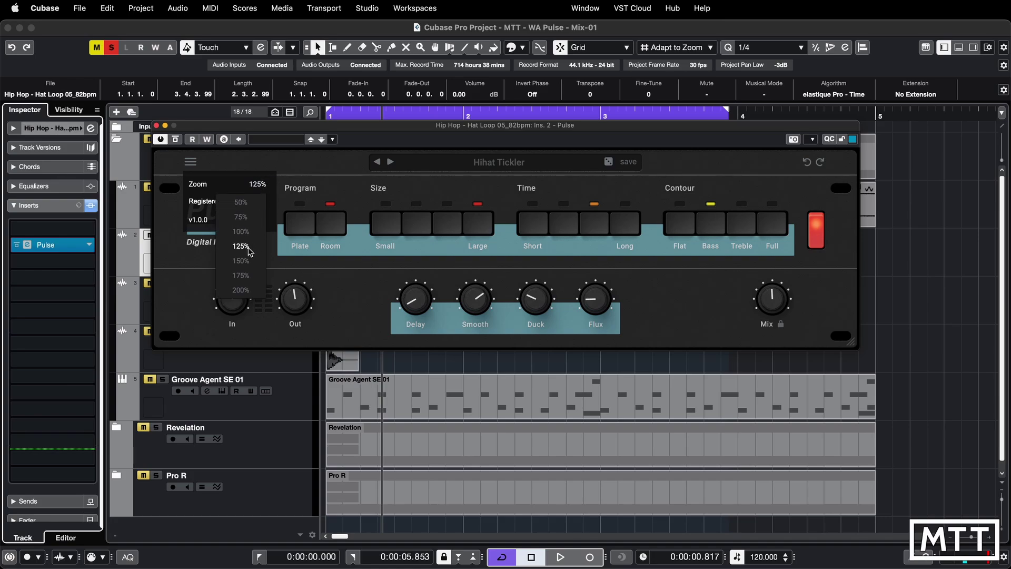
click(242, 261)
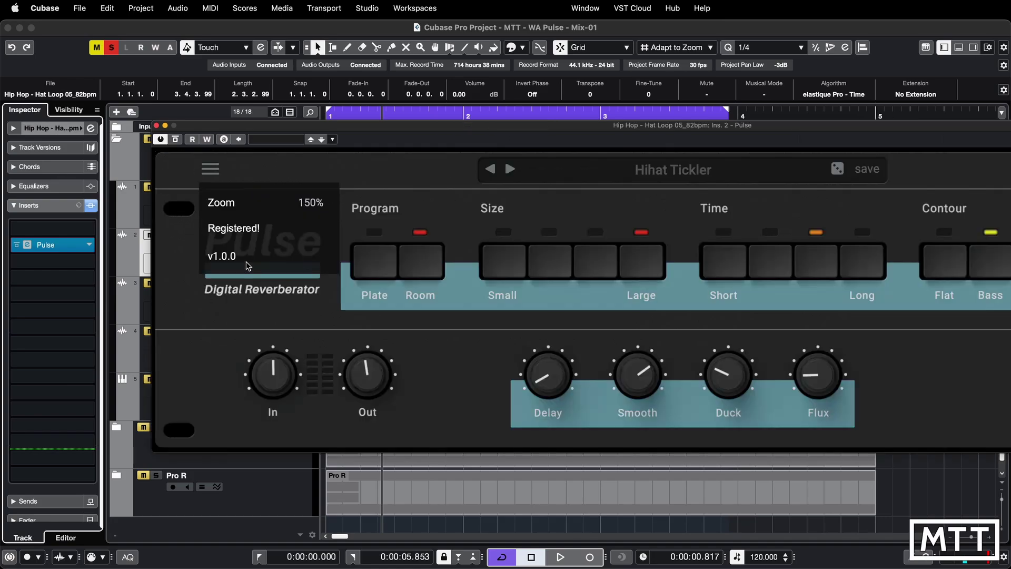
Step: Set the Pulse interface zoom to 125% and move the plug-in window so it is fully on screen
click(316, 201)
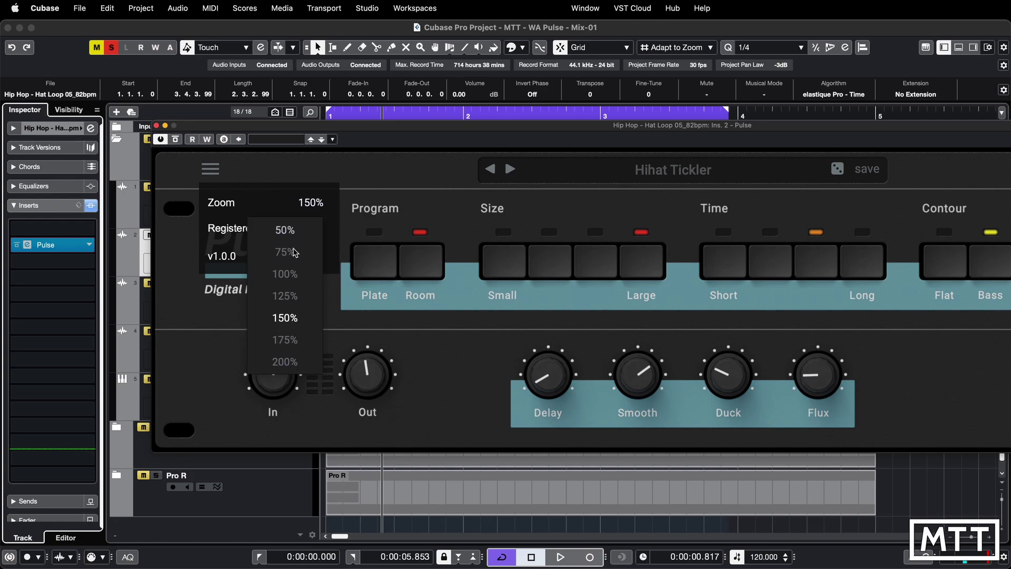
click(285, 296)
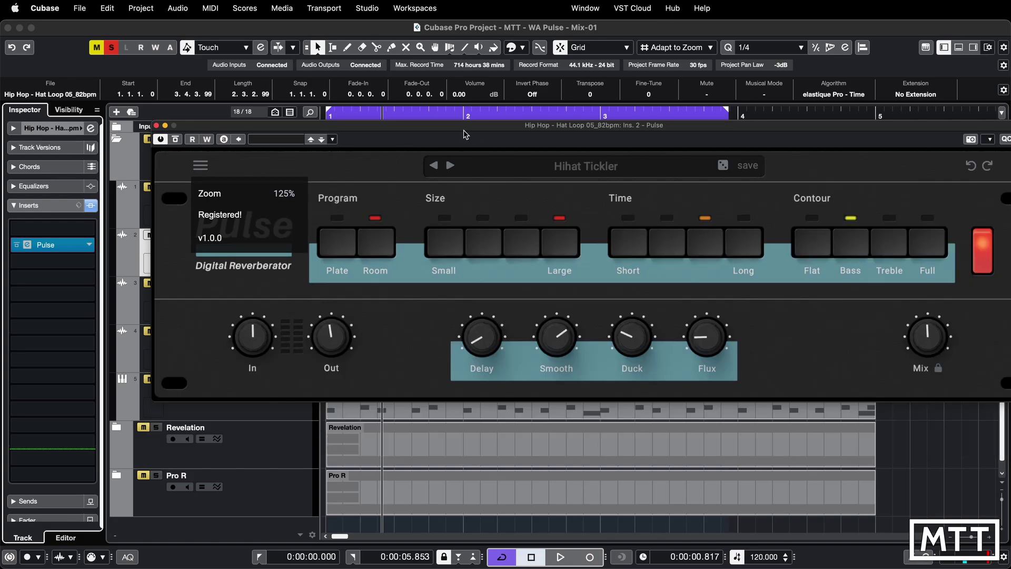
drag(464, 131, 392, 115)
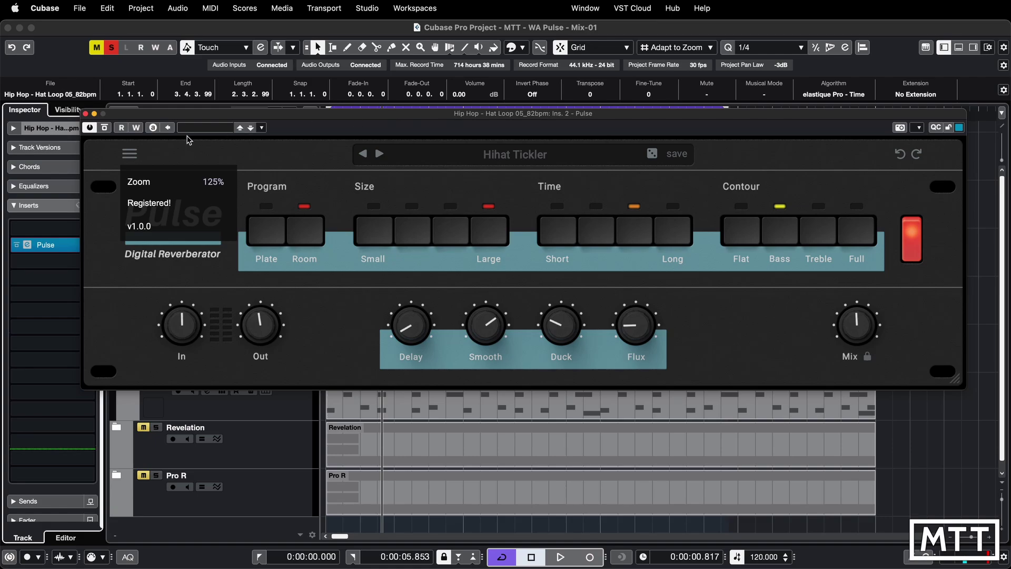
Step: Play the hat loop from the start and compare the Hihat Tickler preset with the bypassed signal
key(comma)
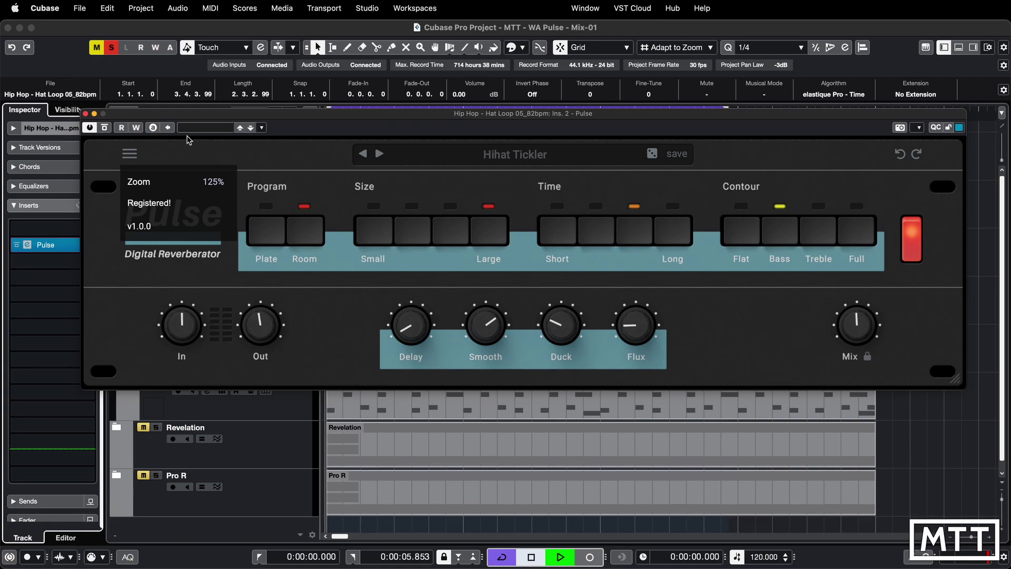
click(105, 128)
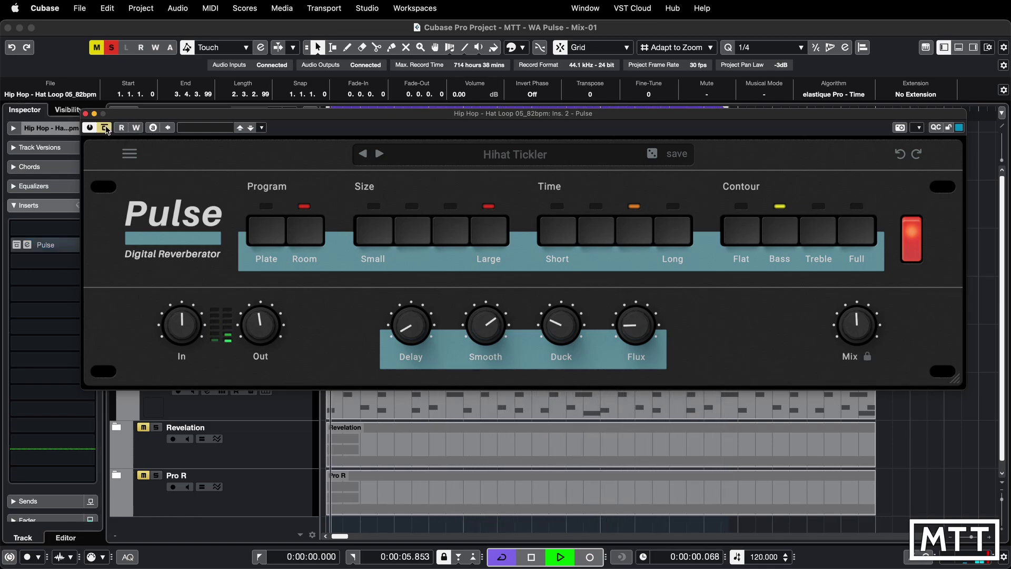
click(106, 129)
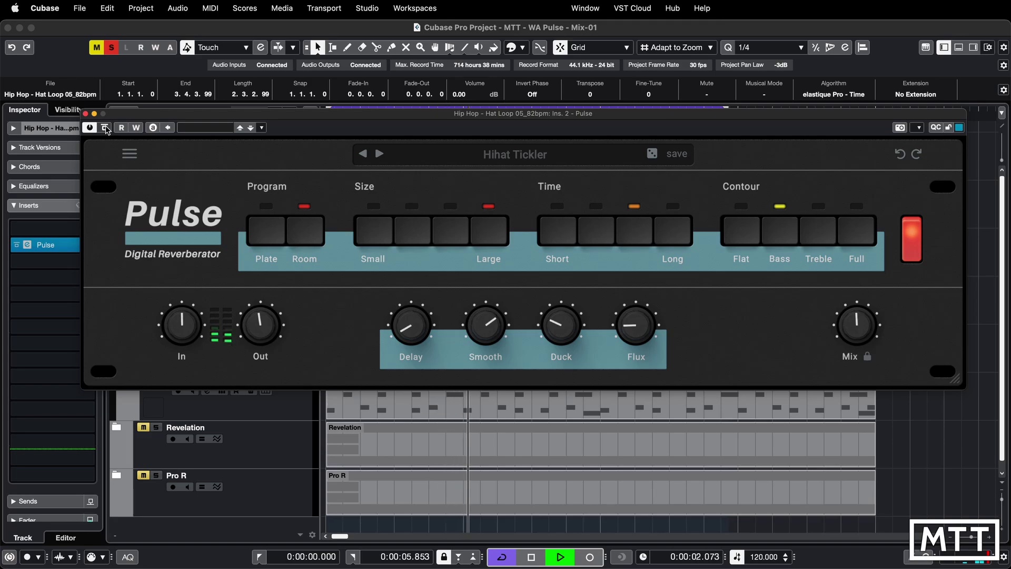
key(space)
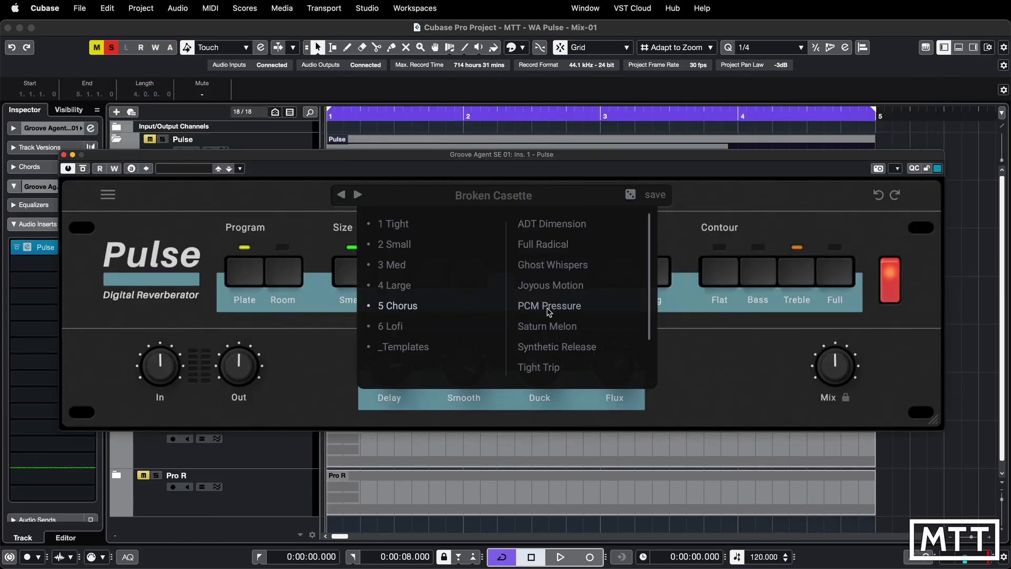
Step: Look through the 5 Chorus presets in Pulse on Groove Agent SE 01 and load Ghost Whispers
scroll(551, 311, down, 2)
scroll(556, 309, up, 2)
click(555, 269)
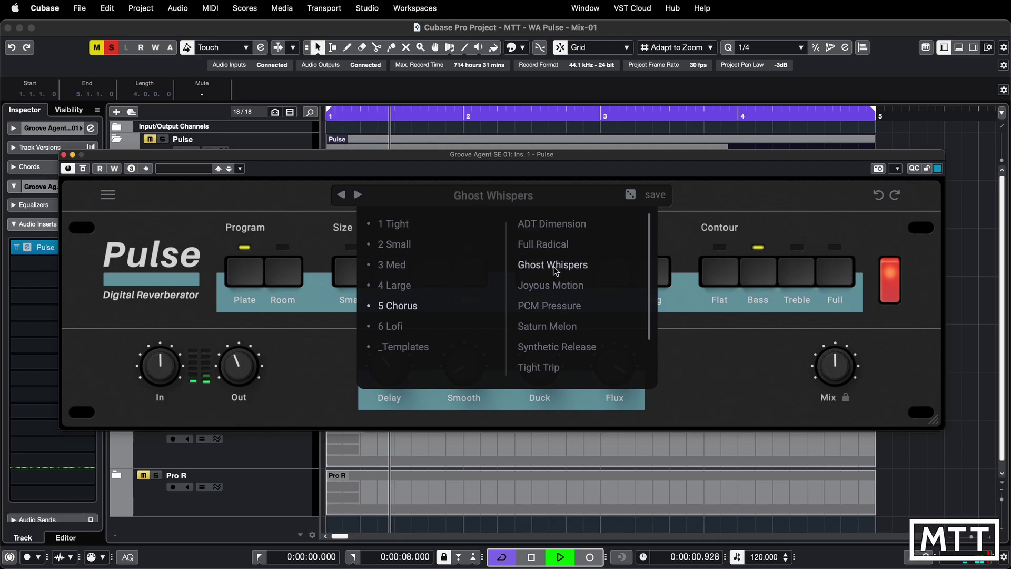
Step: Compare the Ghost Whispers preset with the bypassed signal on Groove Agent SE 01, then stop playback
click(699, 221)
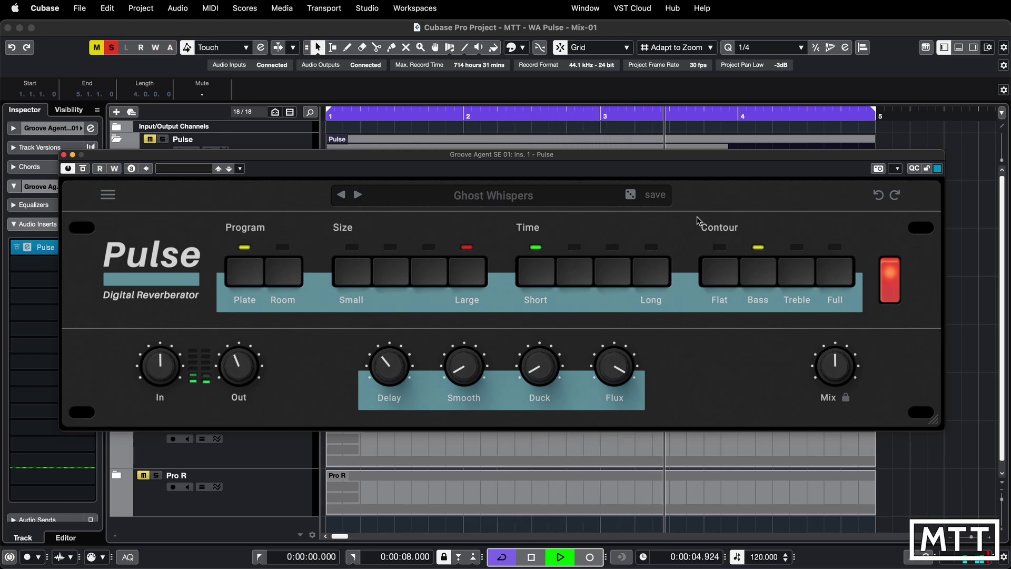
click(84, 169)
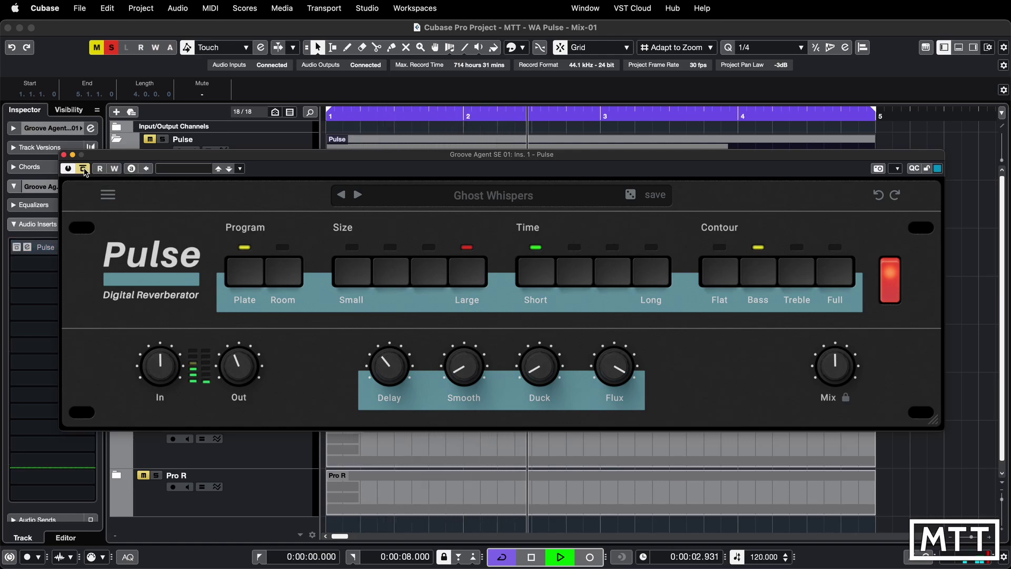
click(83, 169)
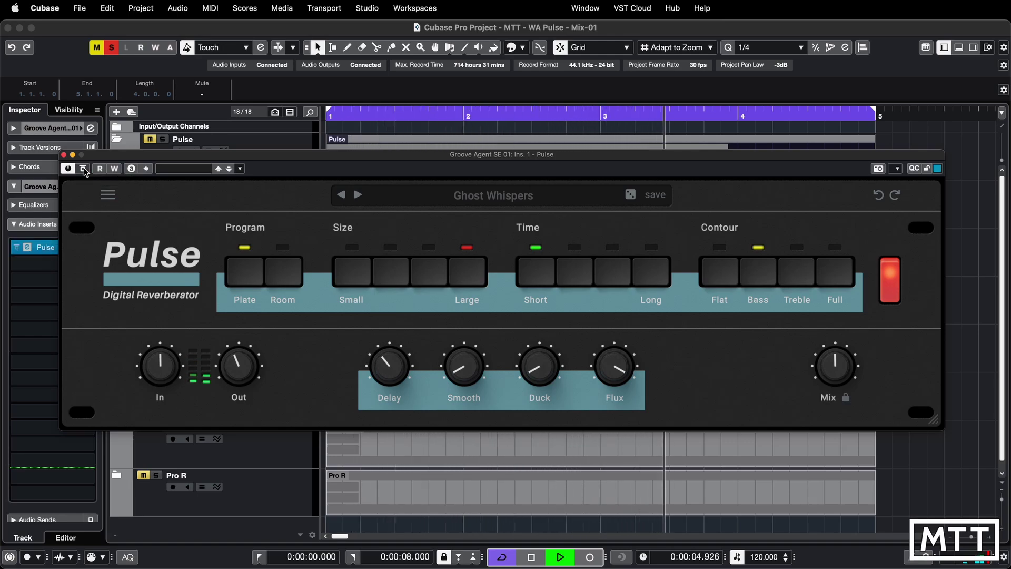
key(space)
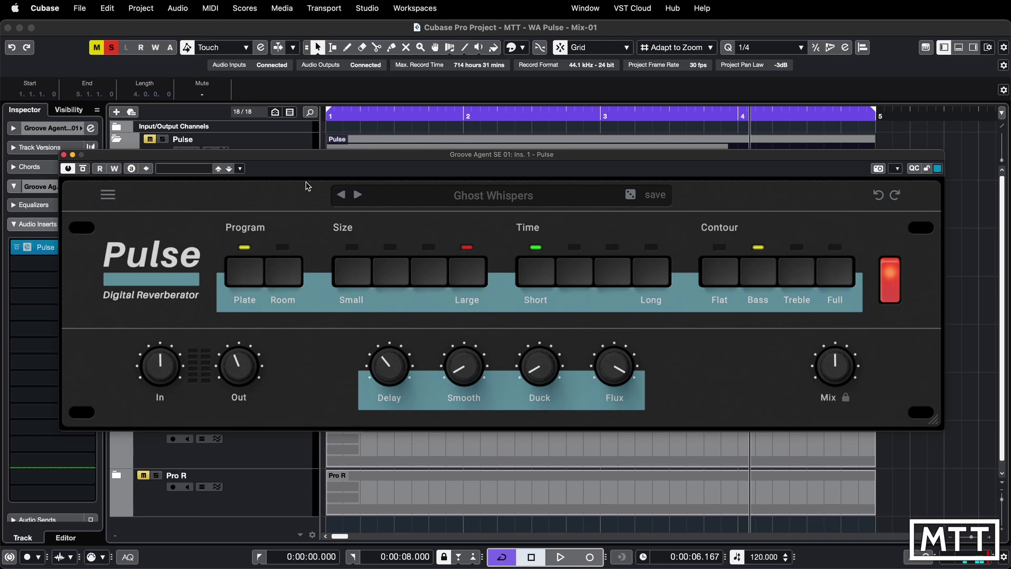
Step: Load the Broken Casette preset from the 6 Lofi category in Pulse
click(475, 197)
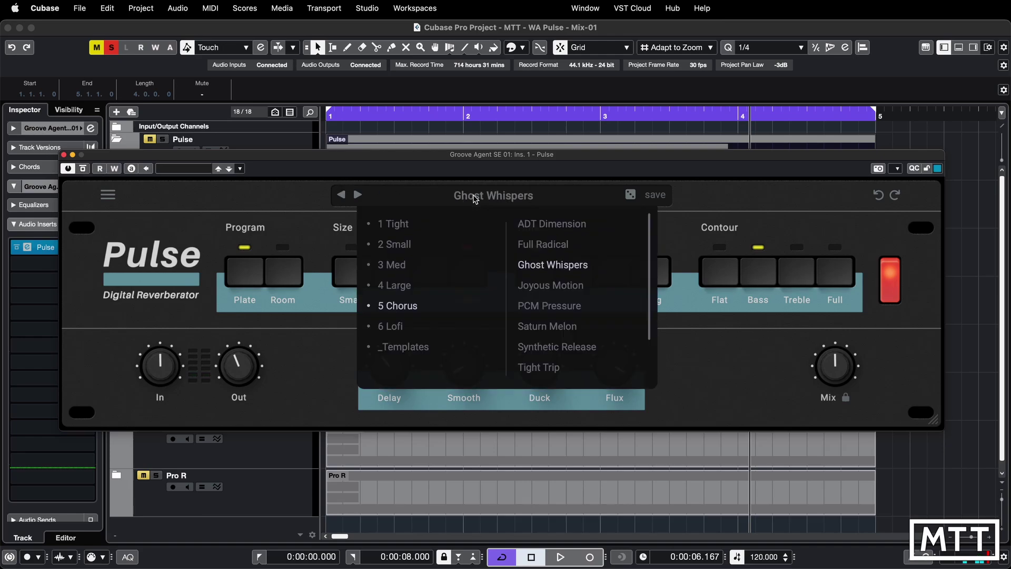
click(395, 328)
click(574, 265)
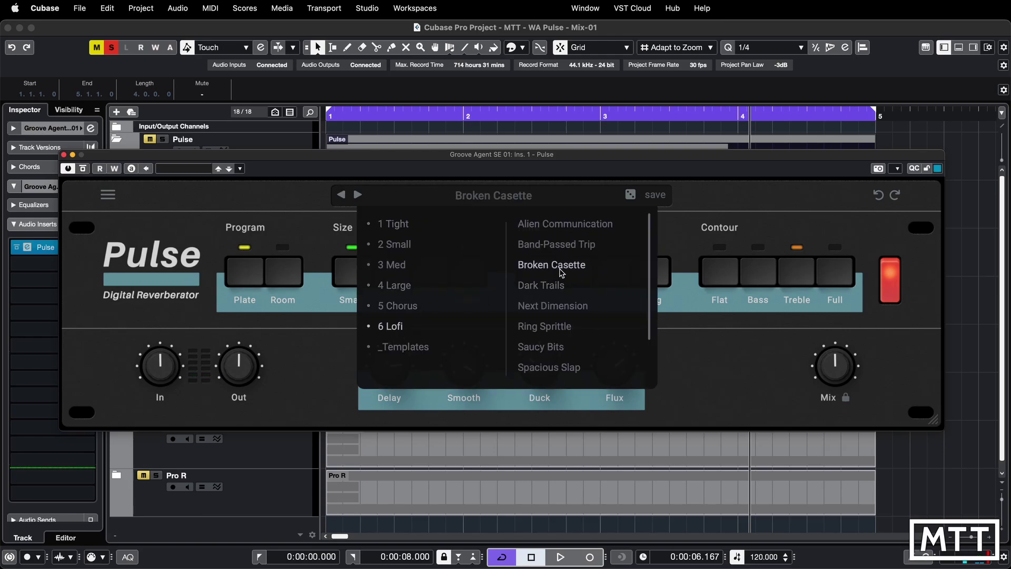
Step: Play Groove Agent SE 01 from the start and compare the Broken Casette preset with the bypassed signal
key(Home)
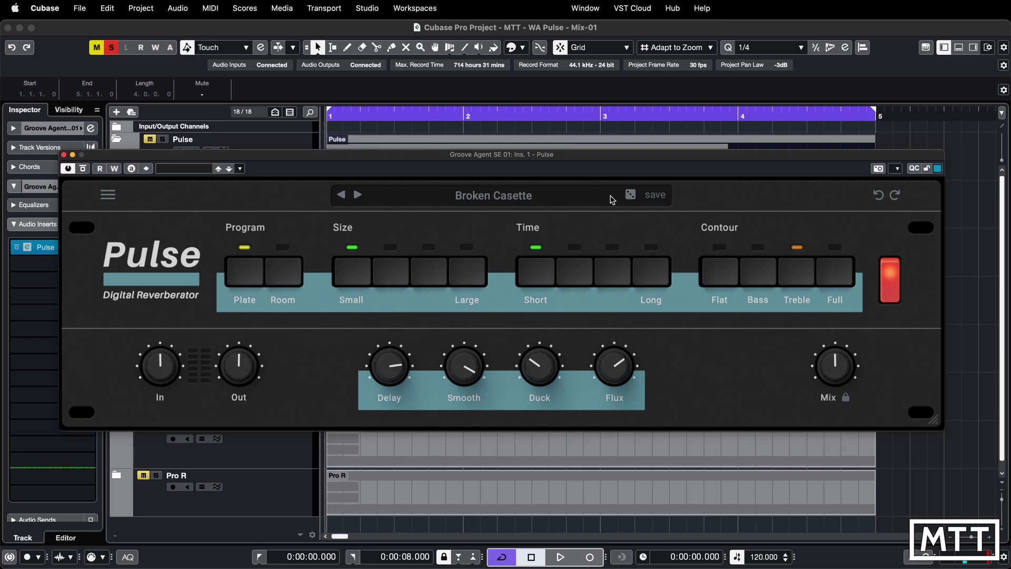
key(space)
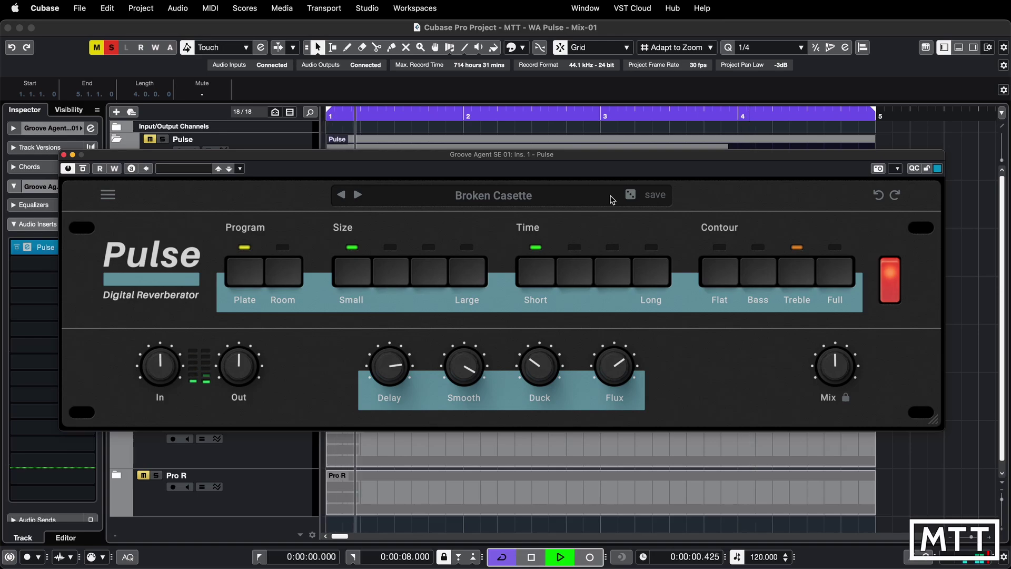
click(83, 170)
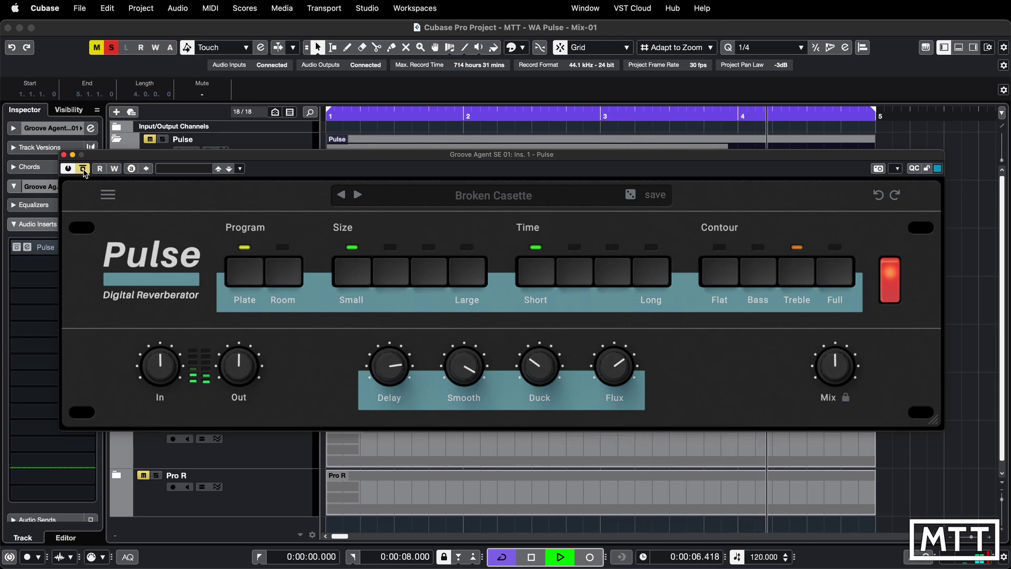
click(83, 171)
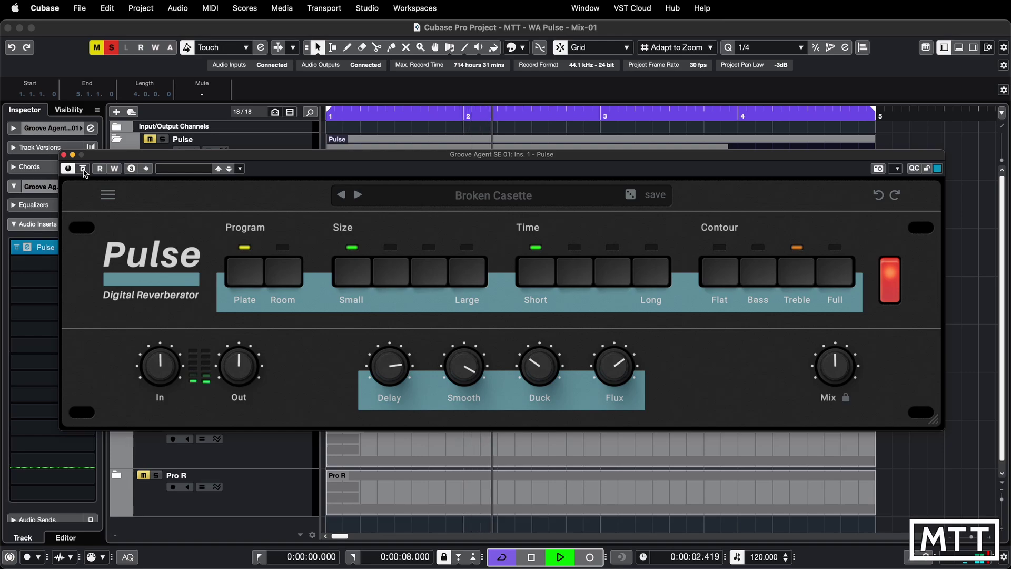
key(space)
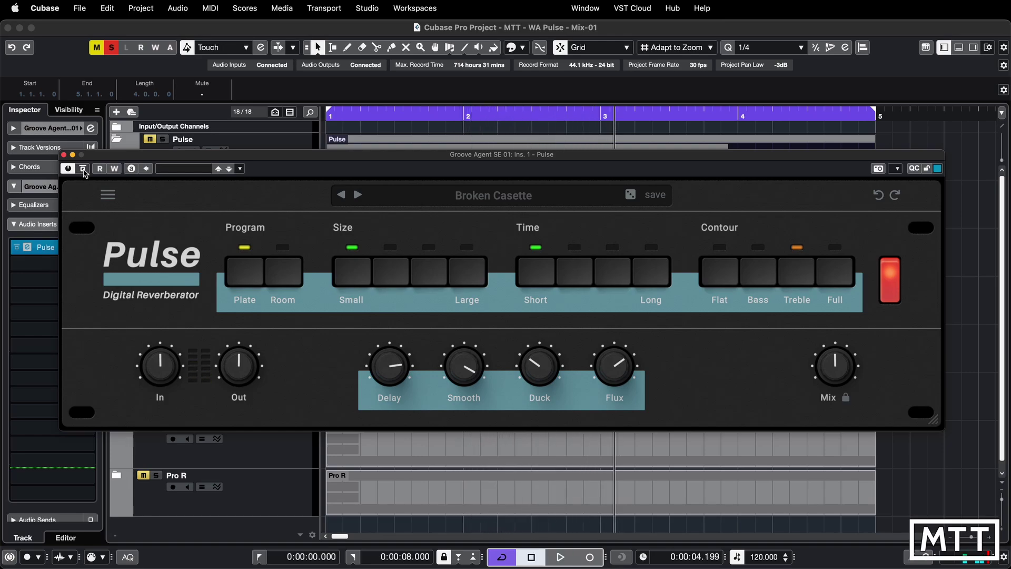
Step: Look through the 6 Lofi, 5 Chorus and 4 Large preset lists in Pulse without loading another preset
click(474, 196)
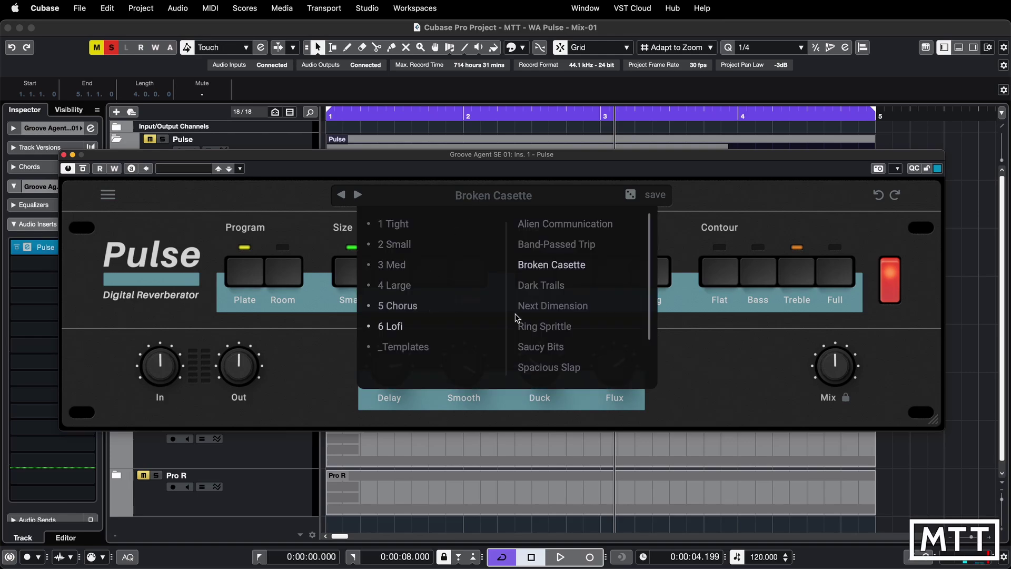
scroll(545, 329, down, 2)
scroll(544, 329, up, 2)
click(410, 313)
click(403, 293)
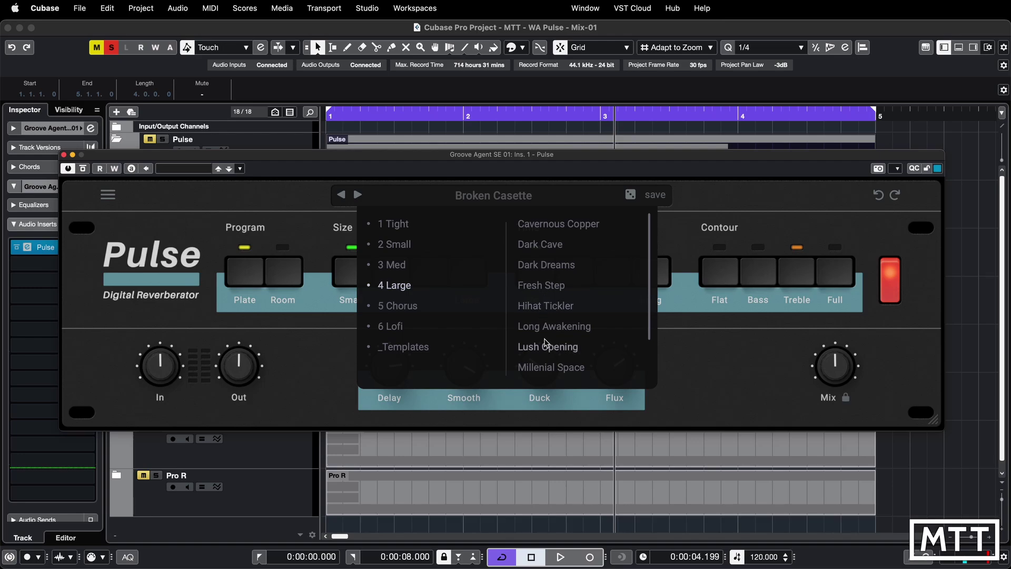
scroll(545, 339, down, 2)
scroll(546, 342, down, 1)
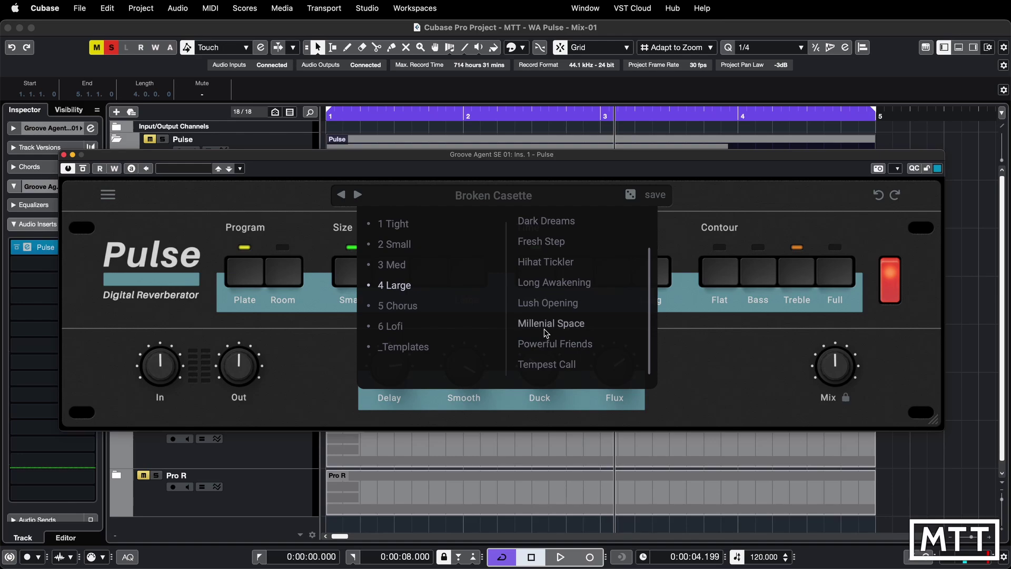
click(715, 216)
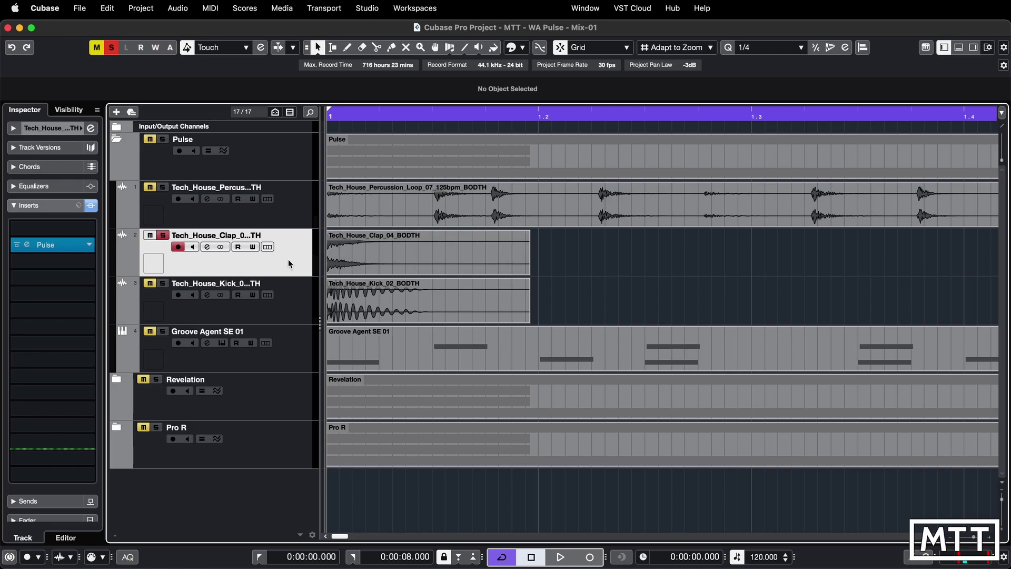
Step: Open the Pulse insert from the clap track's channel settings and close the channel settings window
click(209, 247)
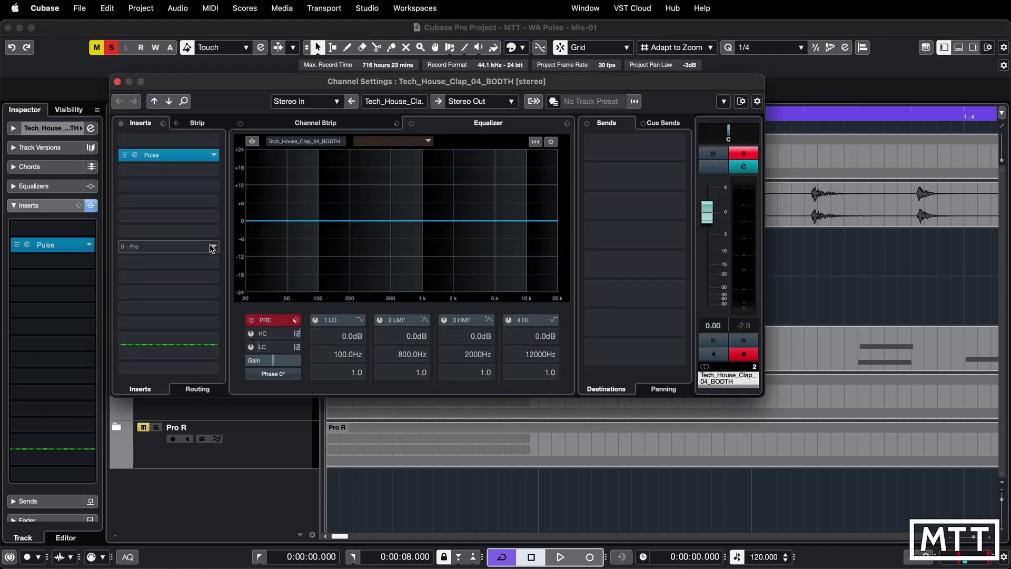
click(135, 157)
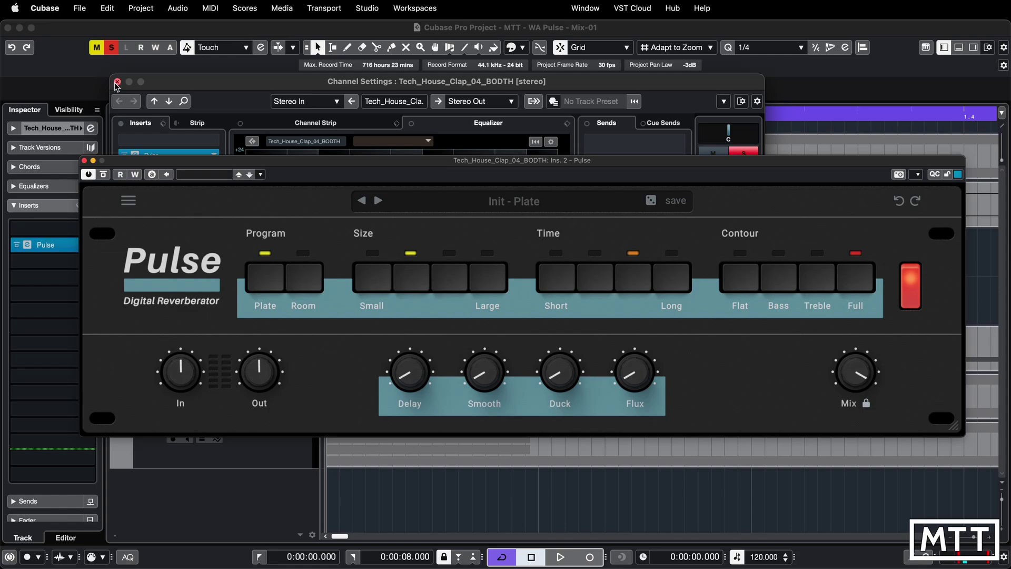
click(117, 81)
Step: Play the clap repeatedly from the start to audition Pulse's Init - Plate preset
key(space)
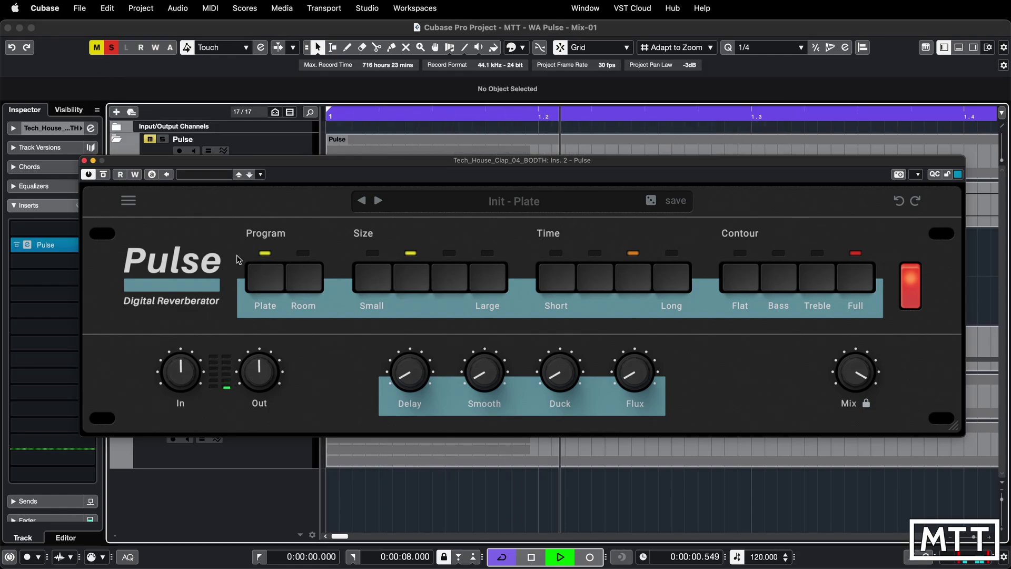
key(space)
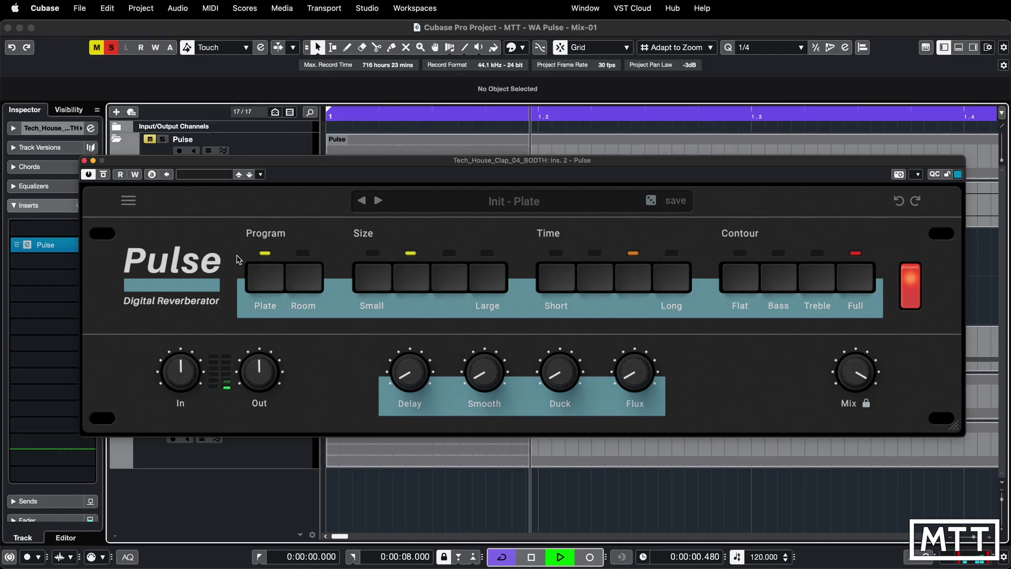
key(space)
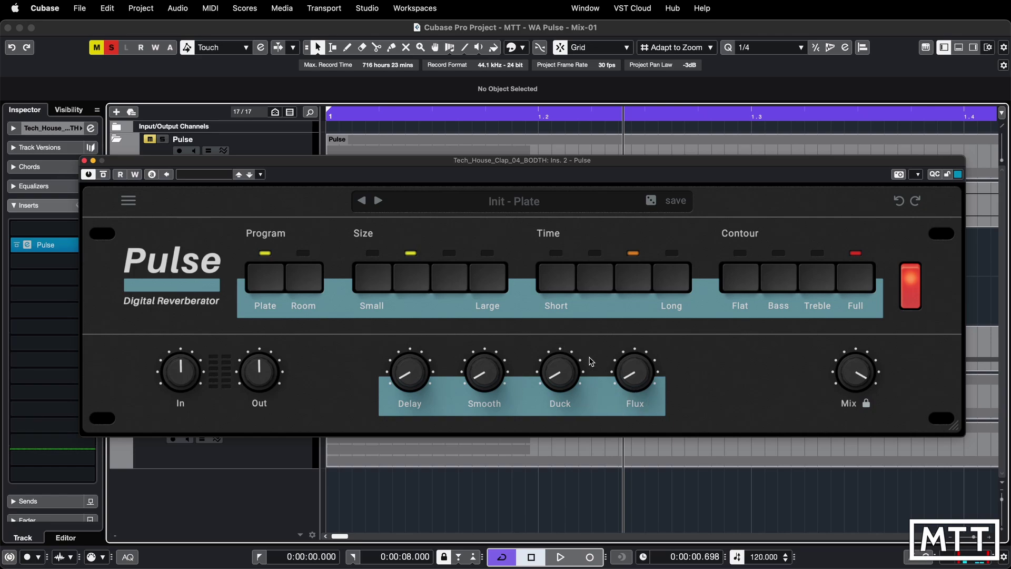
key(Home)
key(space)
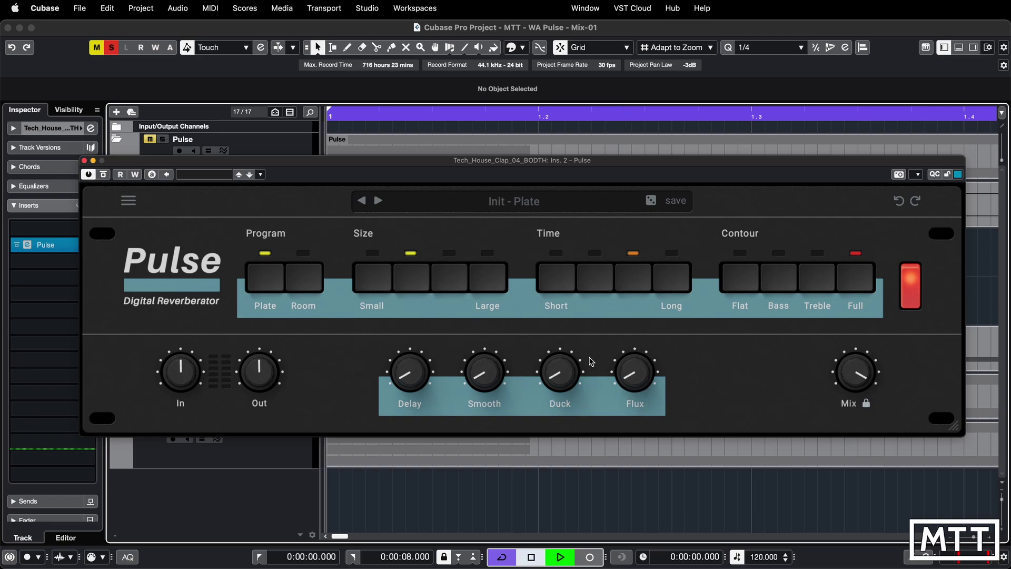
key(space)
key(Home)
key(space)
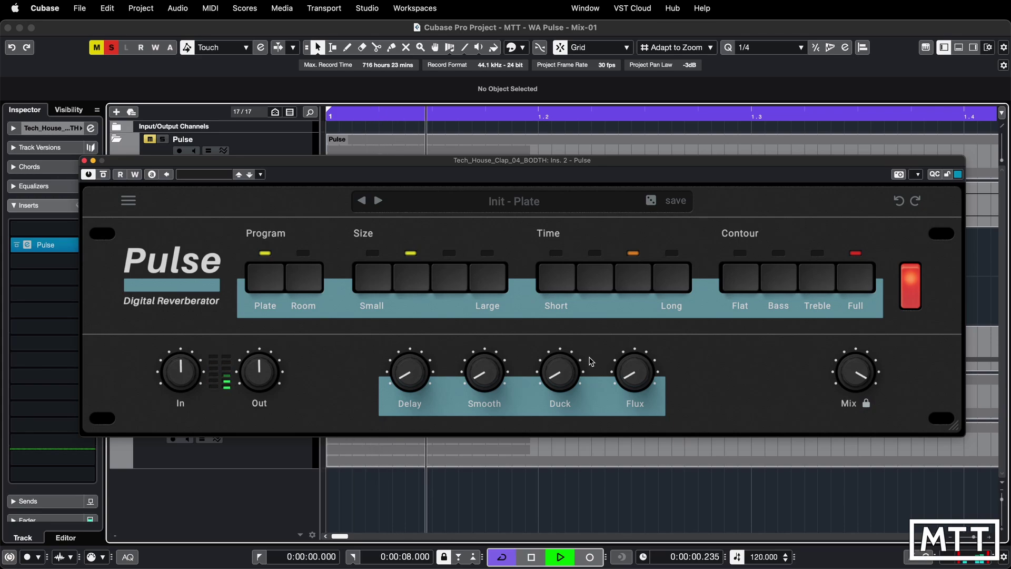
key(space)
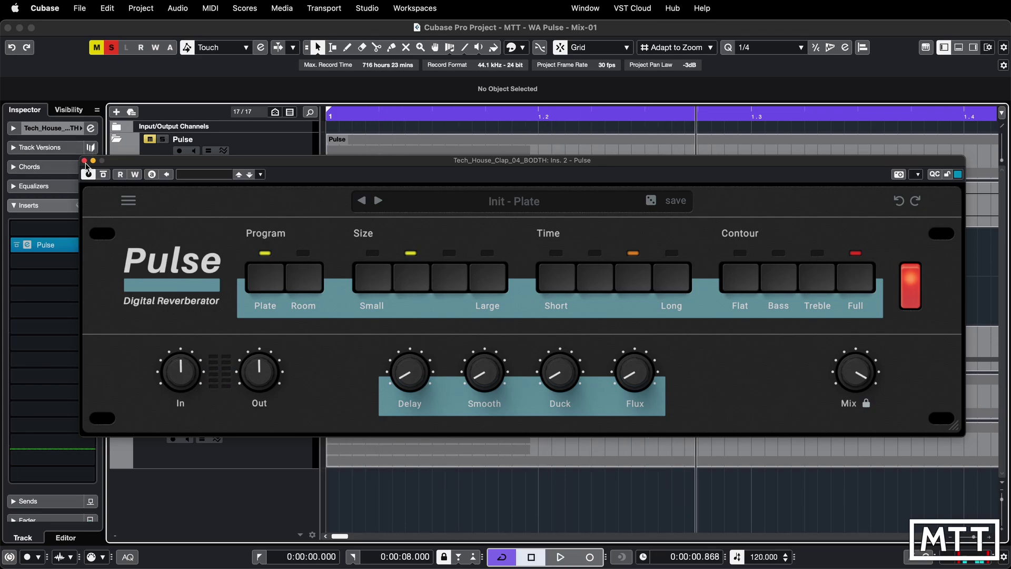
Step: Close the Pulse plug-in, unsolo the clap track, and mute and collapse the Pulse folder
click(84, 162)
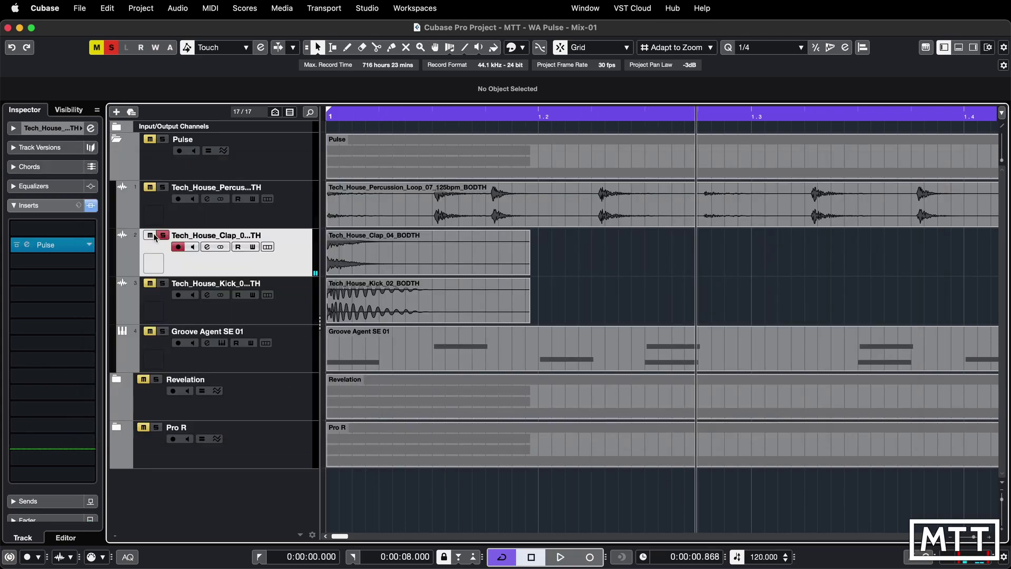
click(163, 236)
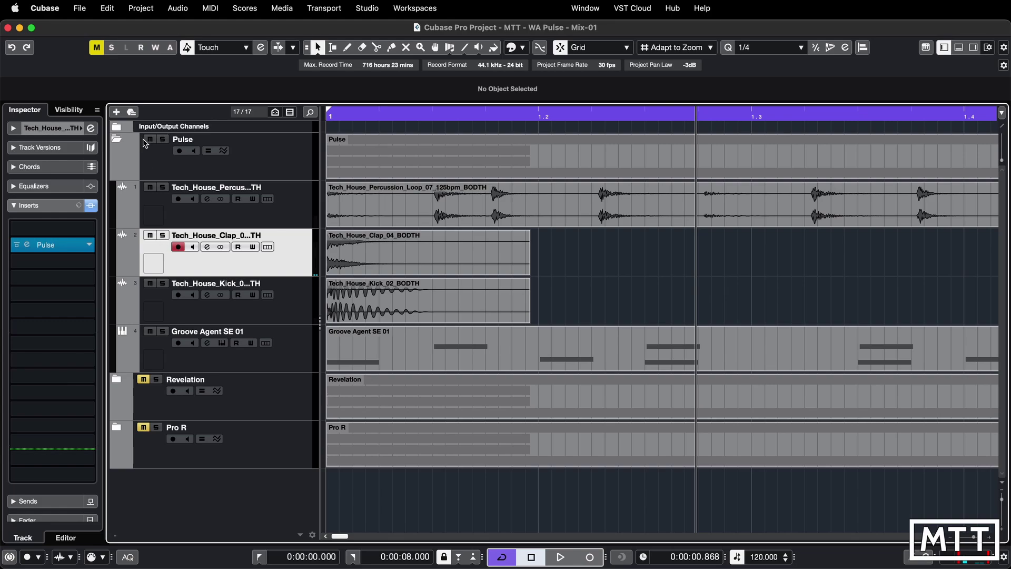
click(143, 139)
click(116, 140)
Step: Expand the Revelation folder, unmute its clap track and open that track's REVelation insert
click(117, 188)
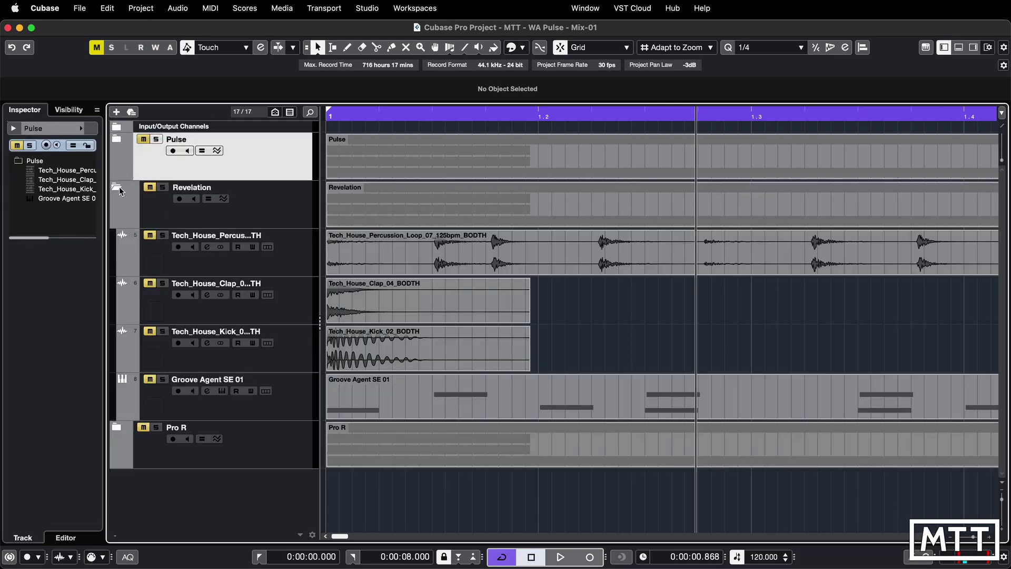
click(180, 312)
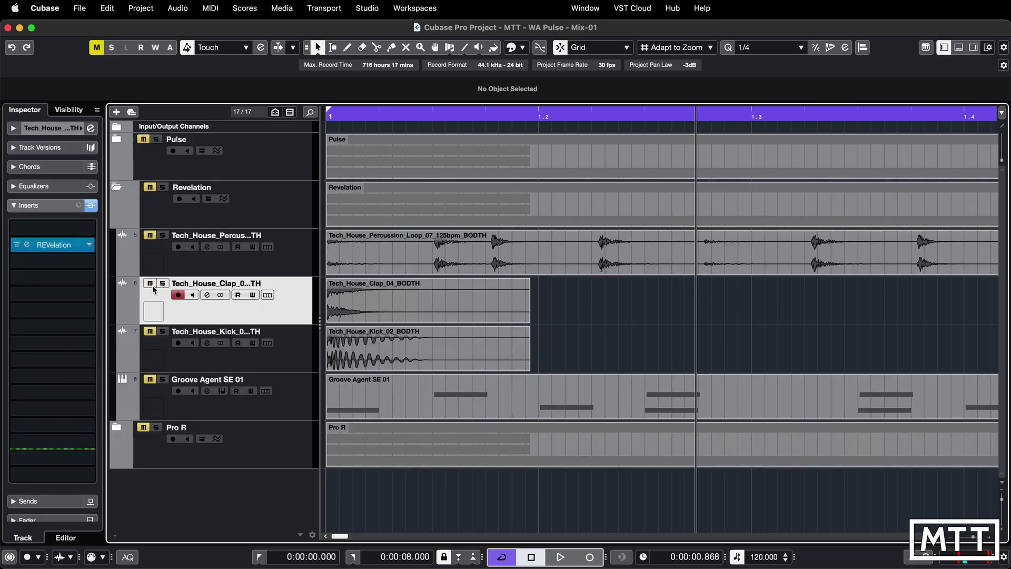
click(53, 245)
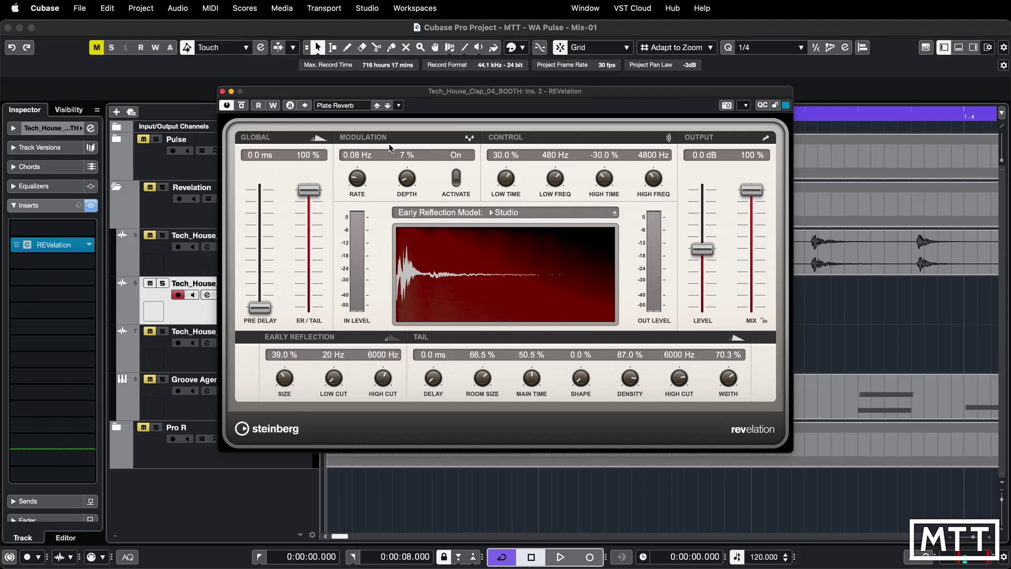
Step: Play the clap repeatedly from the start to audition the REVelation Plate Reverb preset
key(space)
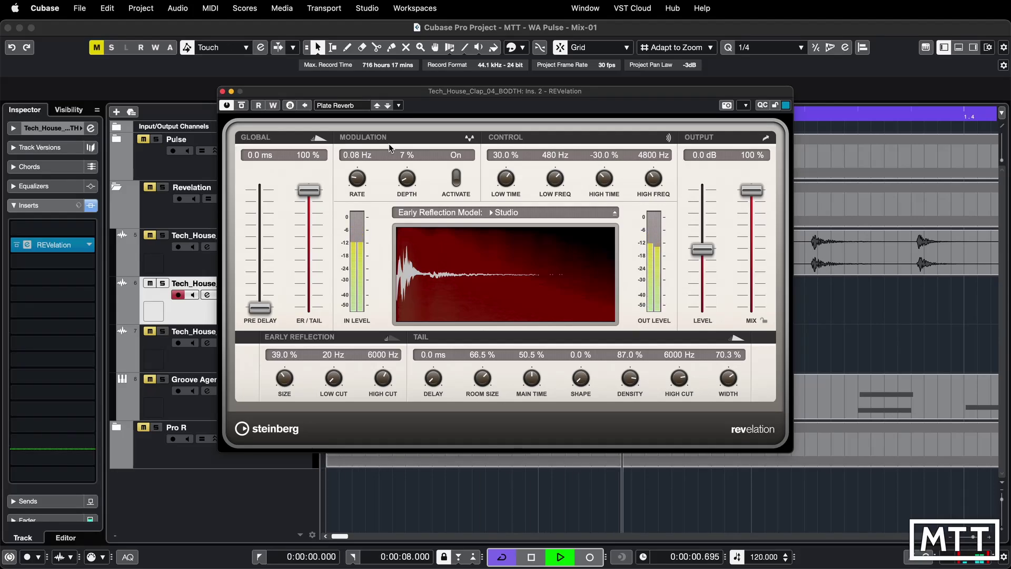
key(space)
key(space)
key(space)
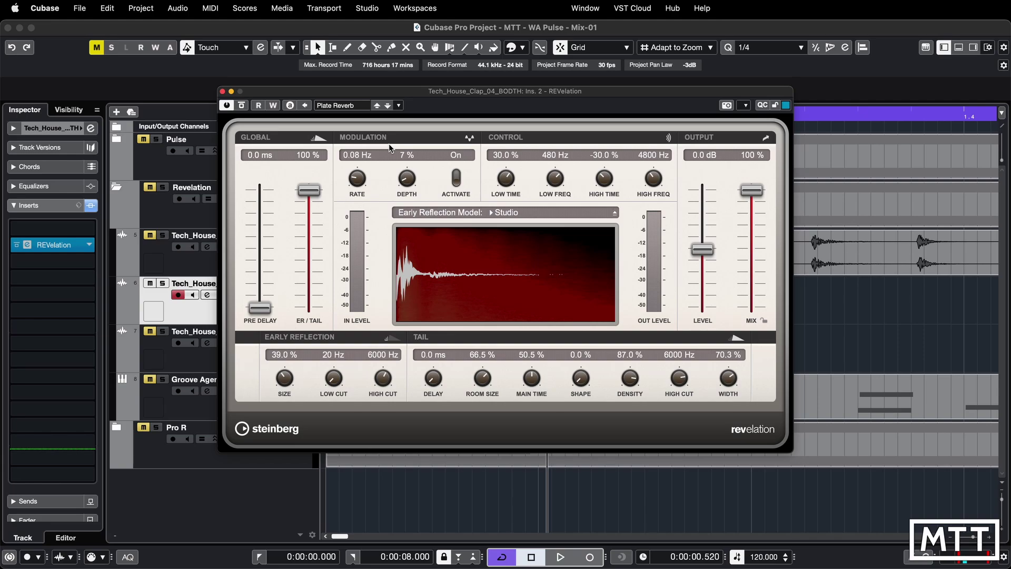
key(space)
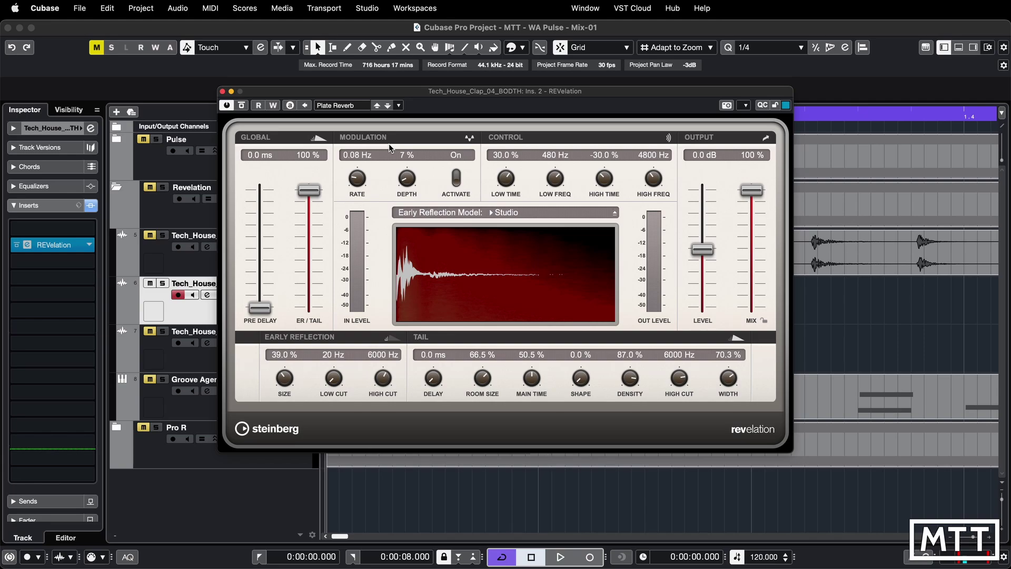
key(space)
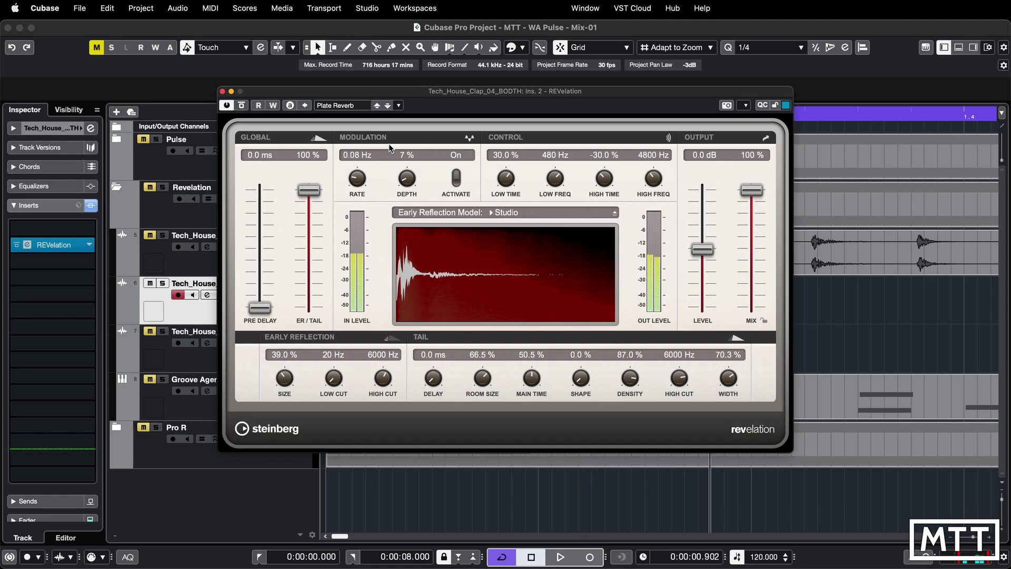
Step: Mute the Revelation folder's clap track, then solo and play the clap track in the expanded Pulse folder
click(156, 289)
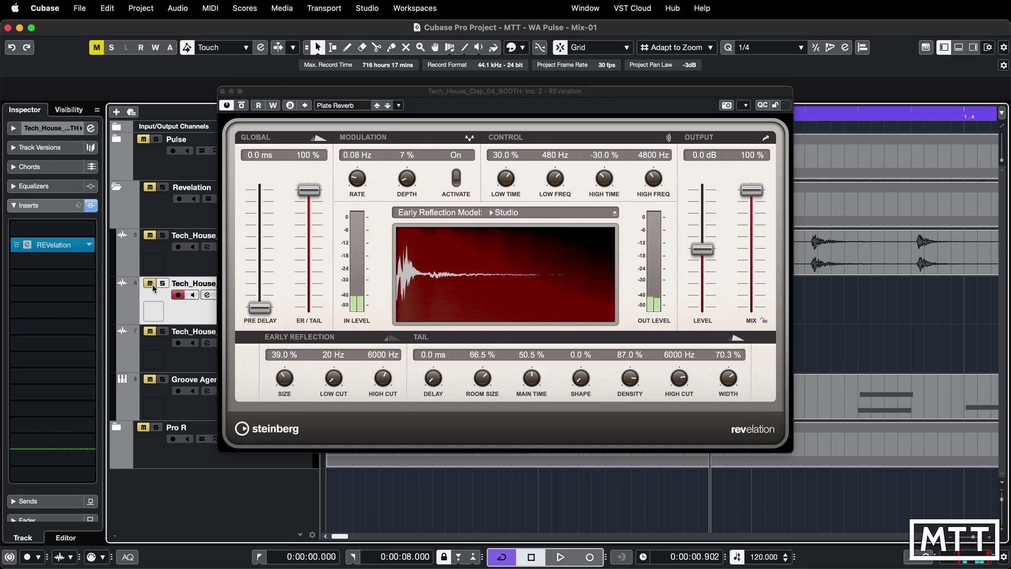
click(116, 139)
click(163, 236)
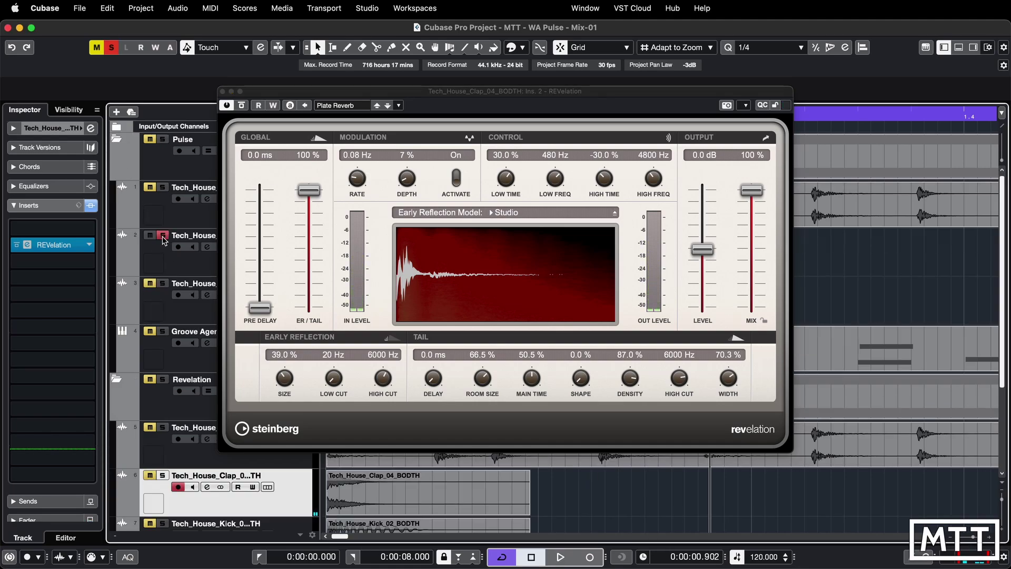
key(space)
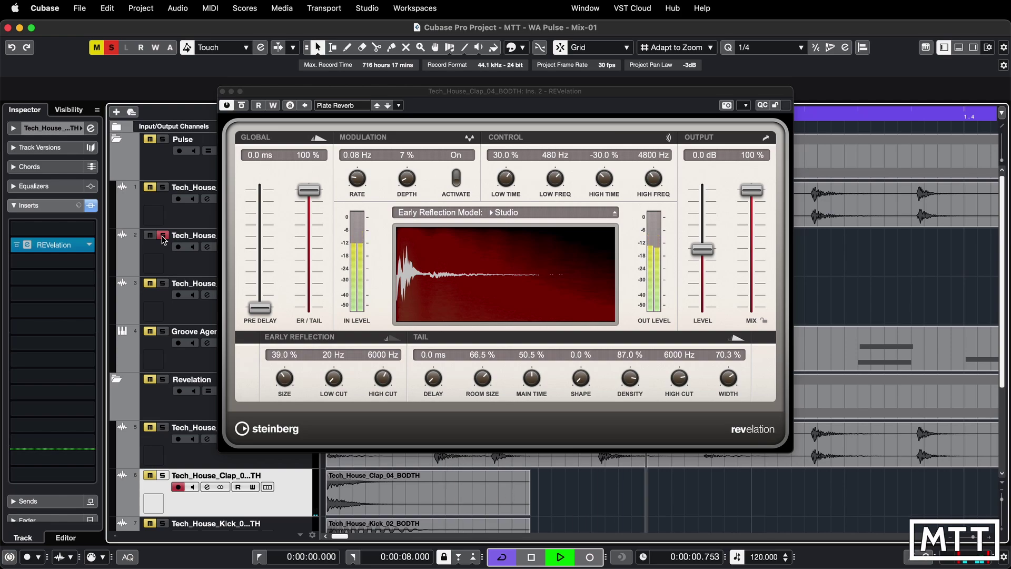
Step: Replay the soloed clap track in the Pulse folder, turn off its solo and collapse the folder
key(space)
key(space)
key(space)
click(163, 236)
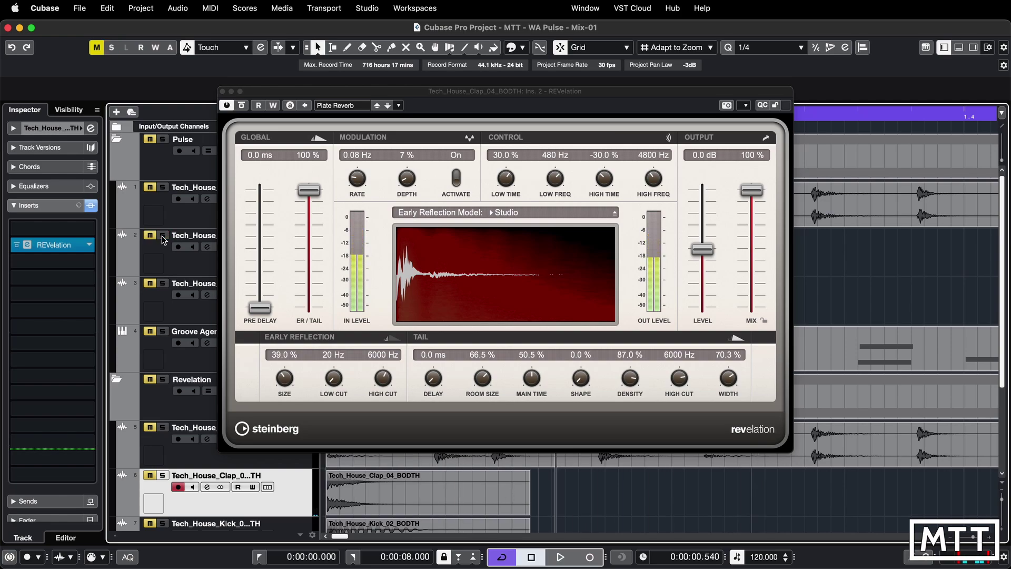
click(117, 139)
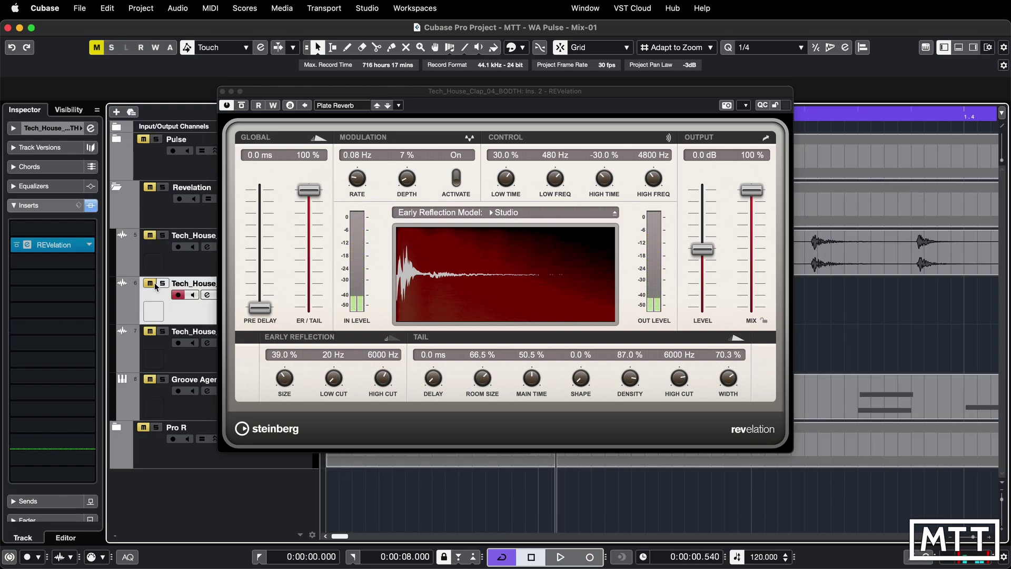
Step: Unmute and play the Revelation folder's clap track through its Plate Reverb preset, then close the REVelation window
key(space)
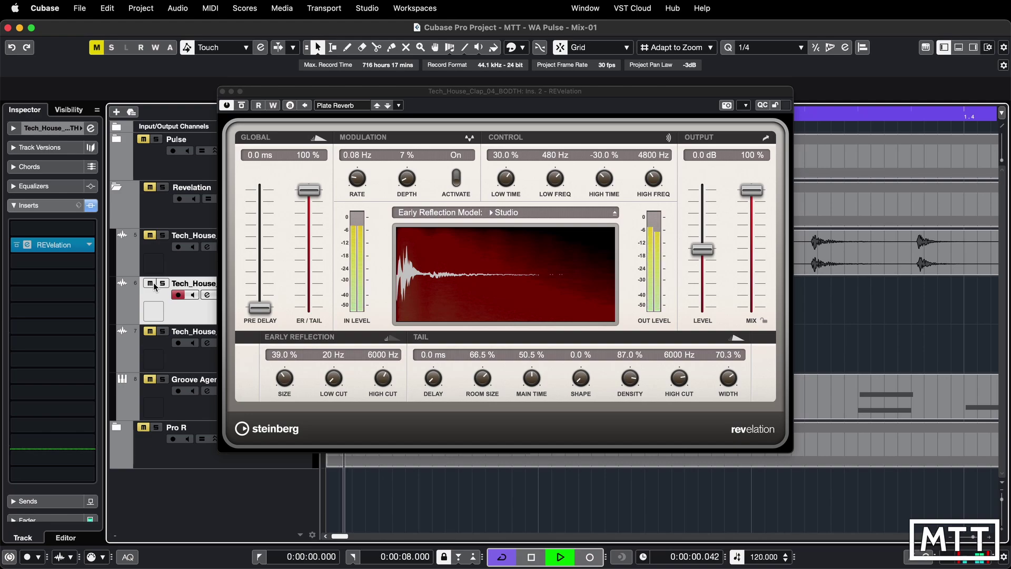
key(space)
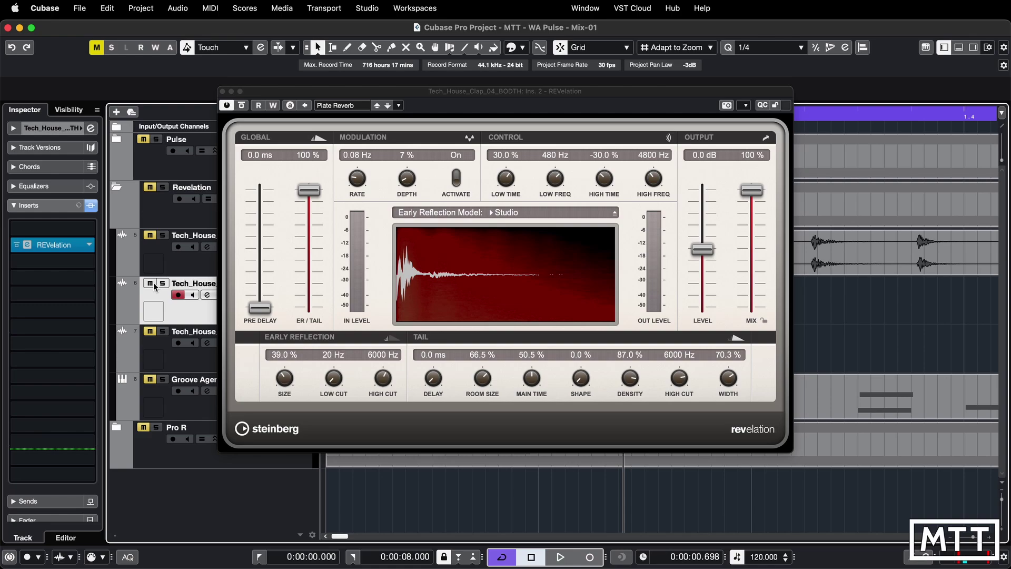
click(224, 99)
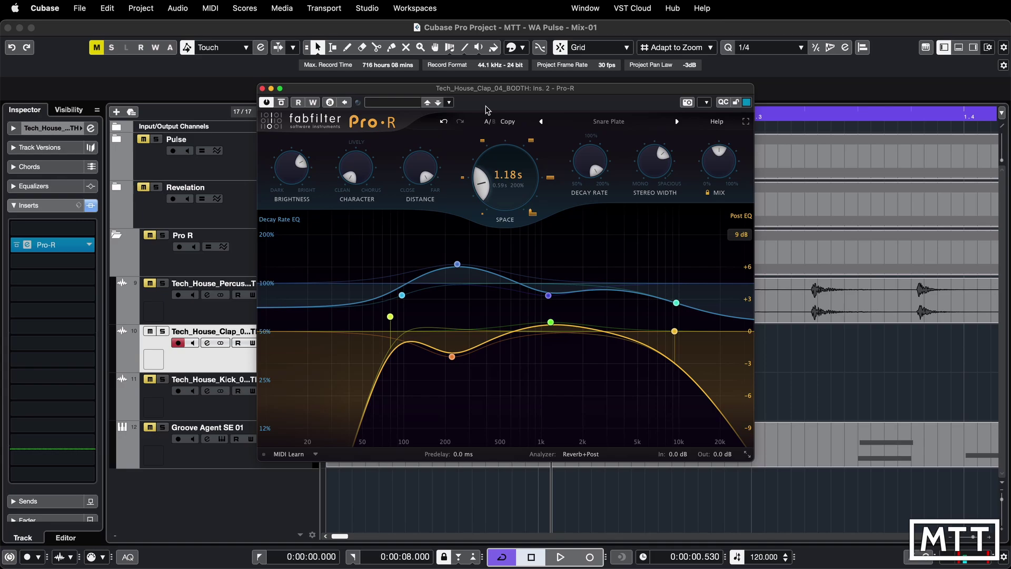
Step: Play the Pro R folder's clap track from the start to audition the Snare Plate preset
mouse_move(720, 175)
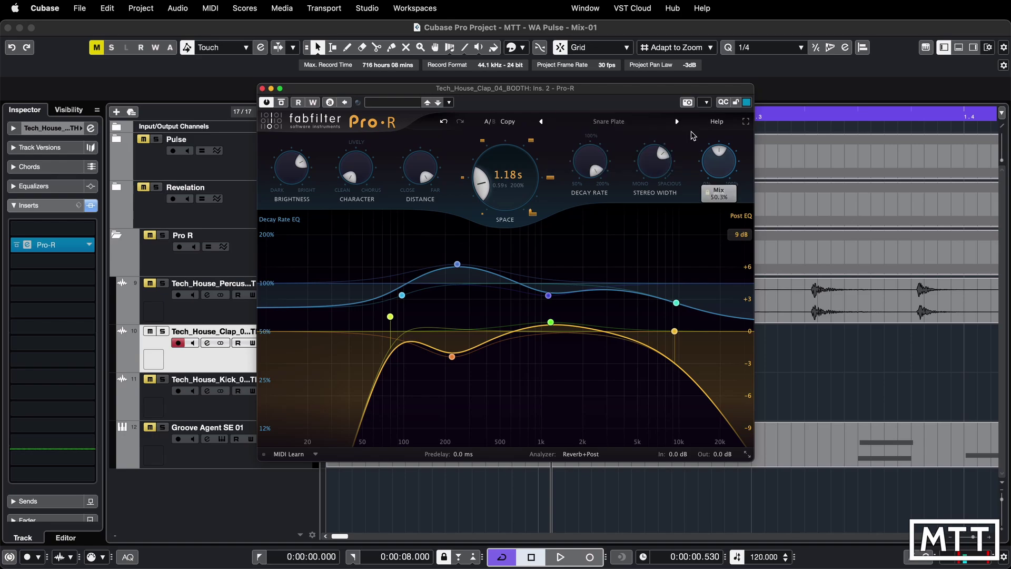
key(comma)
key(space)
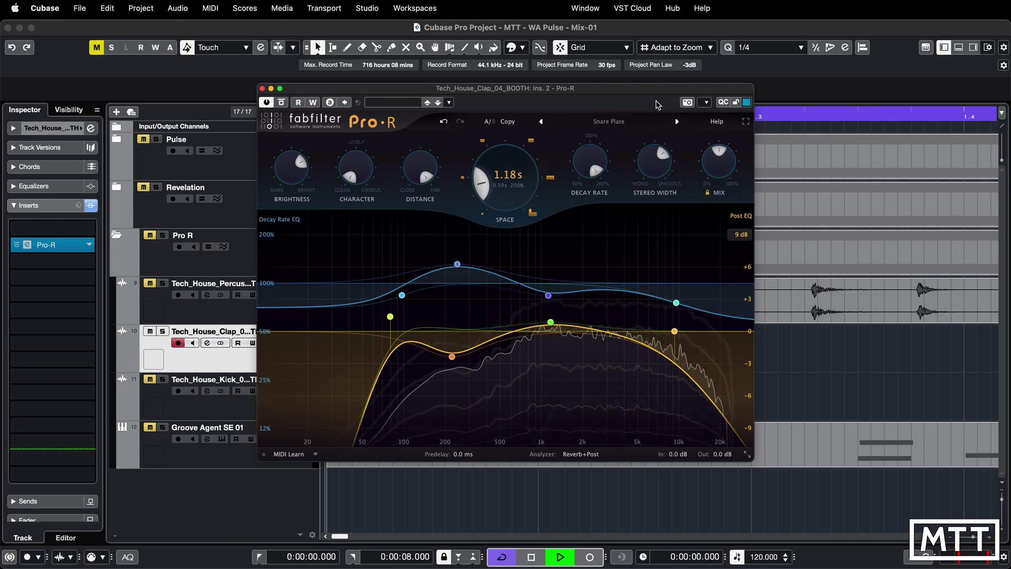
key(space)
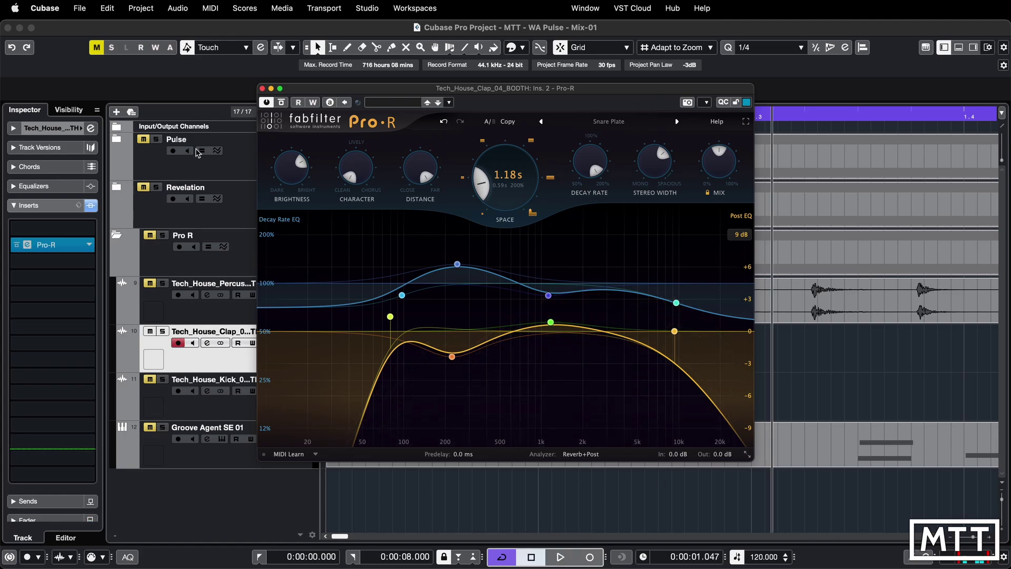
Step: Expand the Pulse folder and solo and play the Pro R and Pulse clap tracks to compare their reverbs
click(117, 139)
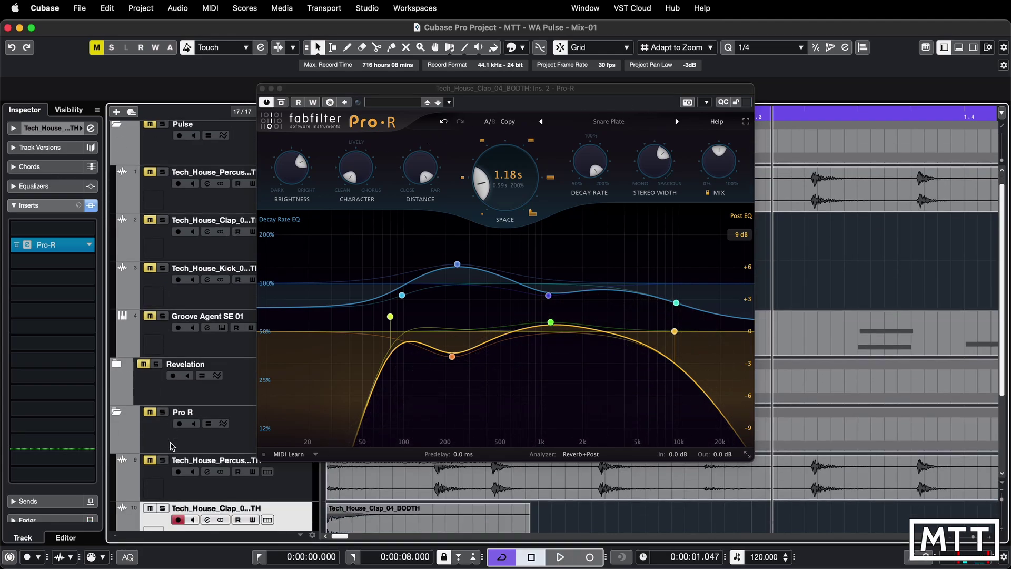
scroll(172, 447, down, 1)
click(163, 508)
click(164, 222)
key(space)
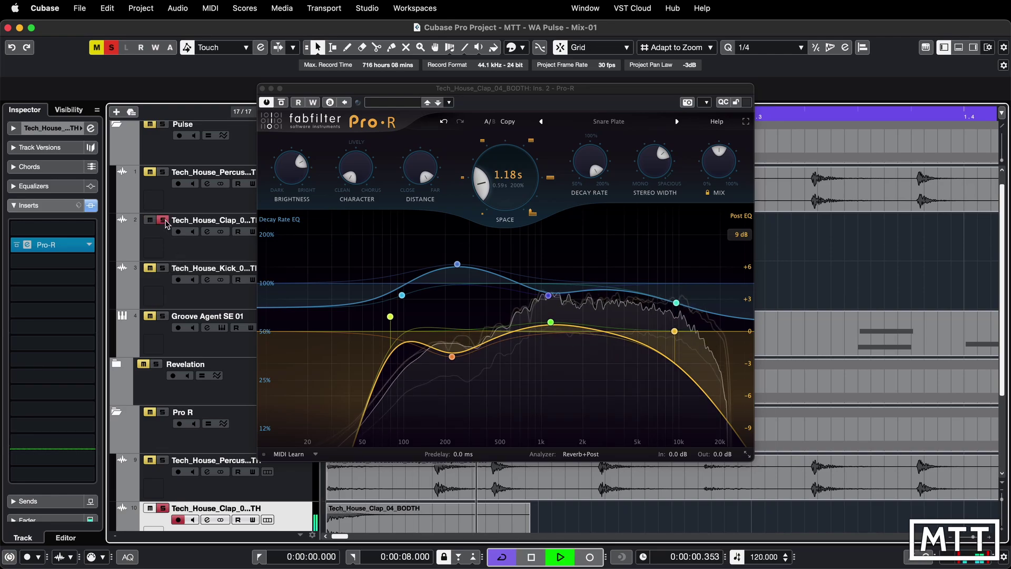
key(space)
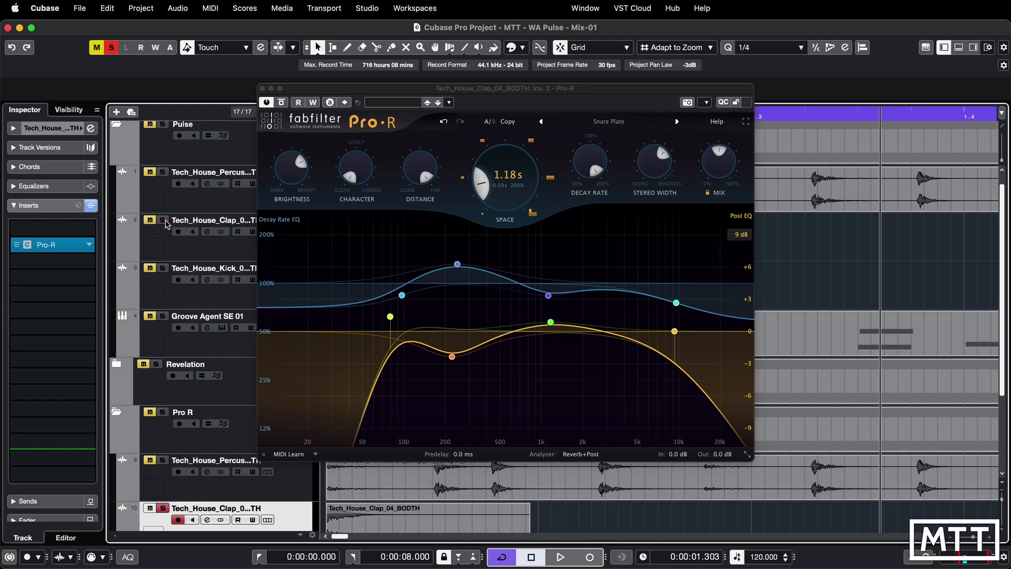
Step: Play the soloed Pro R clap track again from the start, then turn off its solo
scroll(170, 257, down, 3)
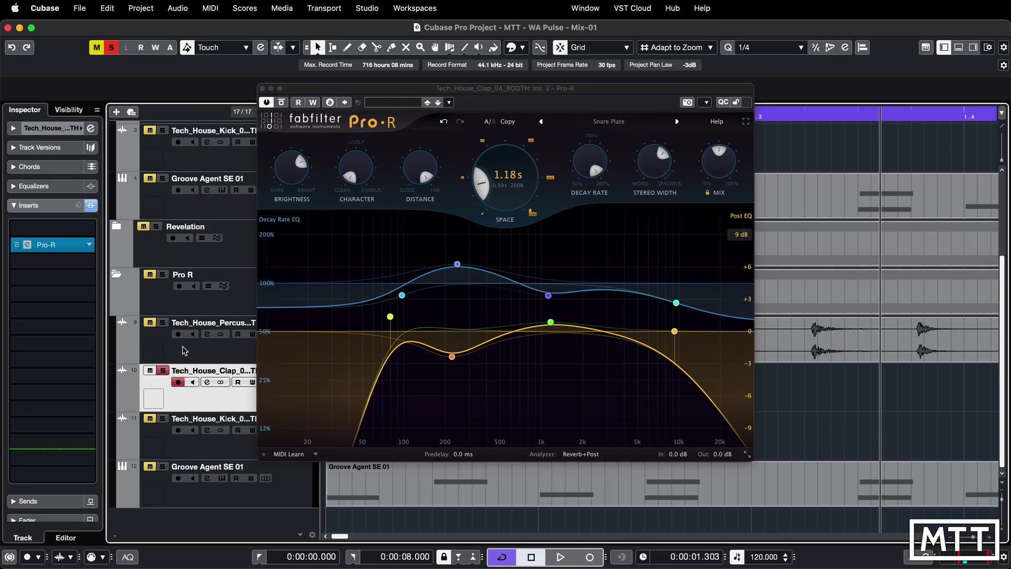
key(Home)
key(space)
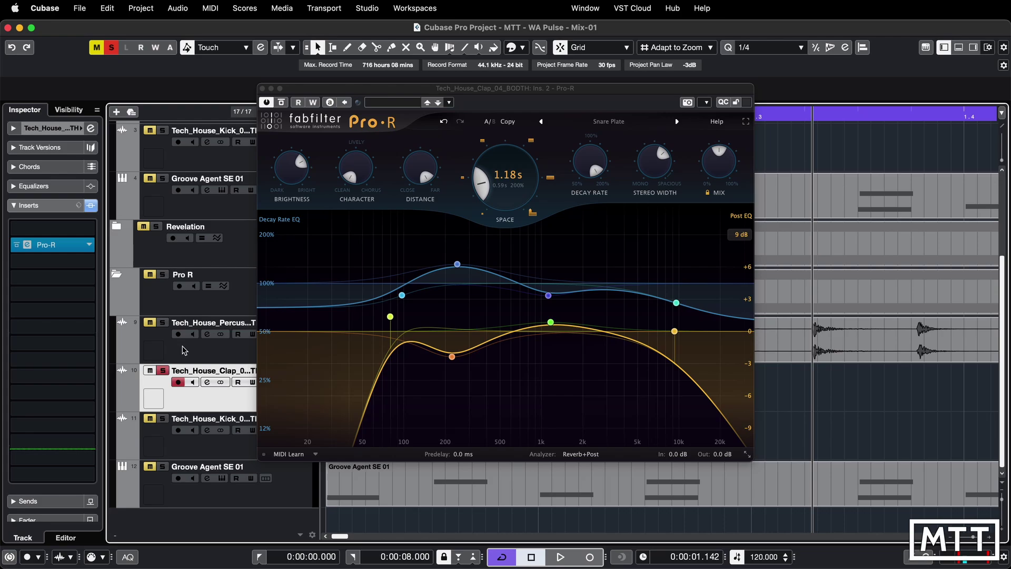
click(163, 371)
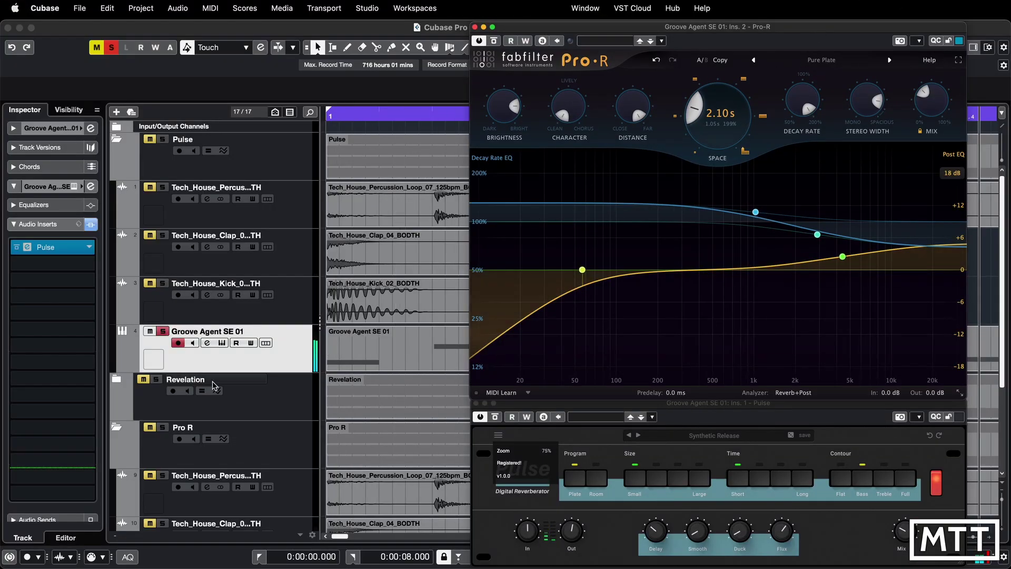
Step: Switch the solo between the Groove Agent SE 01 tracks in the Pro R and Pulse folders to compare Pure Plate with Synthetic Release
scroll(227, 327, down, 1)
scroll(214, 386, down, 6)
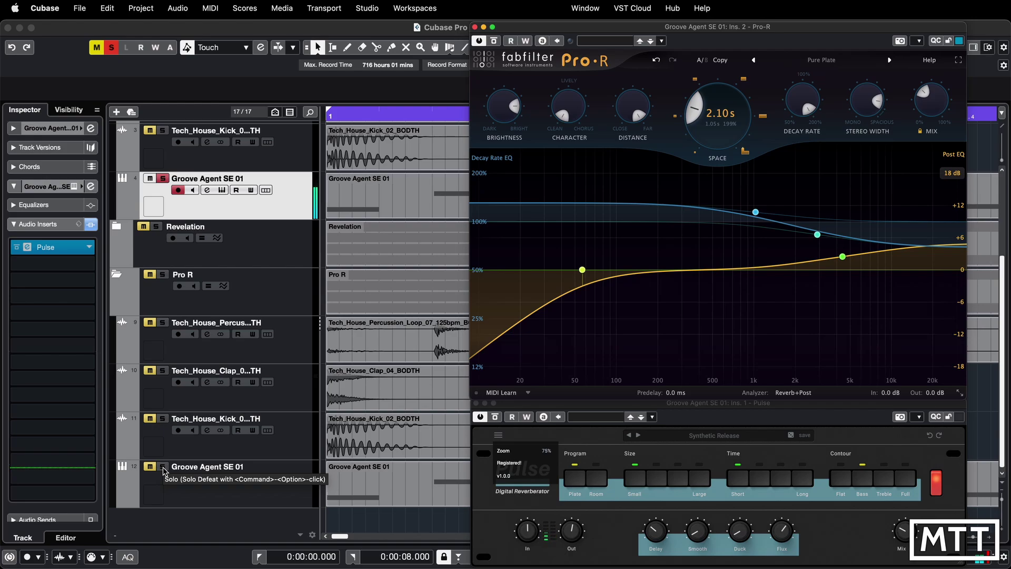
click(163, 467)
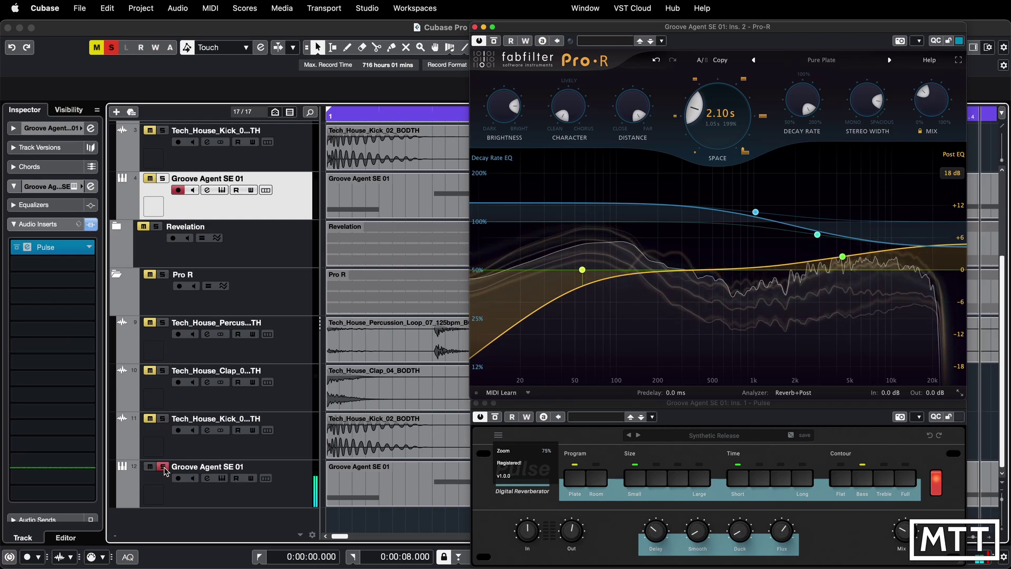
click(162, 179)
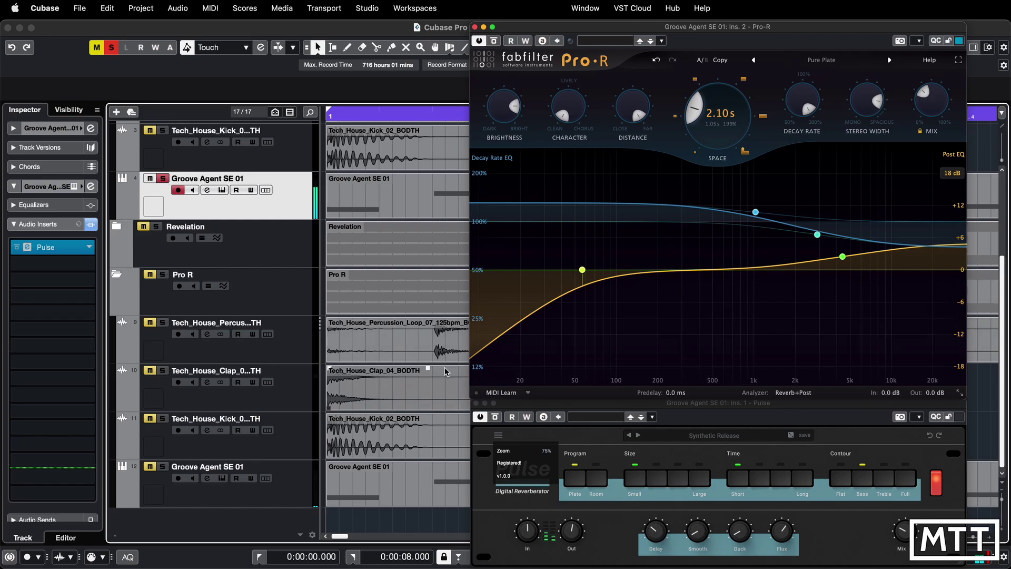
Step: Reduce Pro-R's Space to 0.94 s and alternate the solo between the Pro R and Pulse Groove Agent tracks
drag(695, 117, 695, 135)
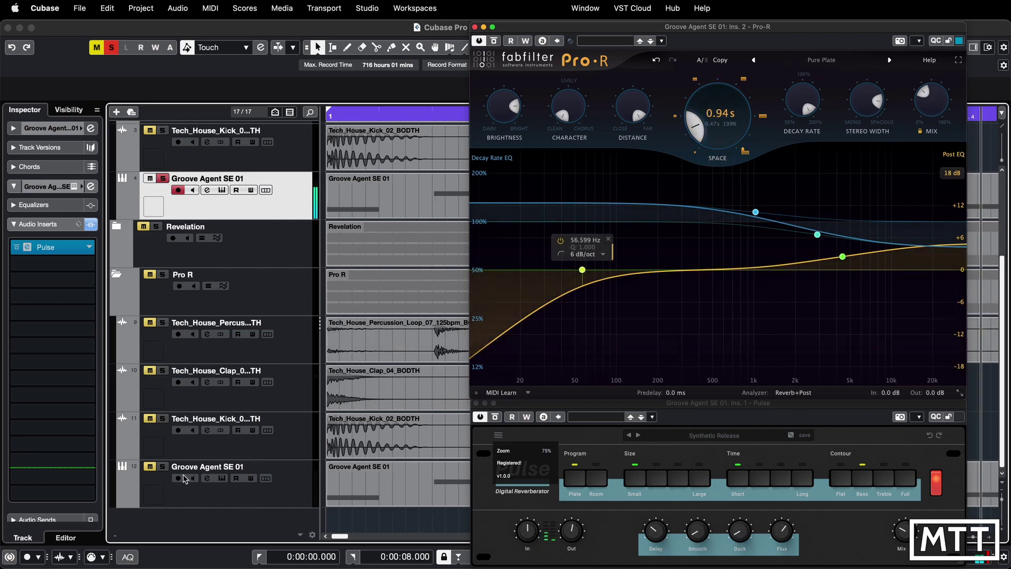
click(165, 468)
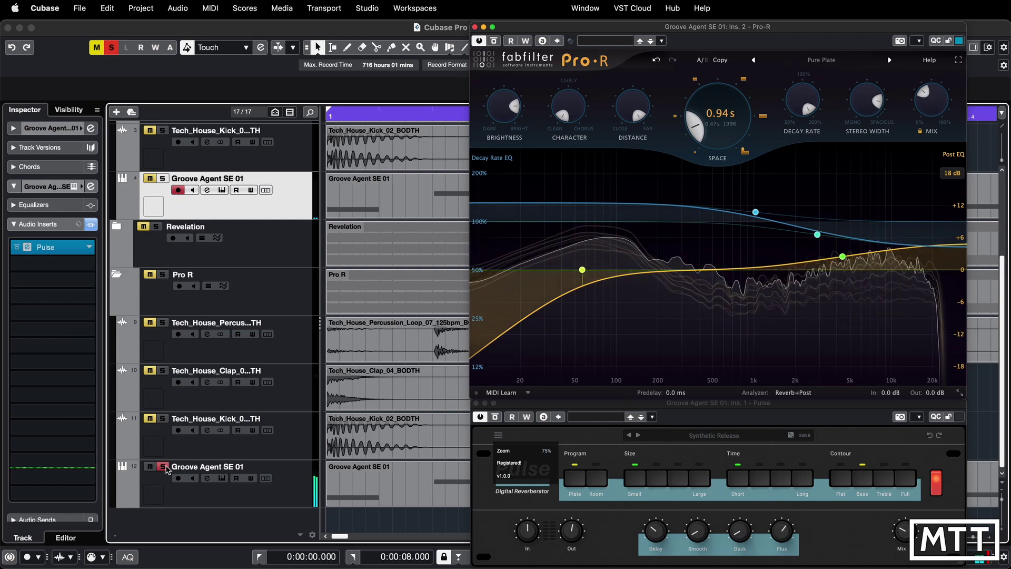
click(163, 179)
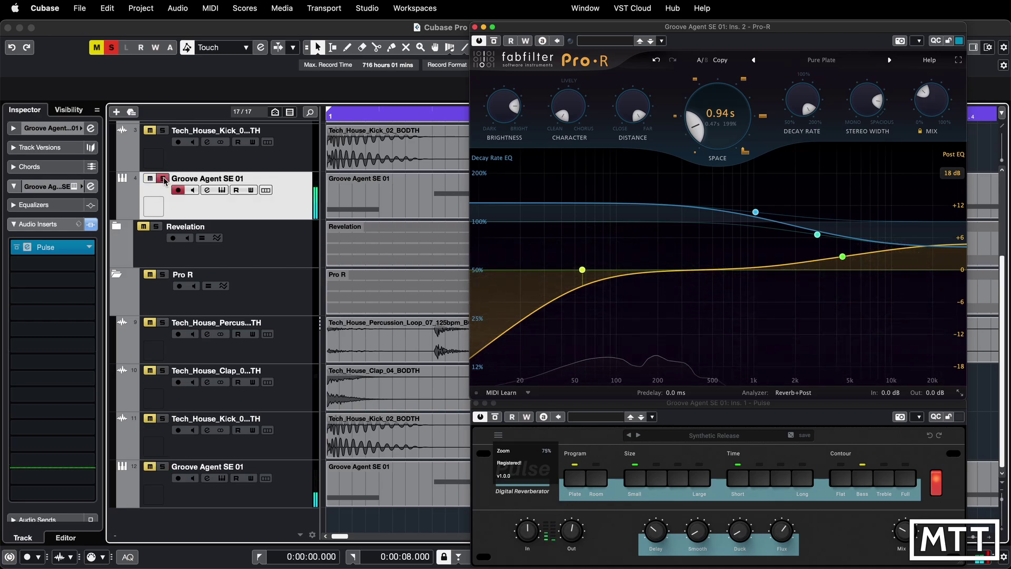
click(163, 467)
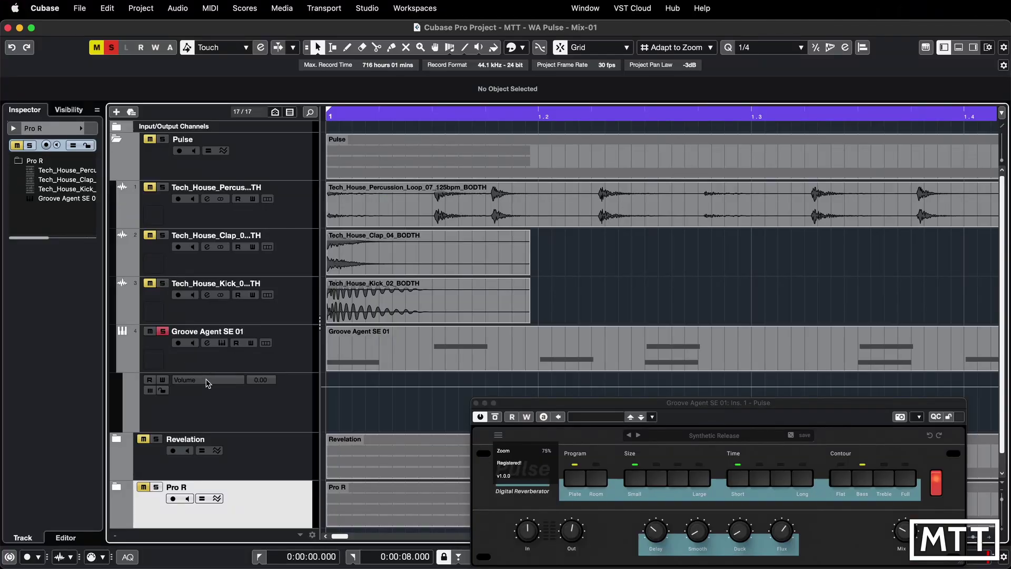
Step: Examine which parameters of the Pulse insert can be automated on the Groove Agent track, then close the Add Parameter dialog
click(209, 380)
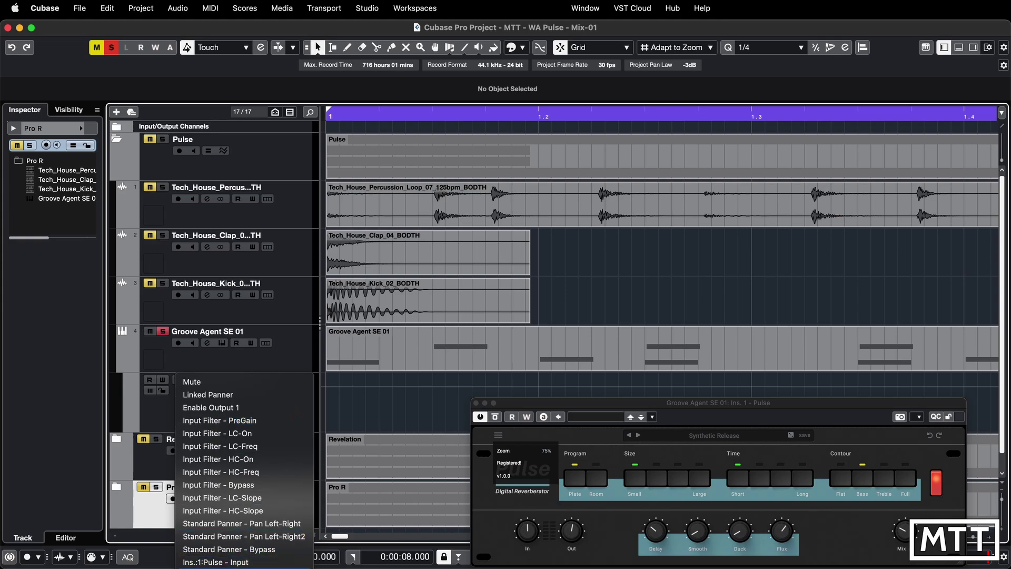
click(210, 560)
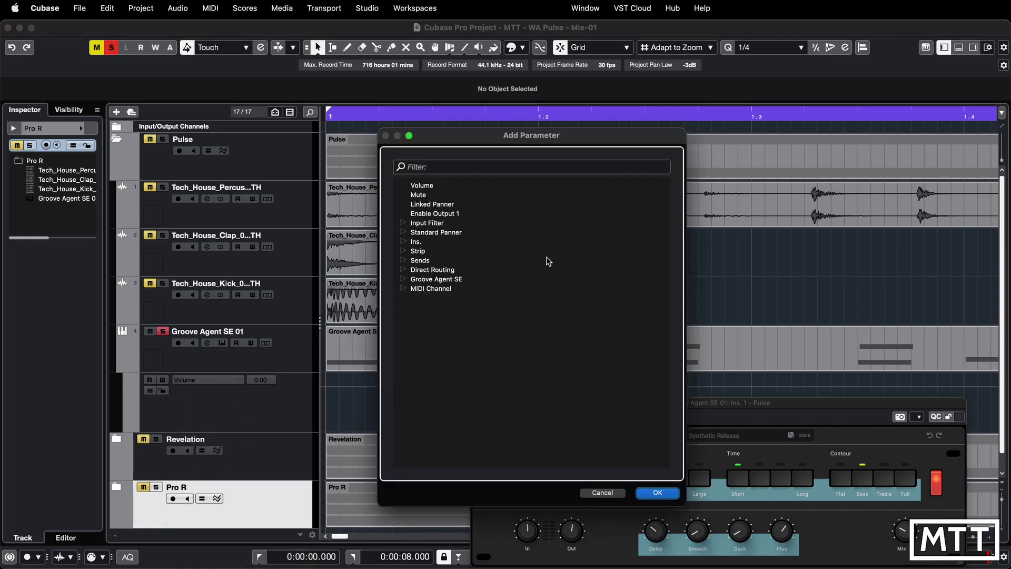
click(403, 242)
click(415, 252)
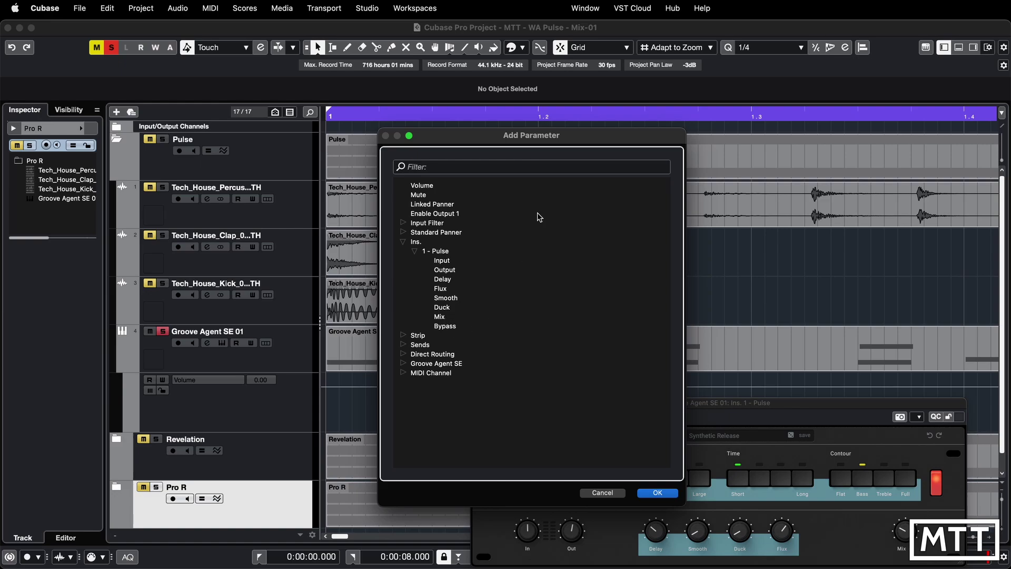
drag(528, 135, 465, 55)
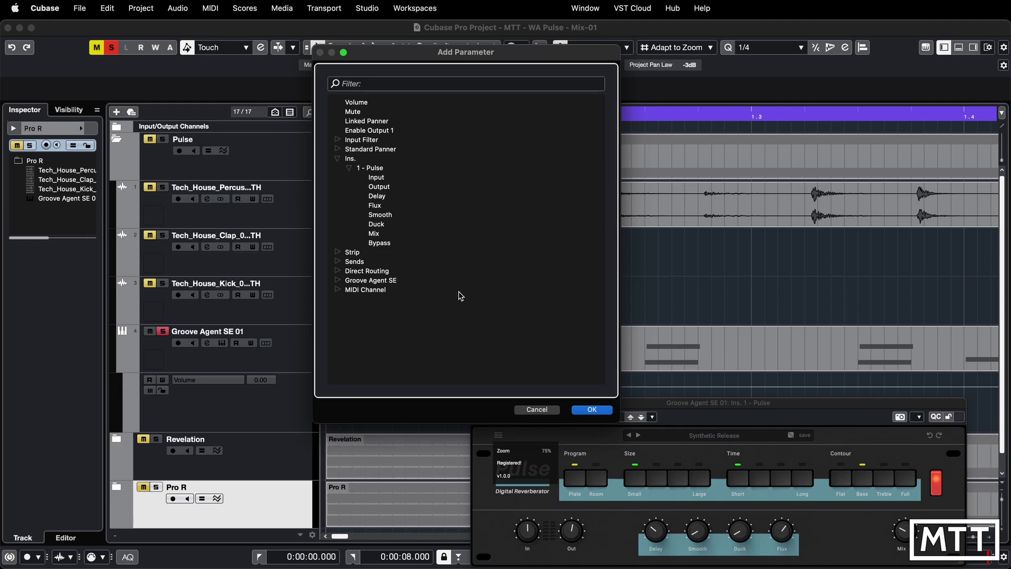
click(592, 411)
Step: Enable automation writing for Pulse on the Groove Agent track, record a Delay movement during playback, and turn writing off
click(285, 360)
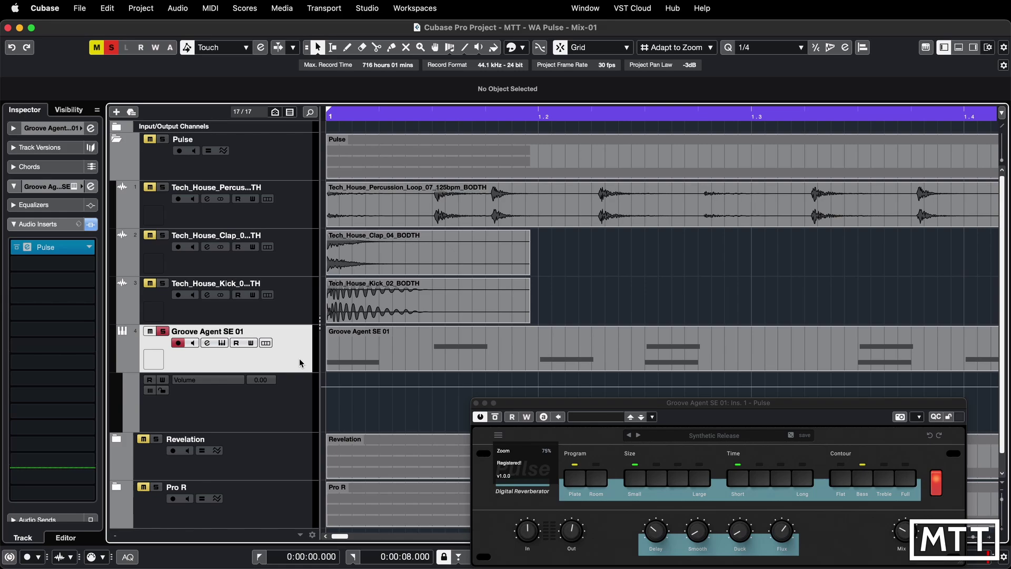
click(528, 418)
key(space)
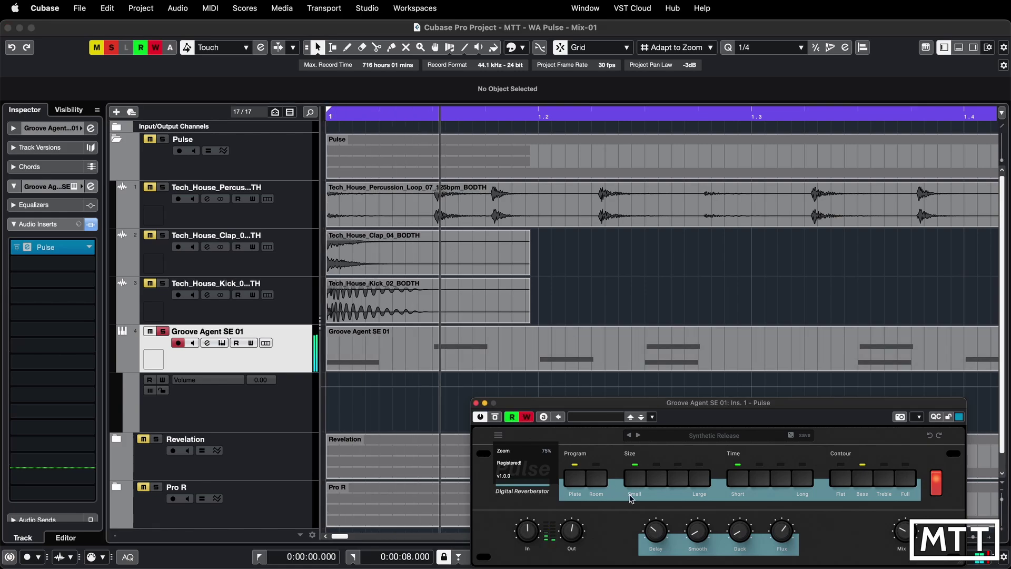
drag(639, 566, 660, 557)
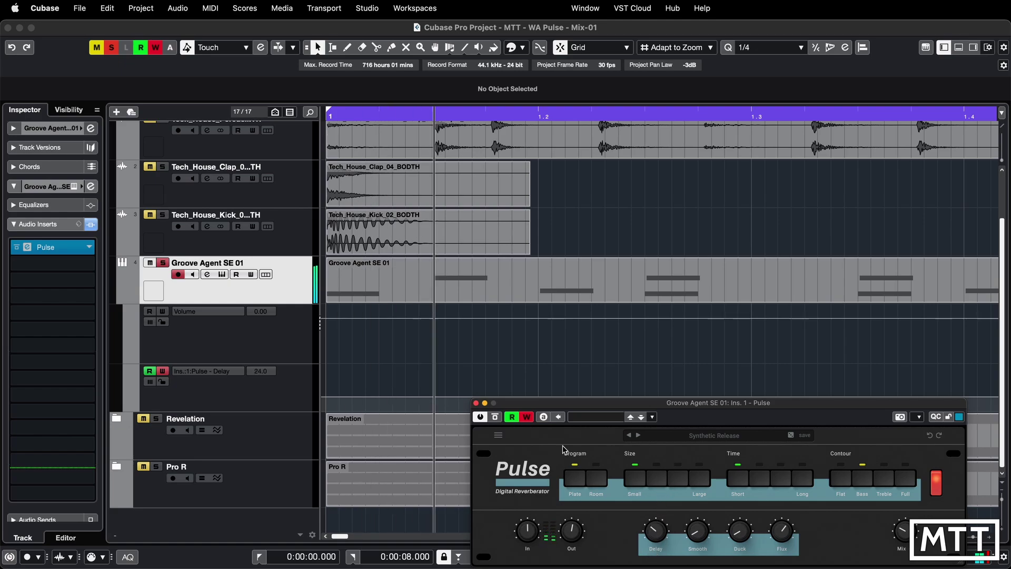
click(526, 417)
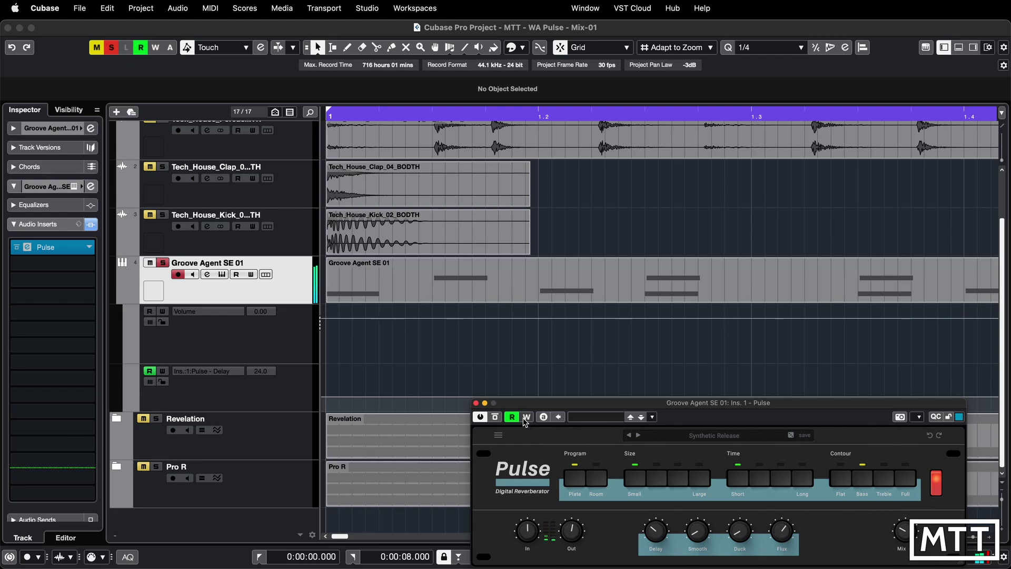